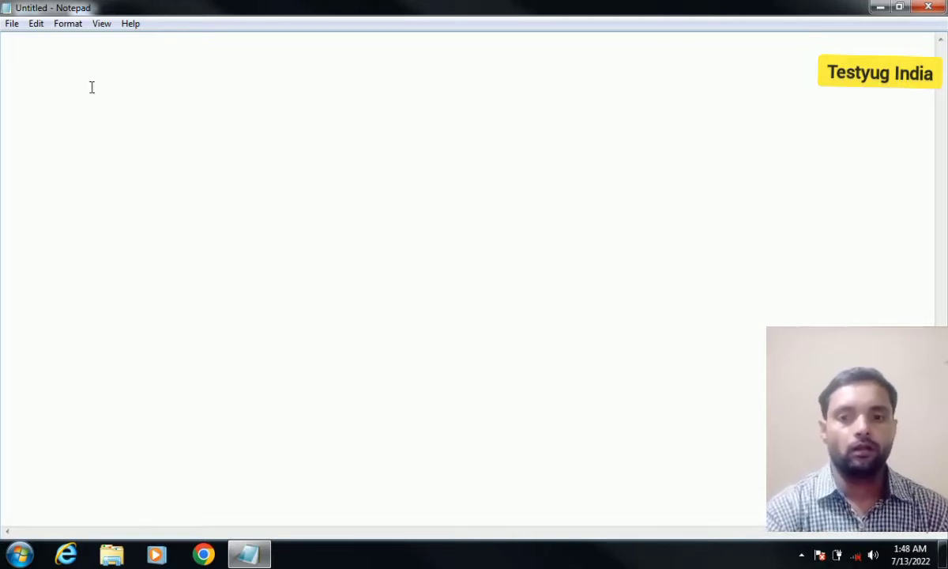
- Look through the File menu, then dismiss the prompt, keeping the current colour scheme
click(12, 23)
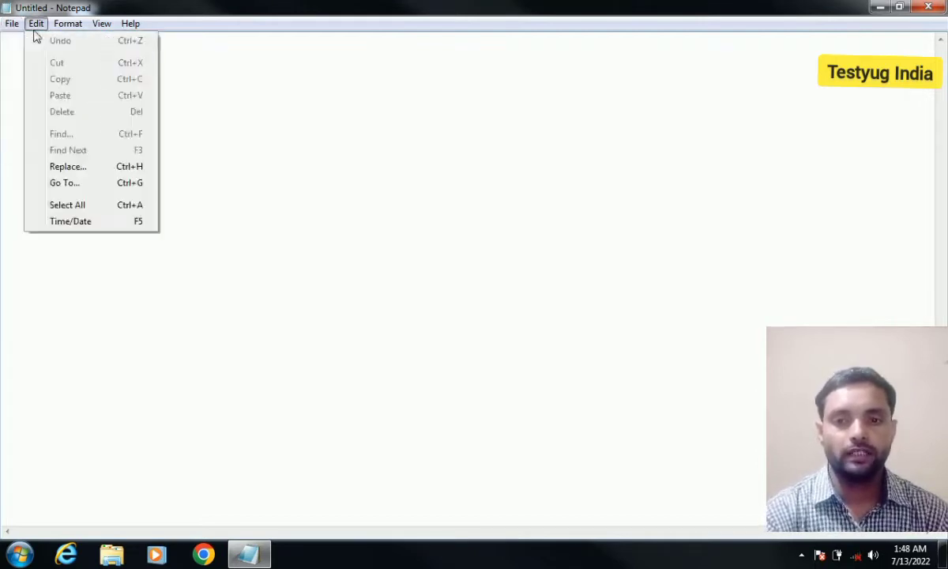
mouse_move(132, 31)
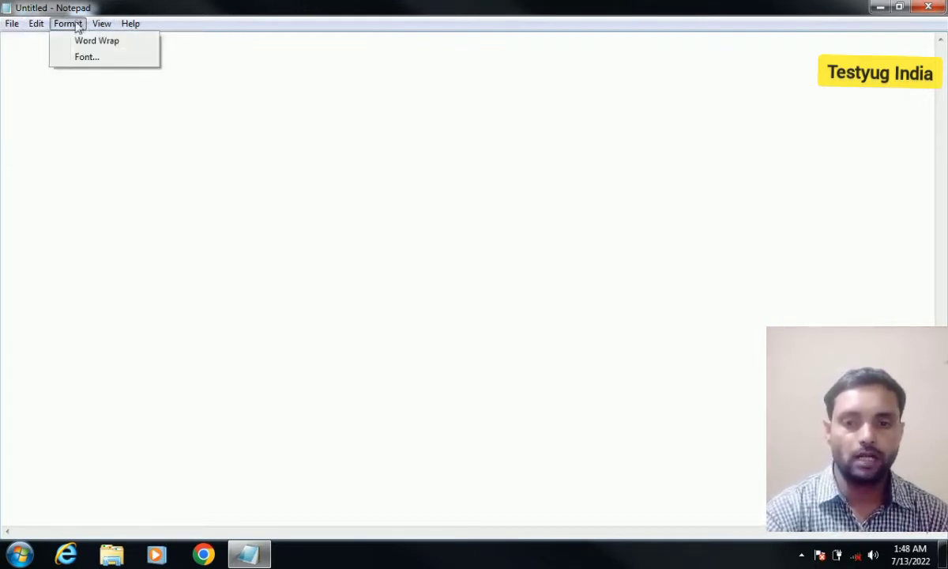
mouse_move(6, 31)
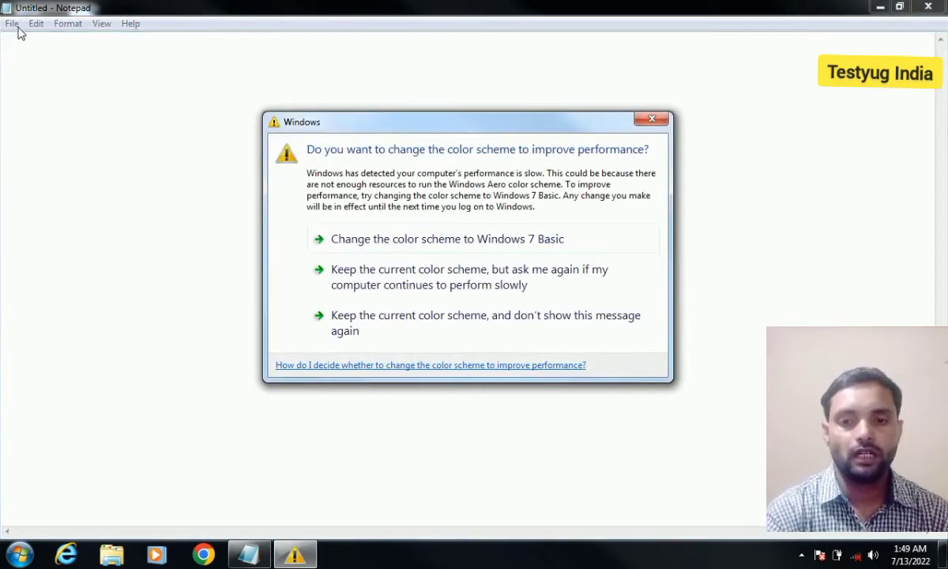
click(368, 324)
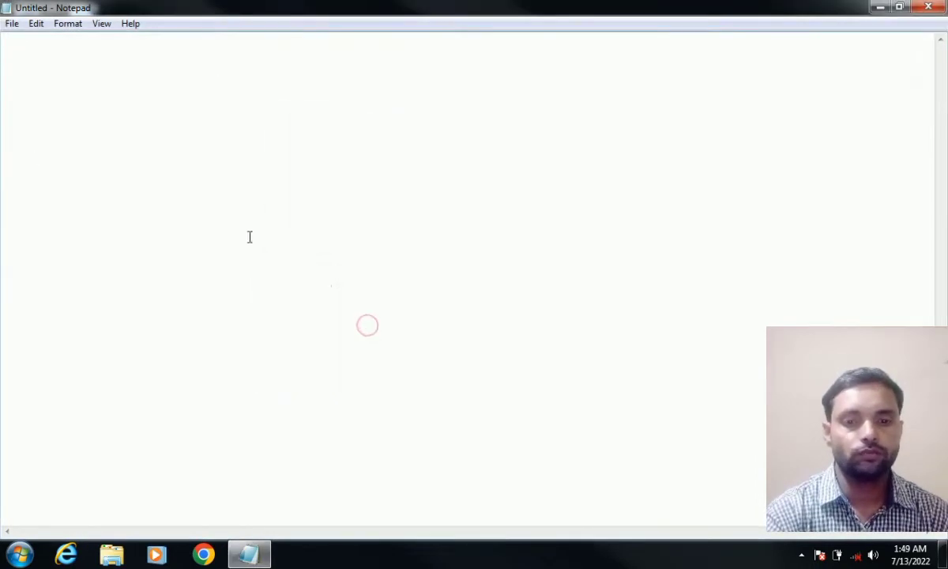
- Open Notepad 1 from Documents after browsing the Music and Pictures libraries
click(11, 25)
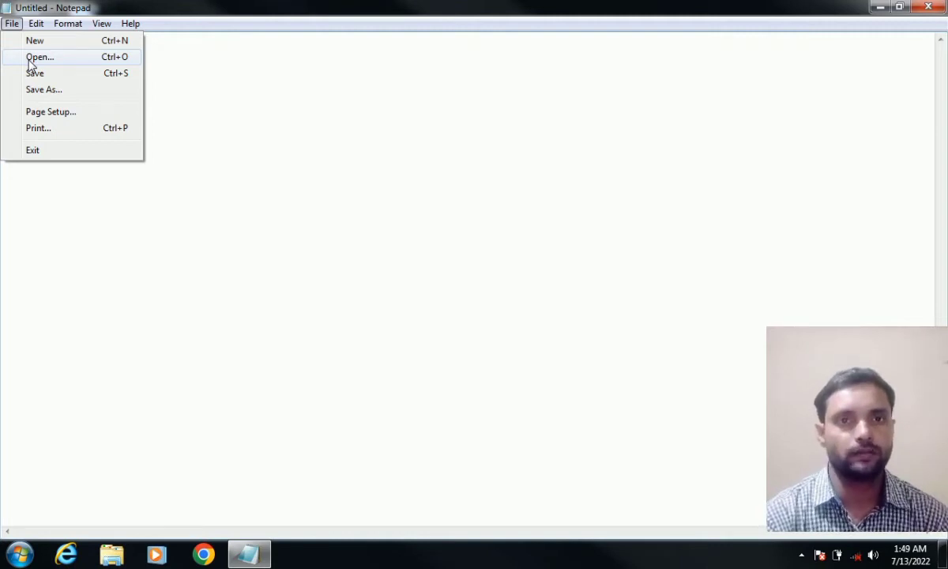
click(30, 62)
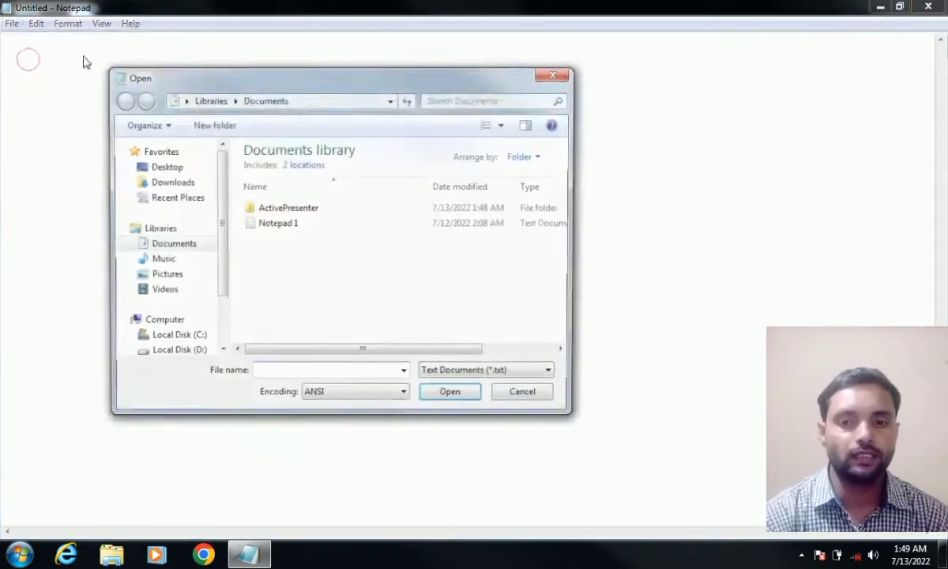
drag(188, 79, 312, 108)
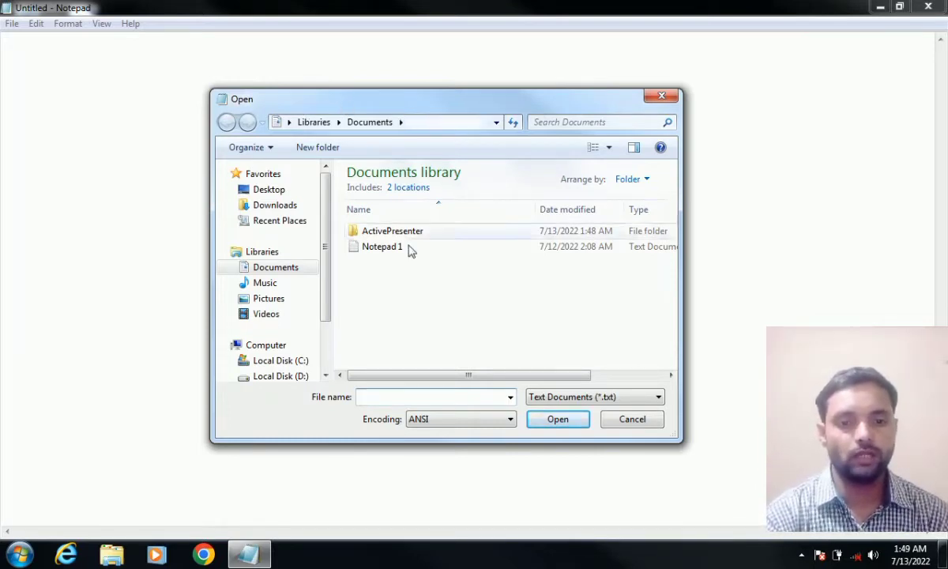
click(378, 251)
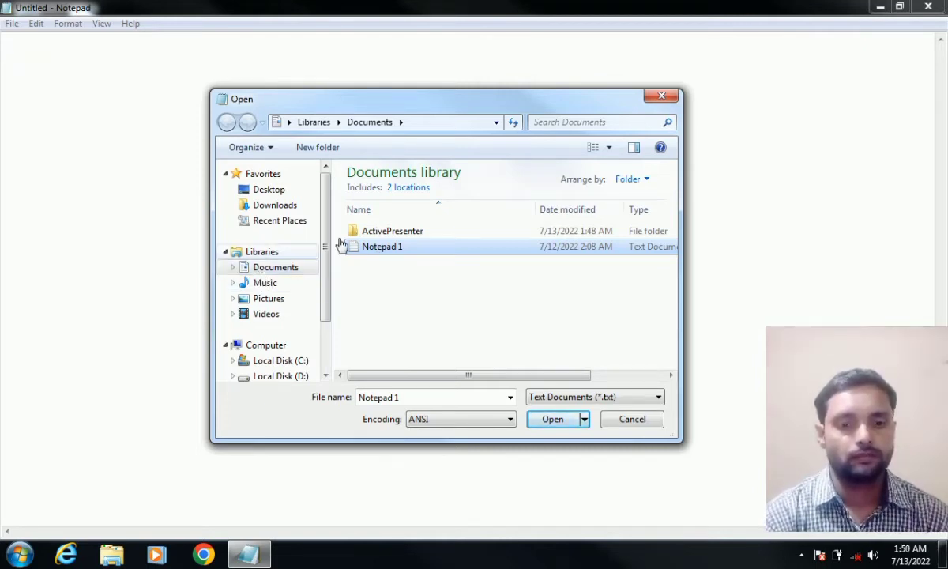
click(271, 284)
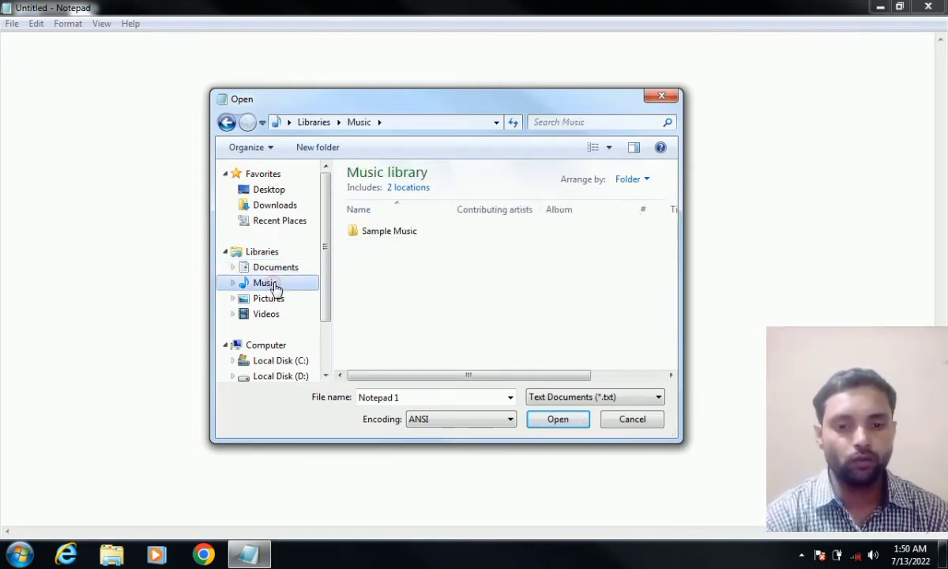
click(270, 300)
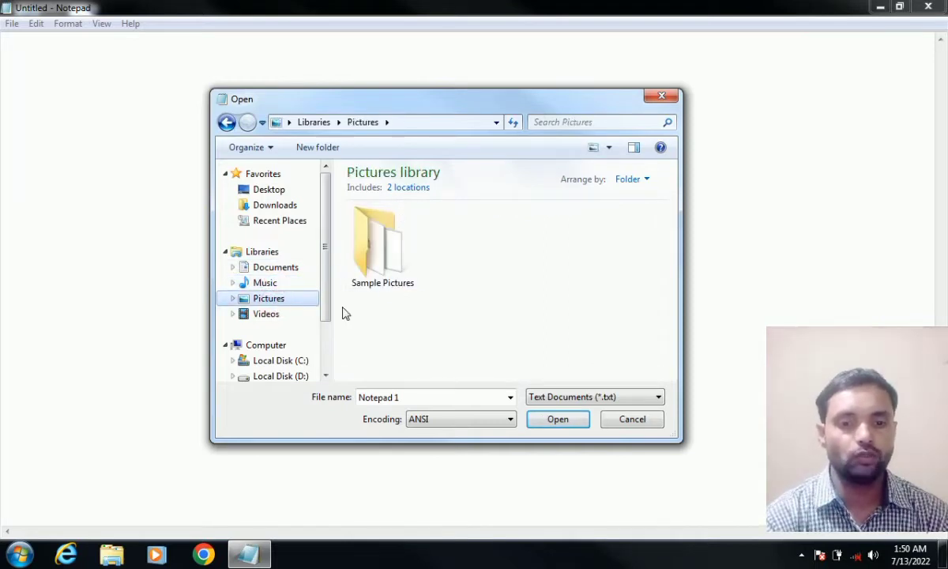
click(295, 269)
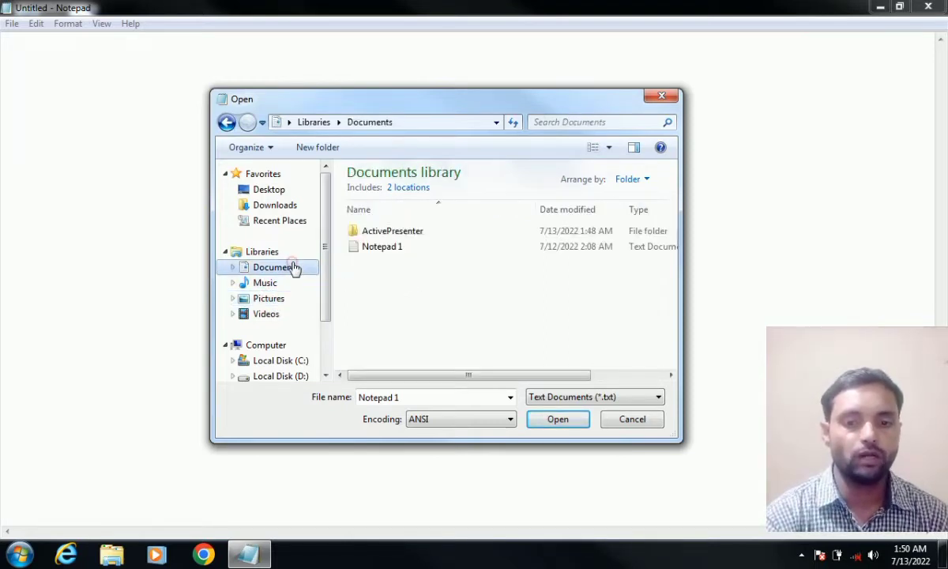
click(377, 254)
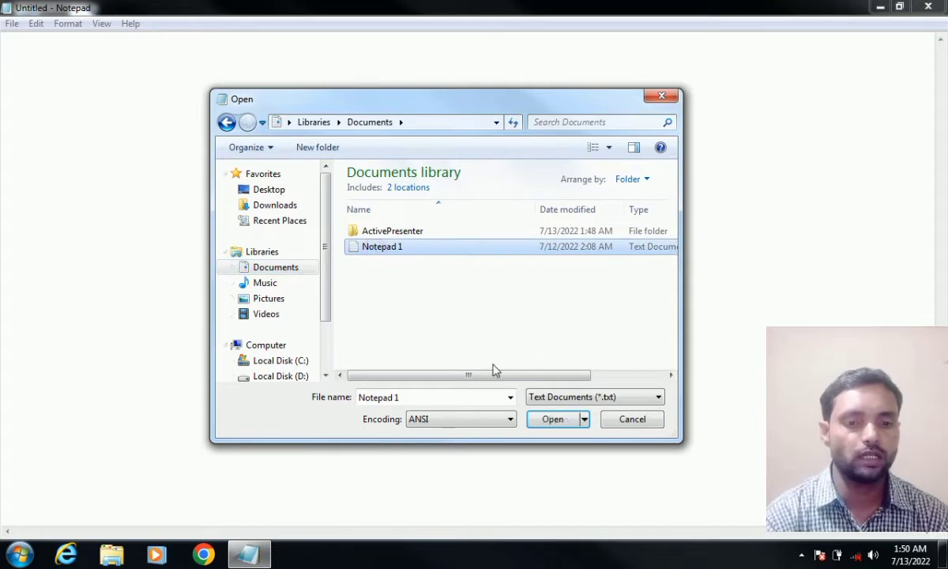
click(547, 424)
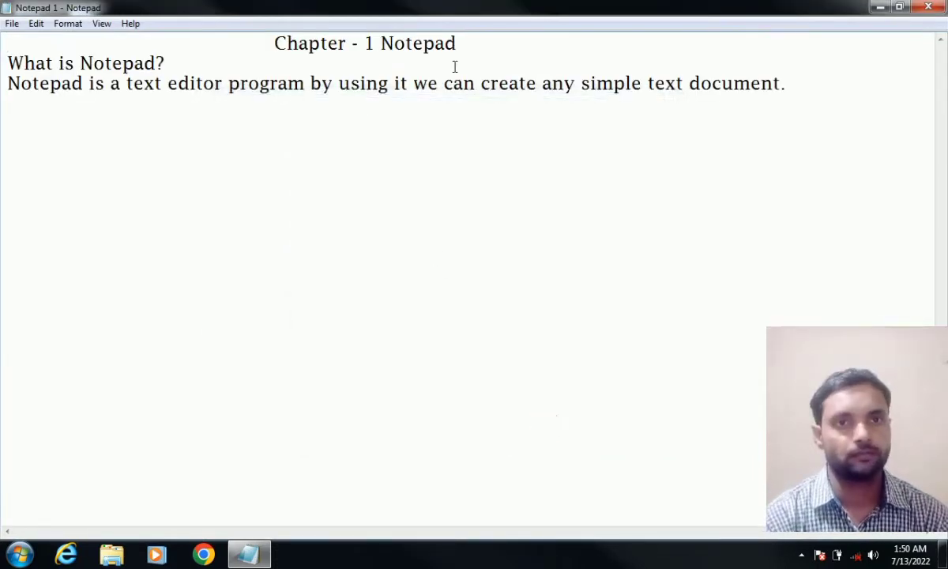
- Replace Notepad 1 with a fresh Untitled document using File > New
click(8, 24)
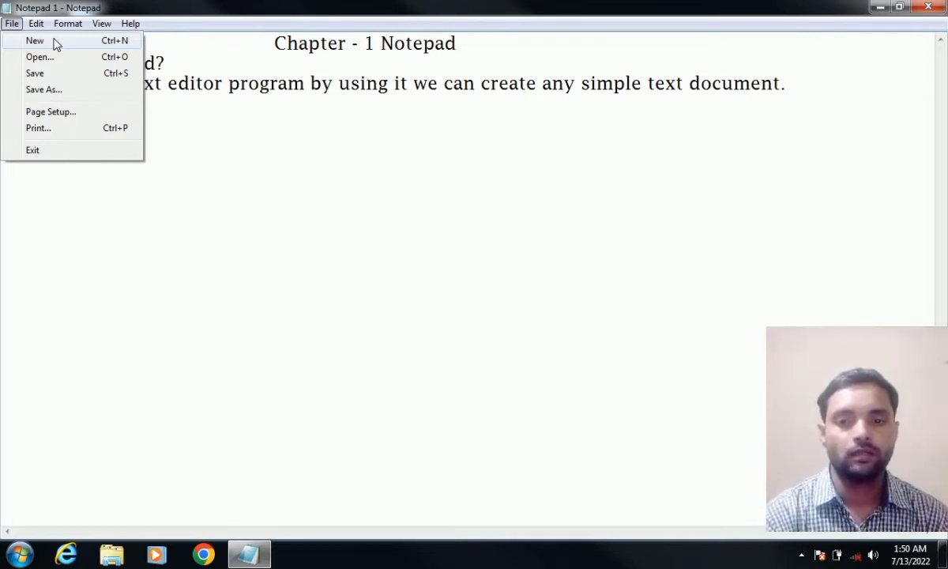
mouse_move(37, 24)
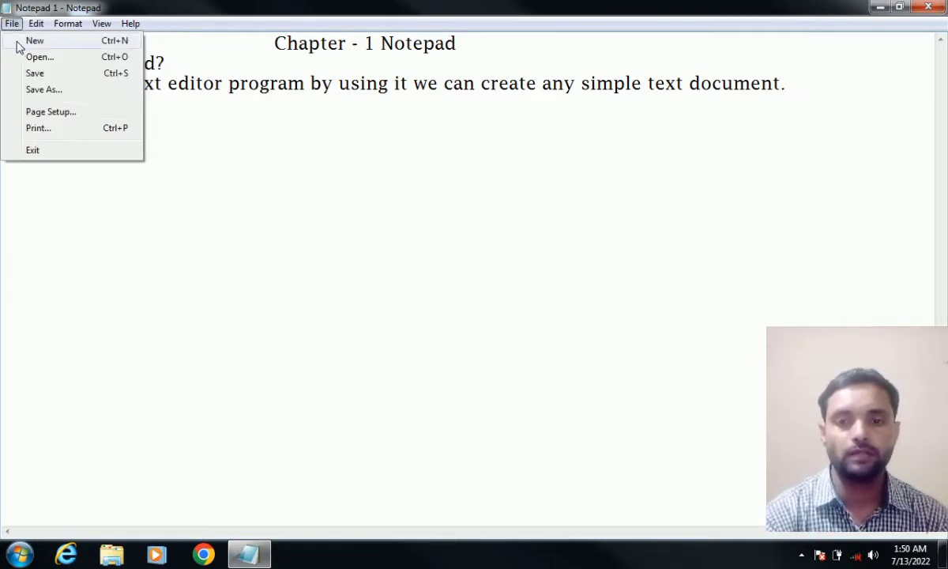
click(33, 40)
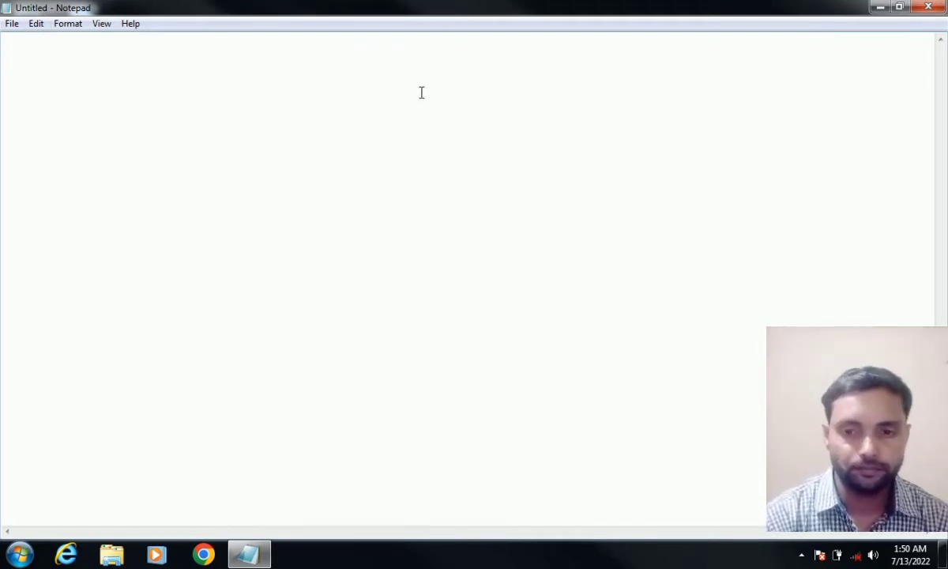
click(9, 25)
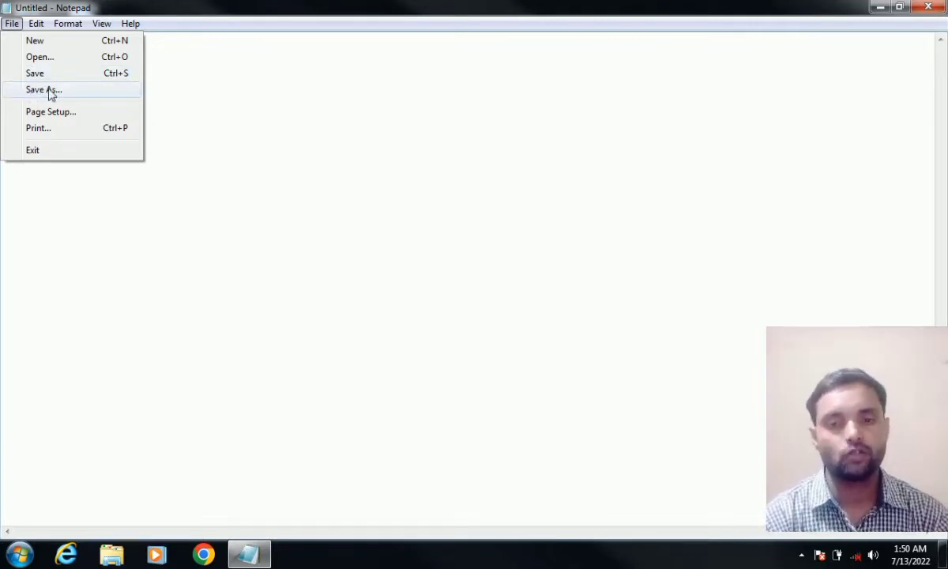
click(182, 64)
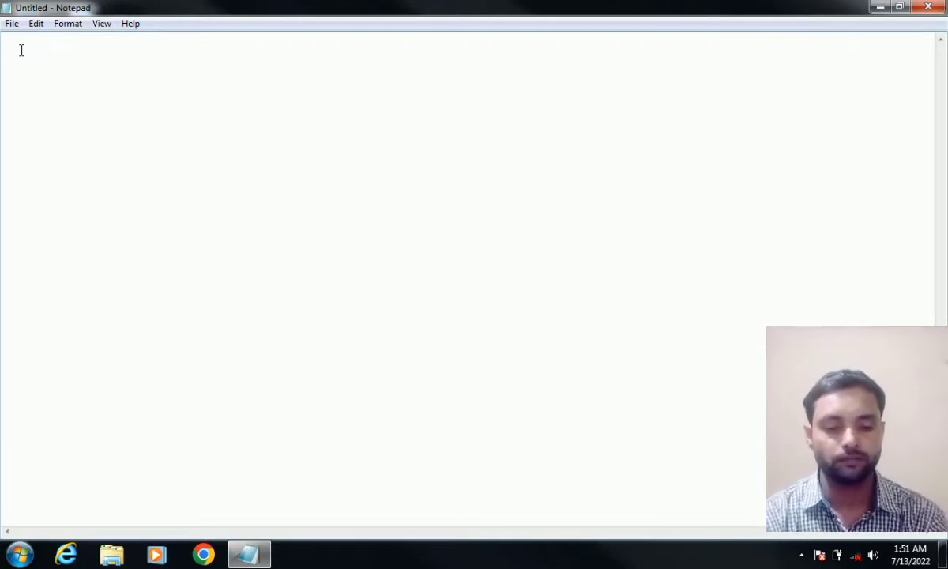
- Type 'What is Notepad?', answer 'Notepad is a text editor program.', then 'What is Paint?'
text(What)
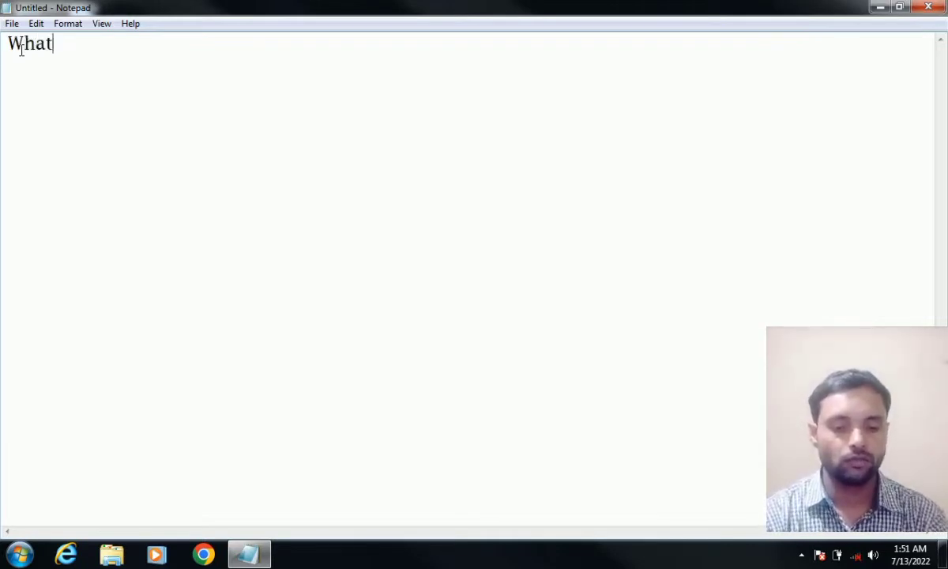
text( is Not)
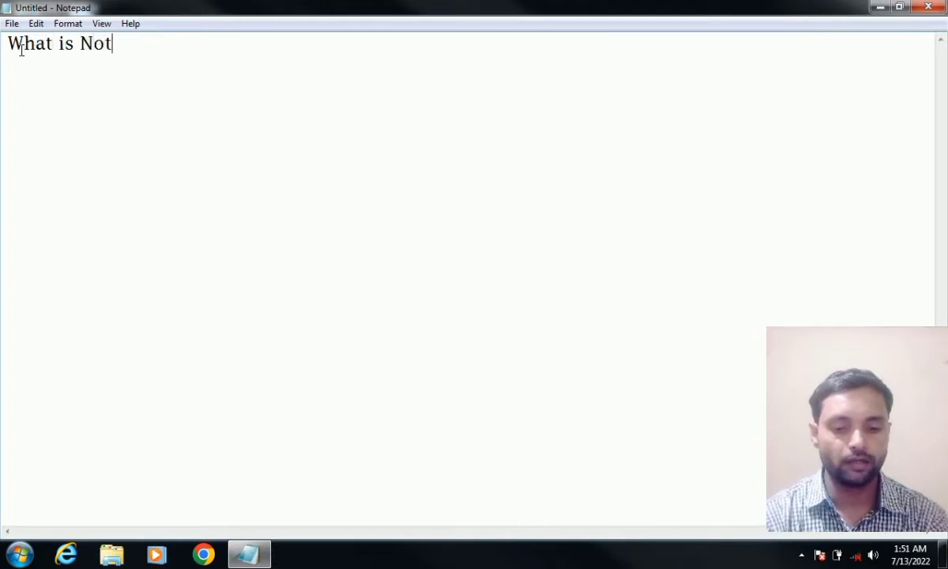
text(epad?)
key(Return)
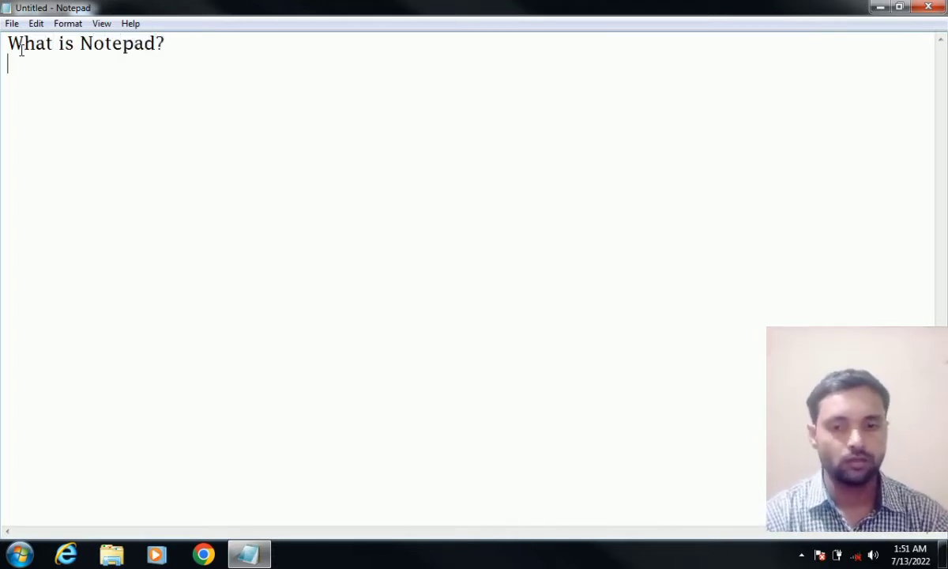
text(Note)
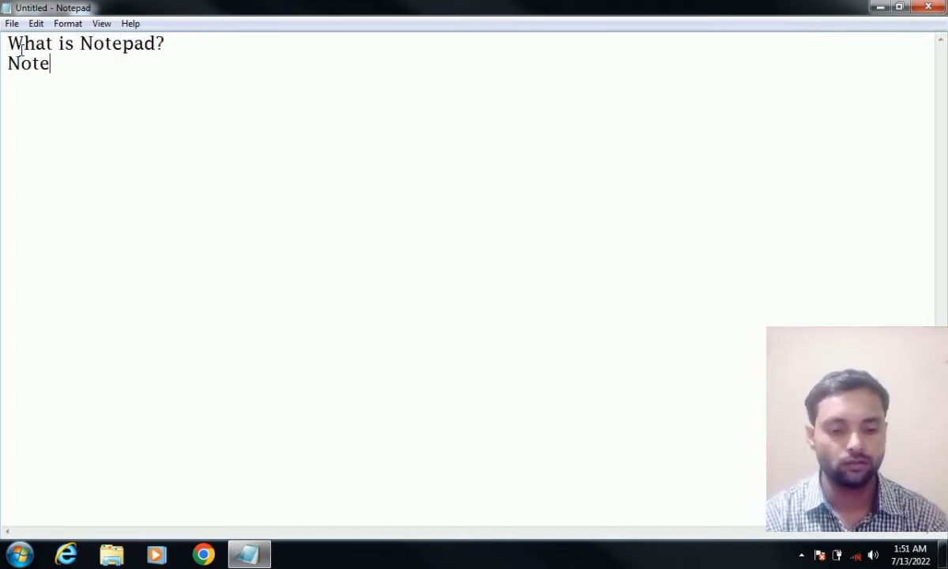
text(pad us)
key(BackSpace)
key(BackSpace)
key(BackSpace)
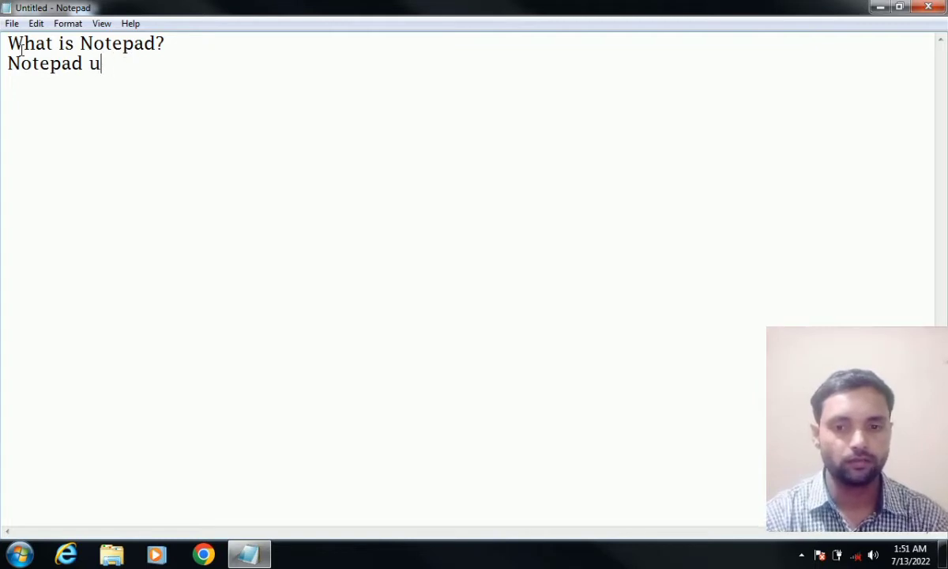
text(is a te)
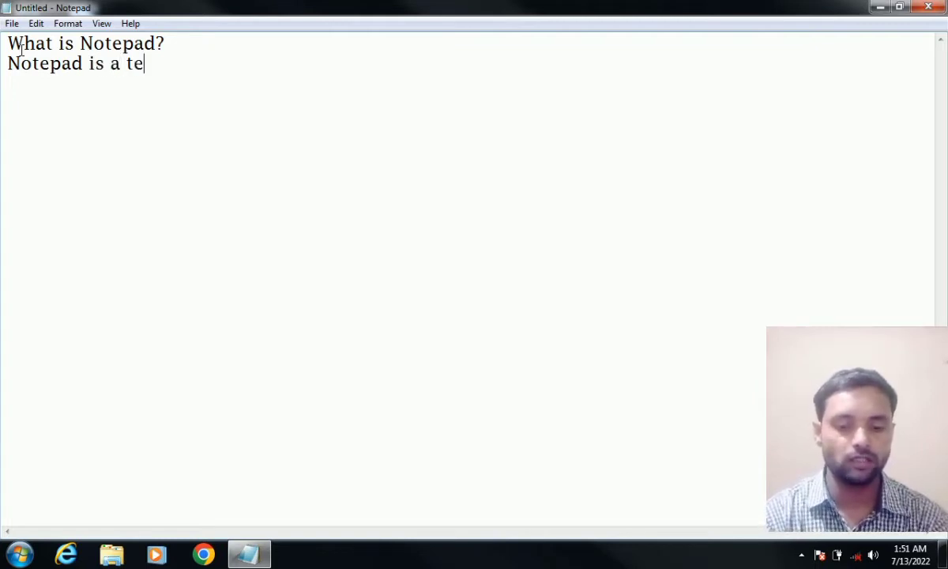
text(xt ed)
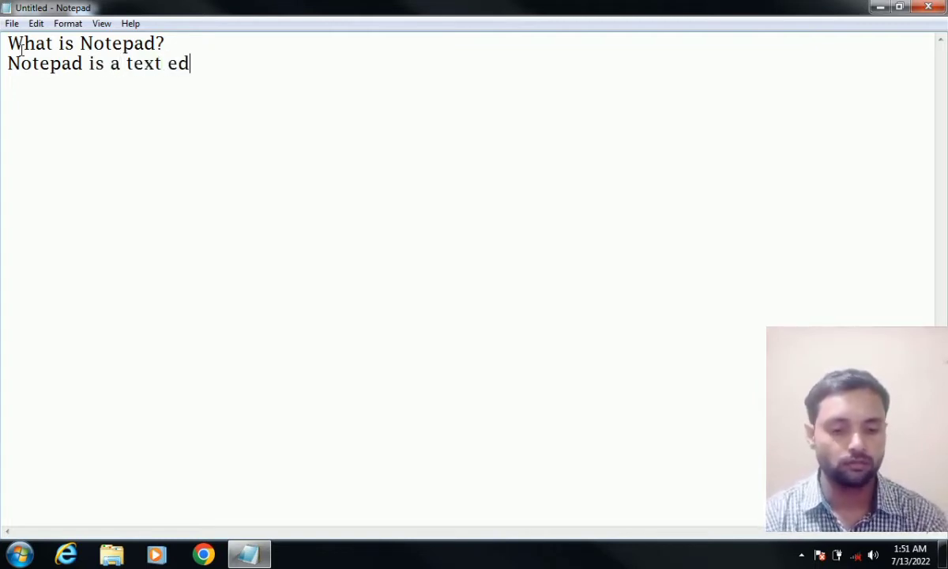
text(itor )
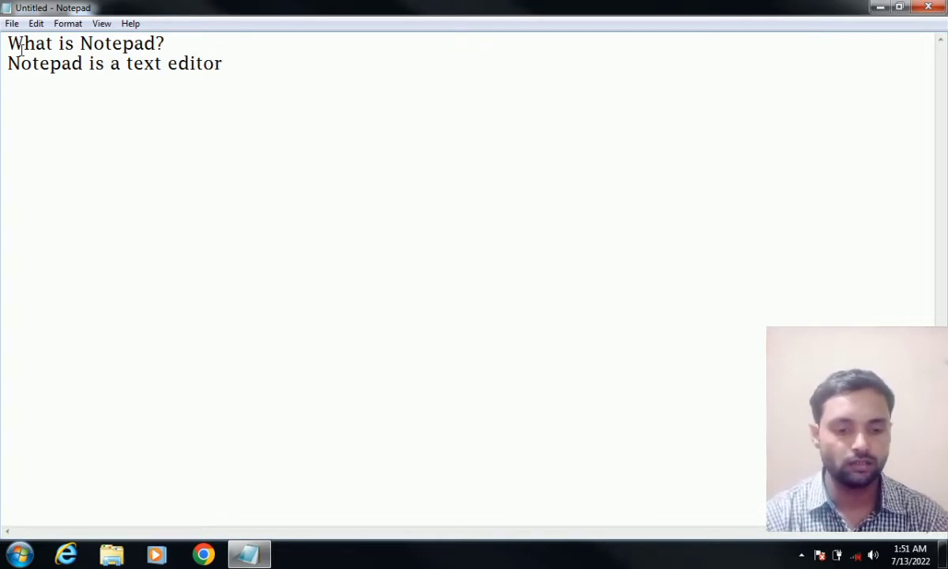
text(program. )
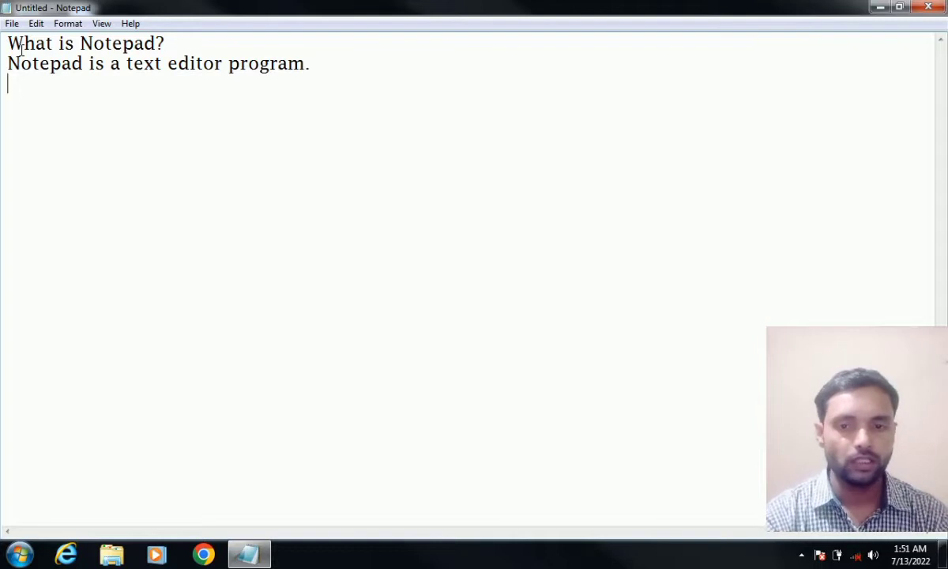
text(What)
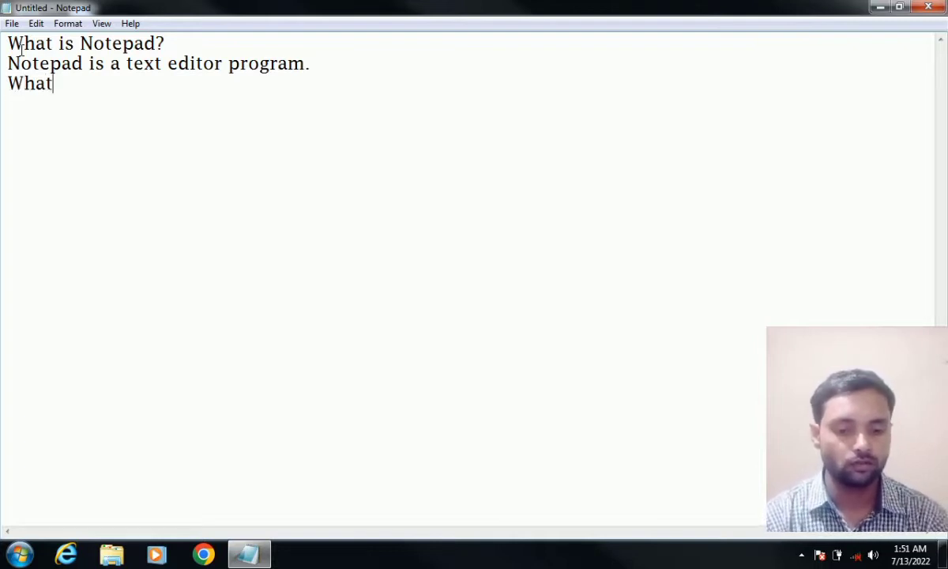
text( is Paint?)
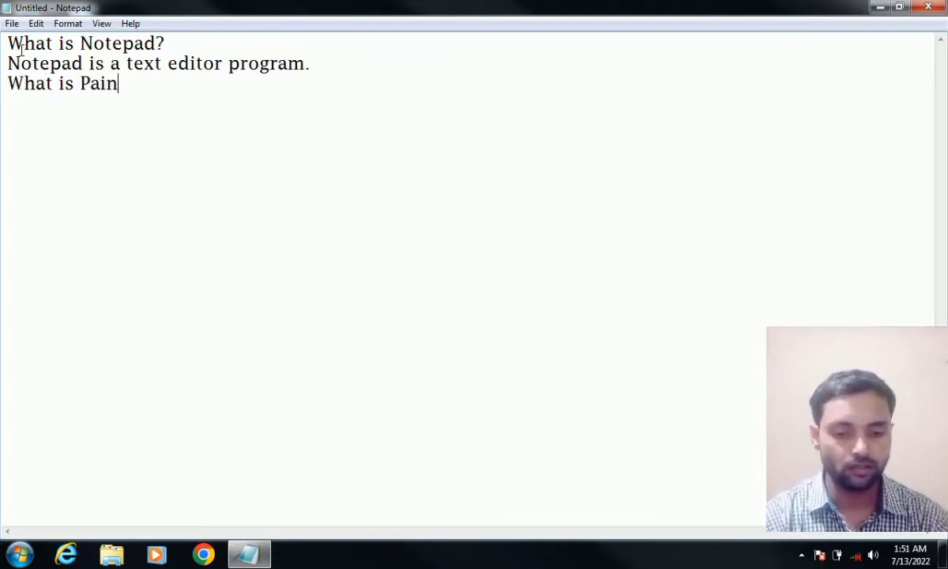
- Add the answer 'Paint is a drawing pr Painting Program.', correcting the repeated final word
key(Return)
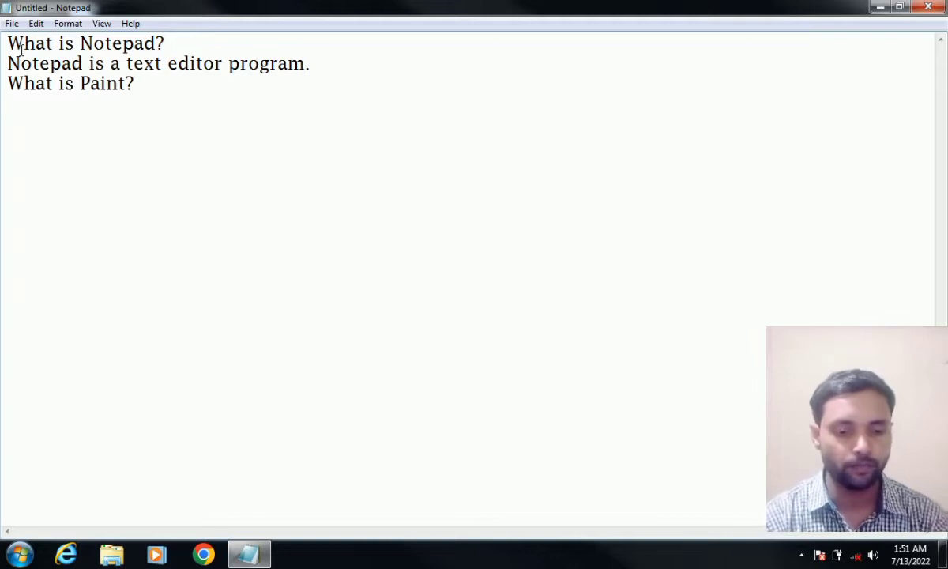
text(Paint is a)
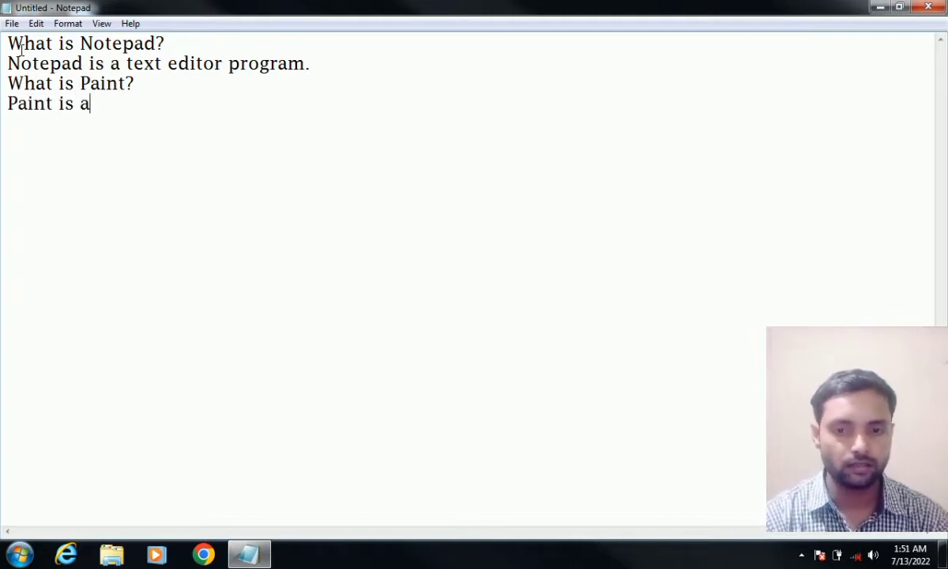
text( drawi)
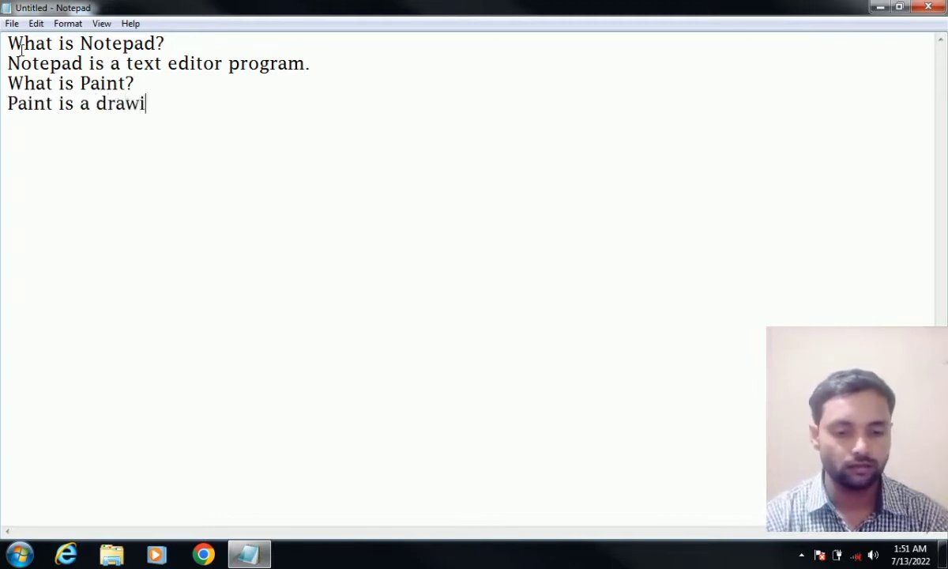
text(ng pr Pa)
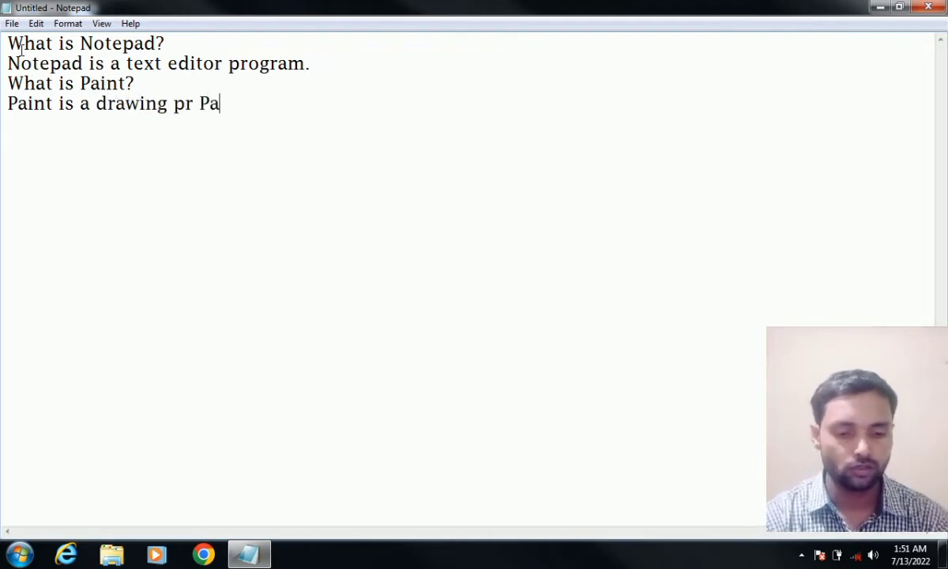
text(inting P)
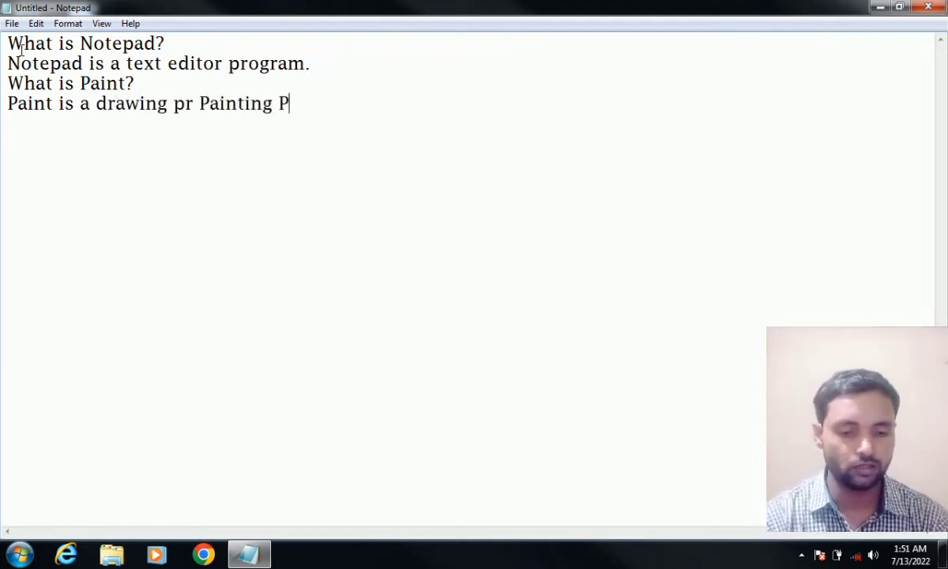
text(ainting)
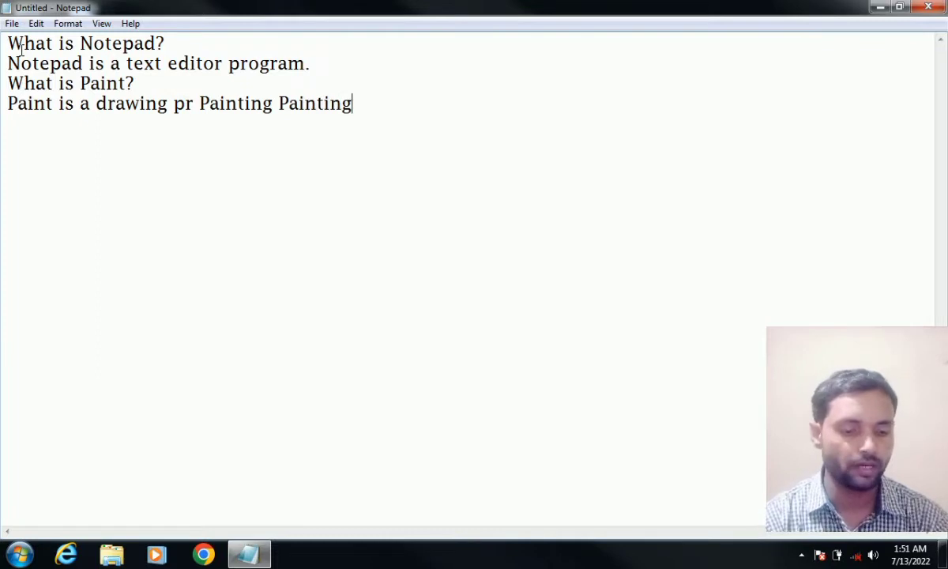
text(.)
key(Return)
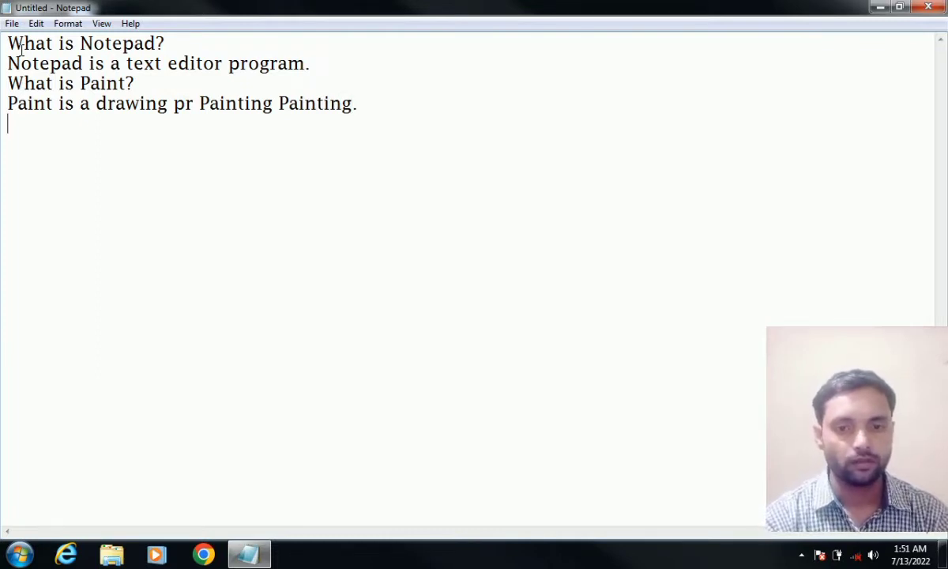
key(BackSpace)
key(BackSpace)
key(BackSpace)
key(BackSpace)
key(BackSpace)
key(BackSpace)
key(BackSpace)
key(BackSpace)
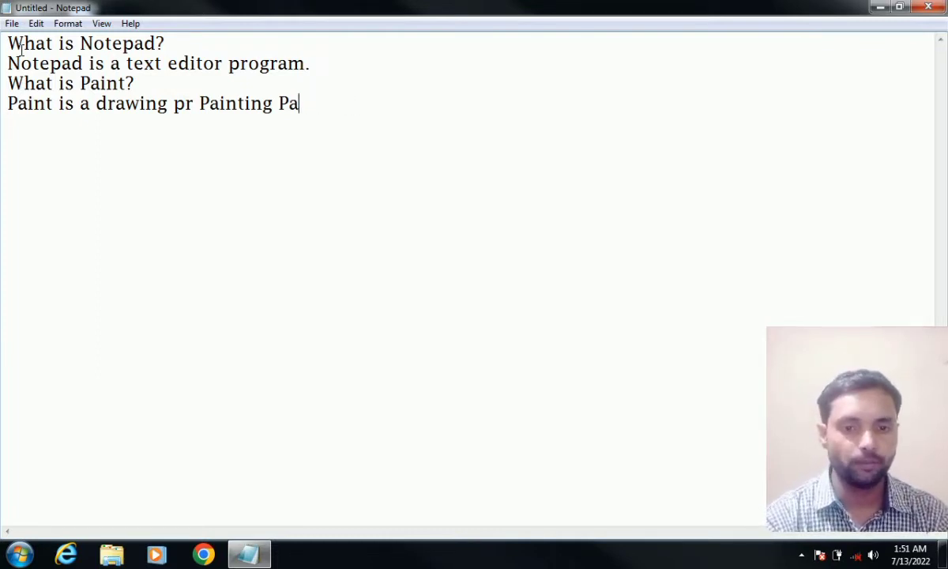
text(rogram)
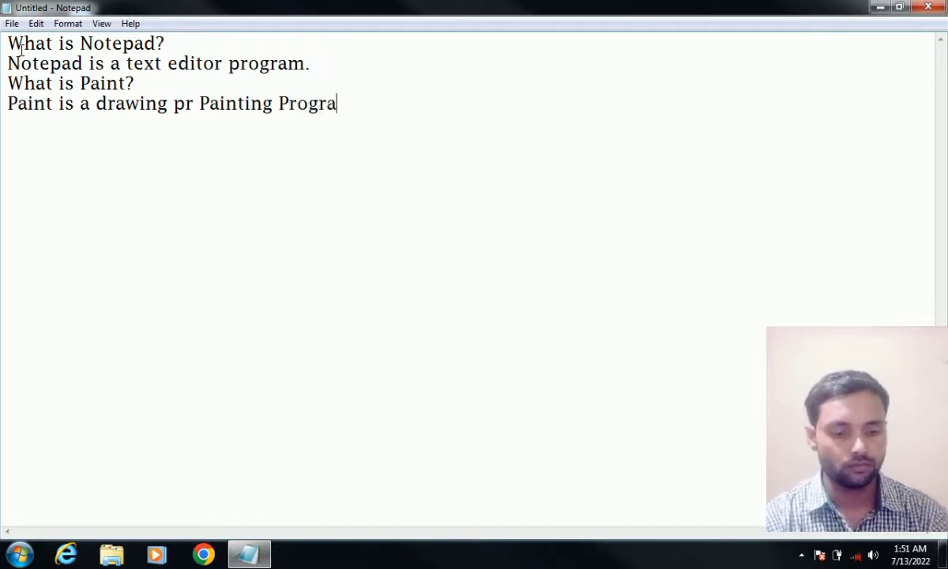
text(.)
key(Return)
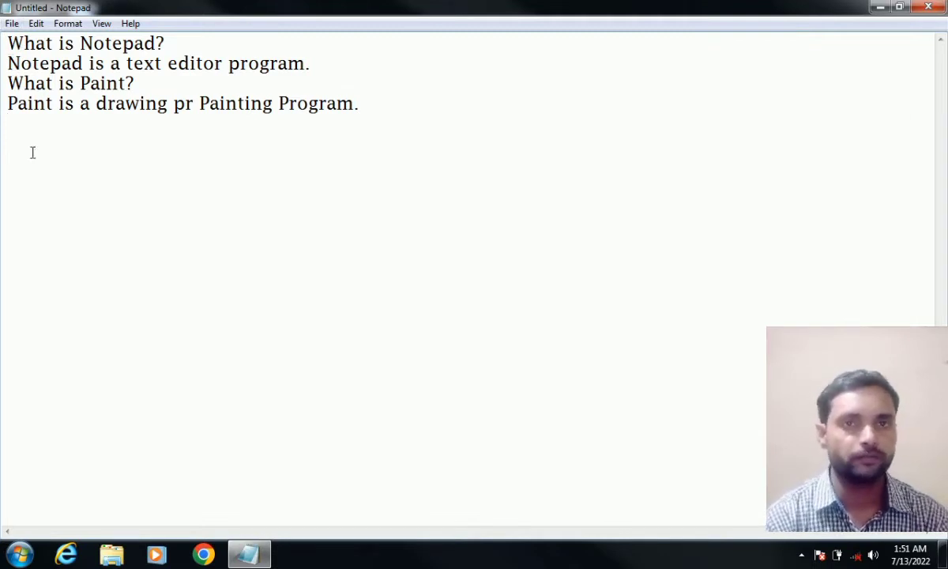
- Save the Q&A text as 'exercise 1' in Documents
click(11, 23)
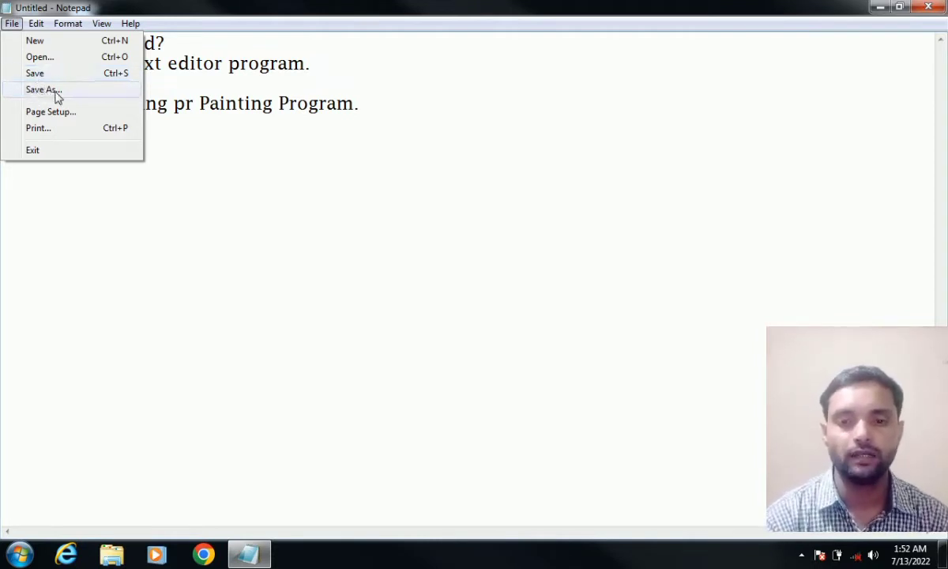
click(34, 73)
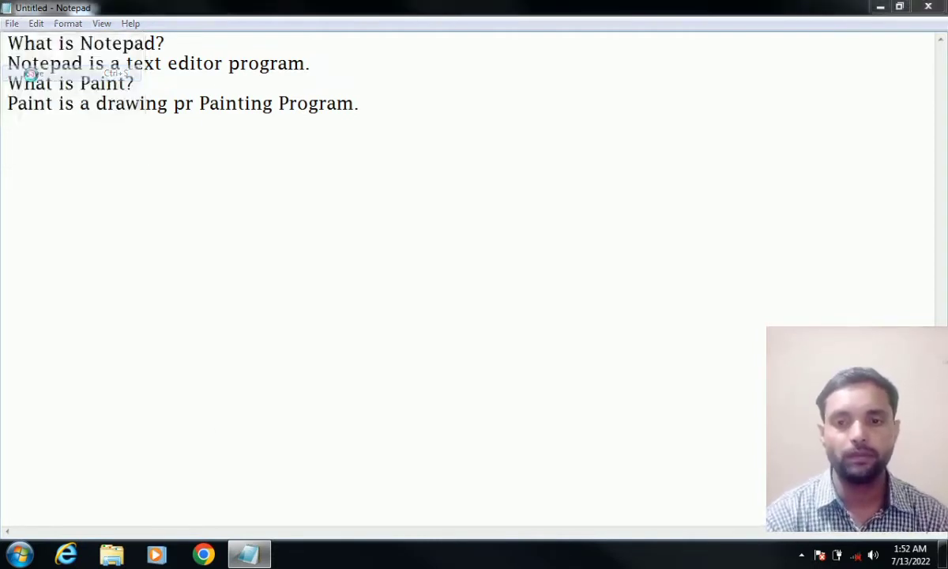
drag(292, 99, 388, 84)
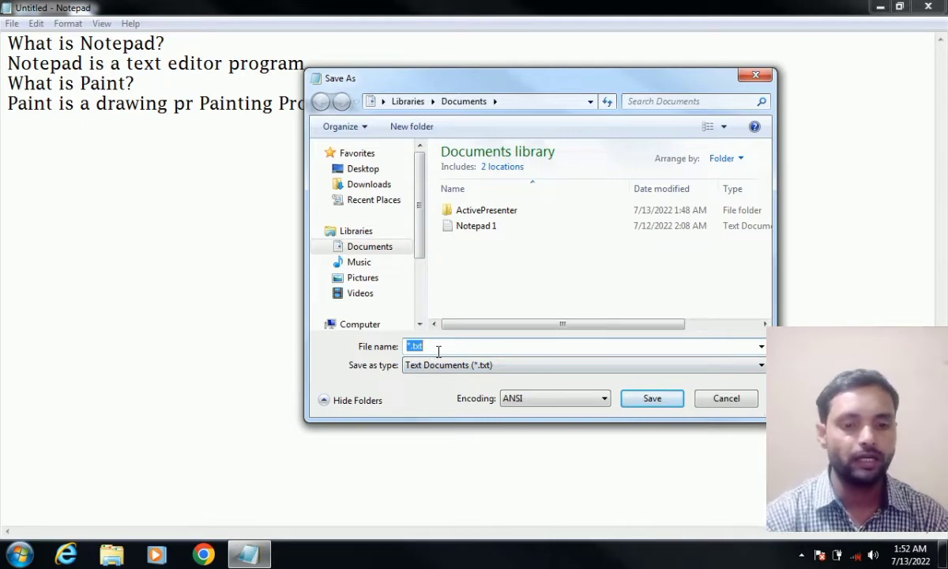
key(BackSpace)
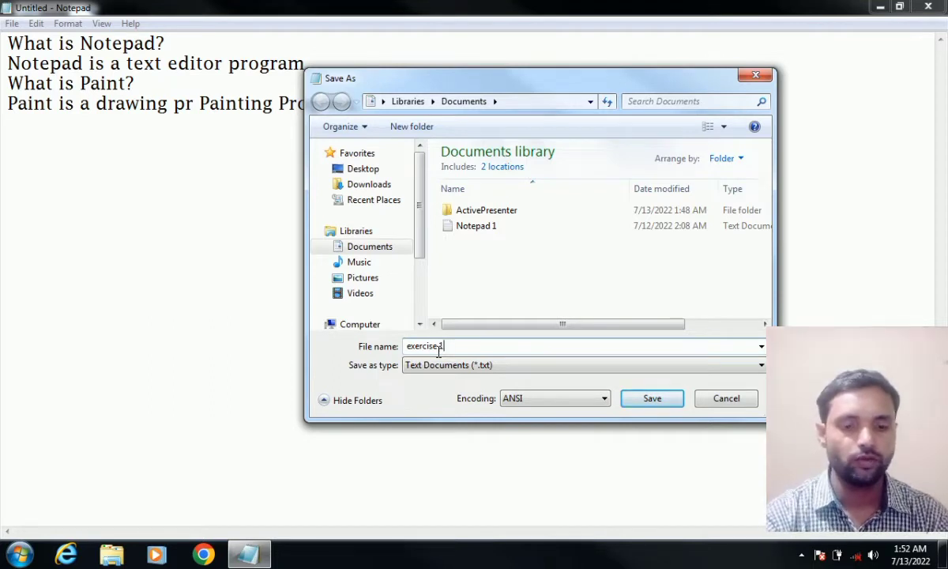
click(645, 397)
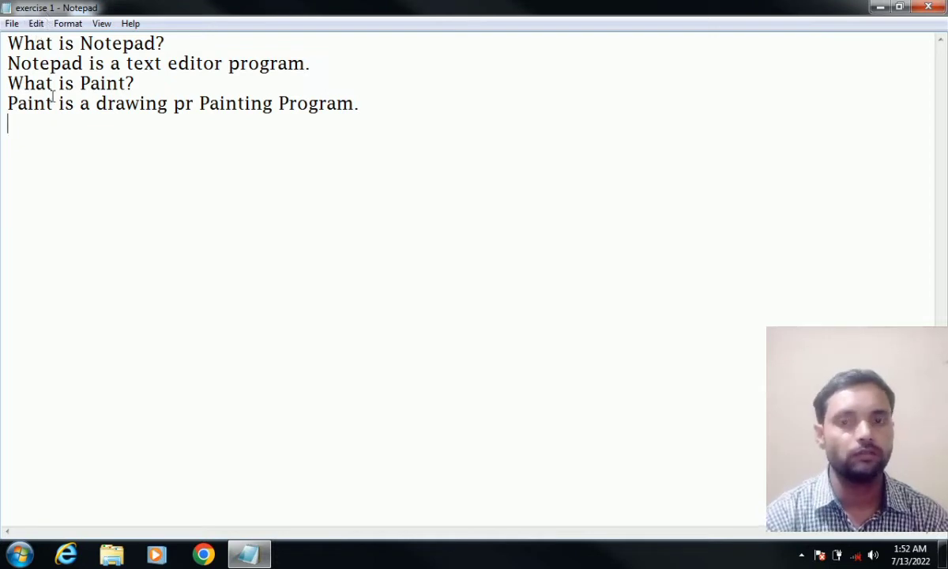
- Open and close the File menu, then select the text and deselect it
click(11, 24)
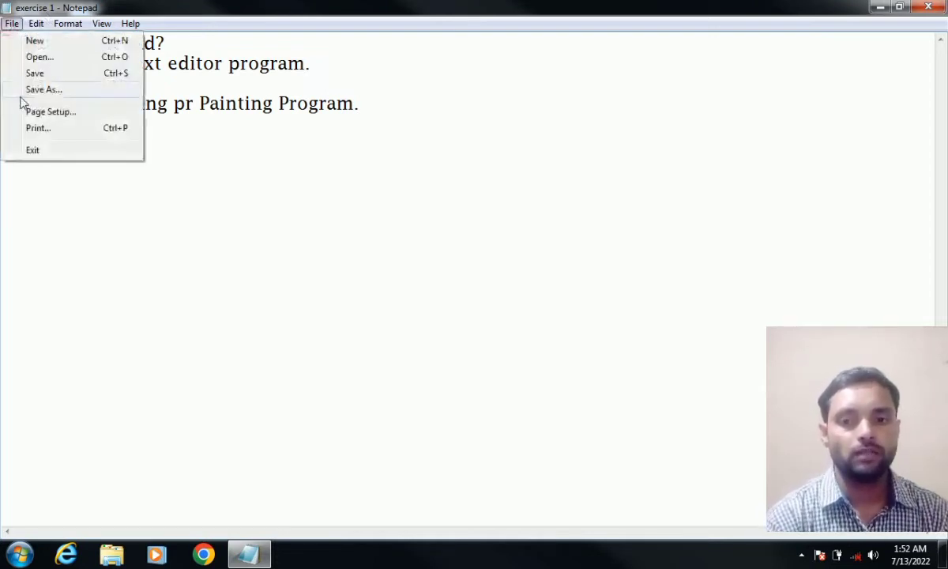
click(229, 131)
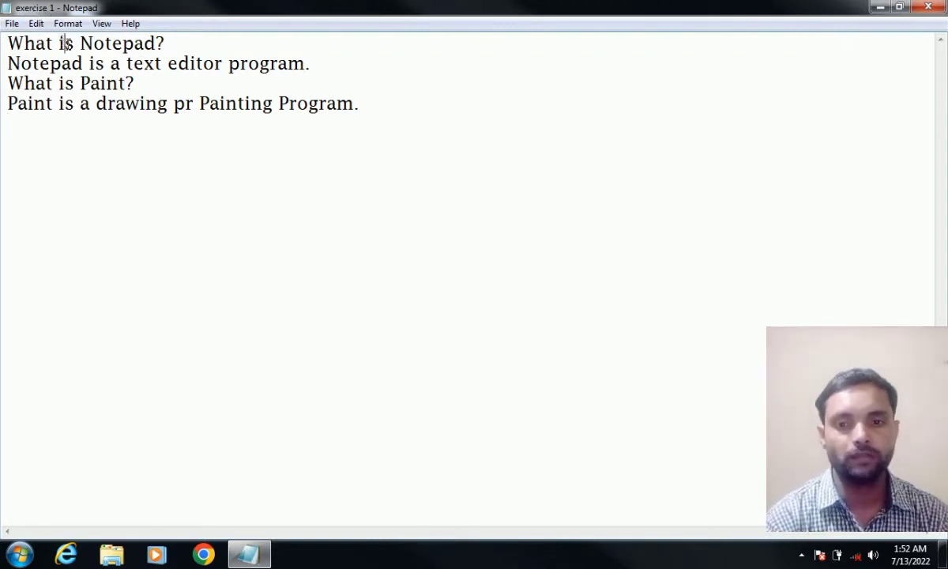
drag(65, 43, 166, 142)
click(159, 142)
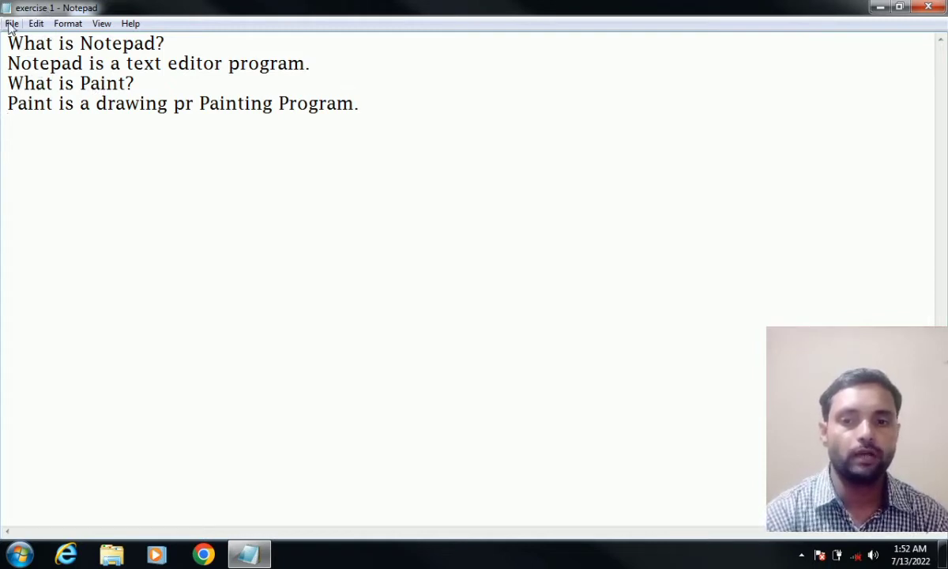
- Use Save As to store a second copy named 'Lab 1' in Documents
drag(9, 39, 193, 150)
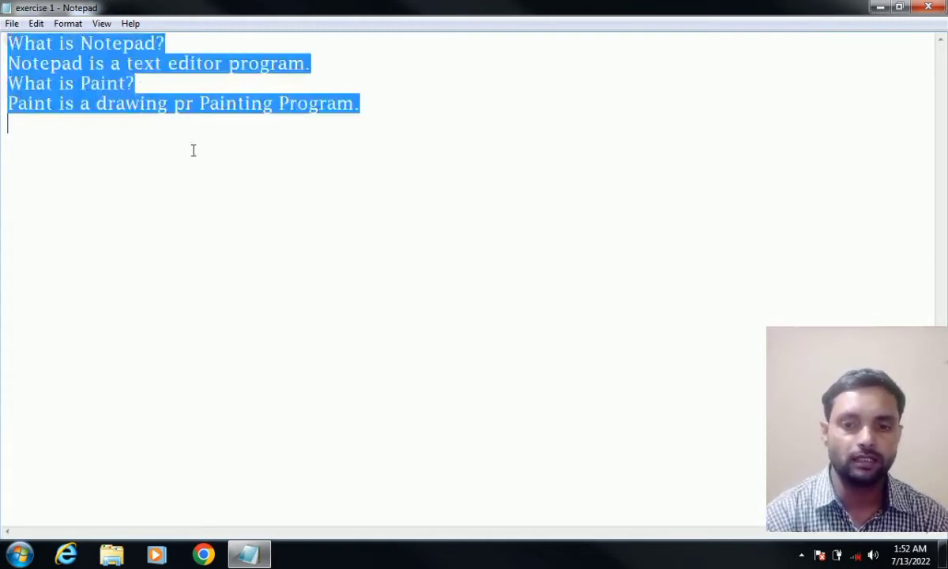
click(75, 115)
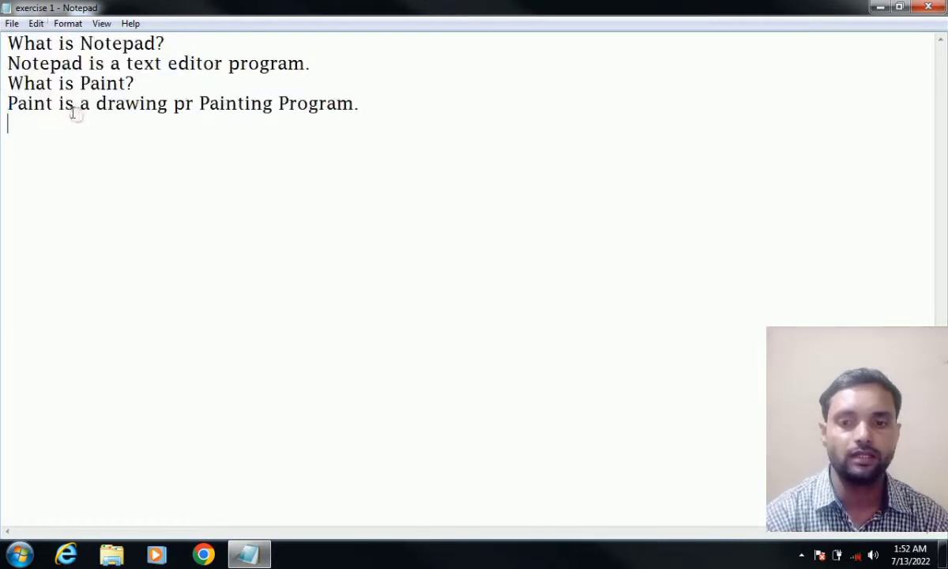
click(12, 25)
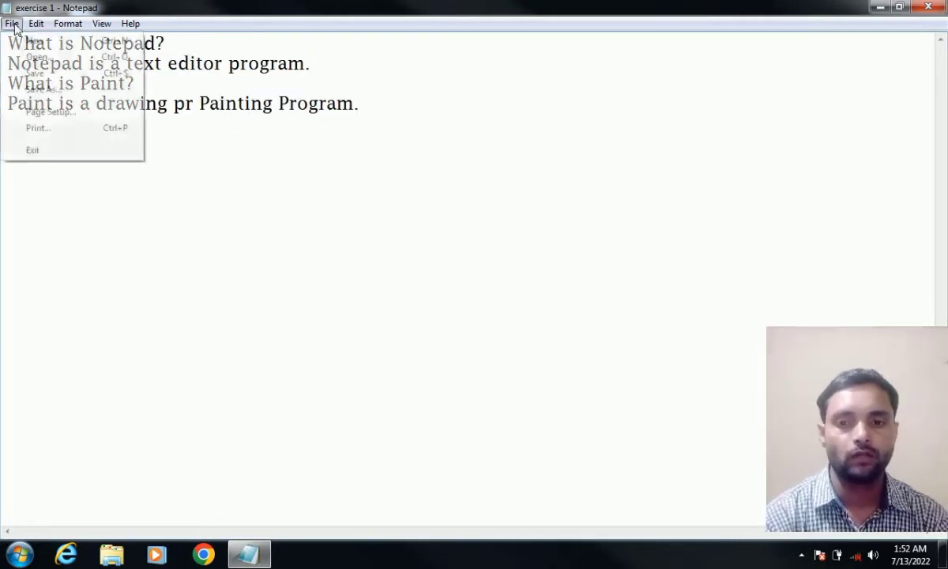
click(39, 92)
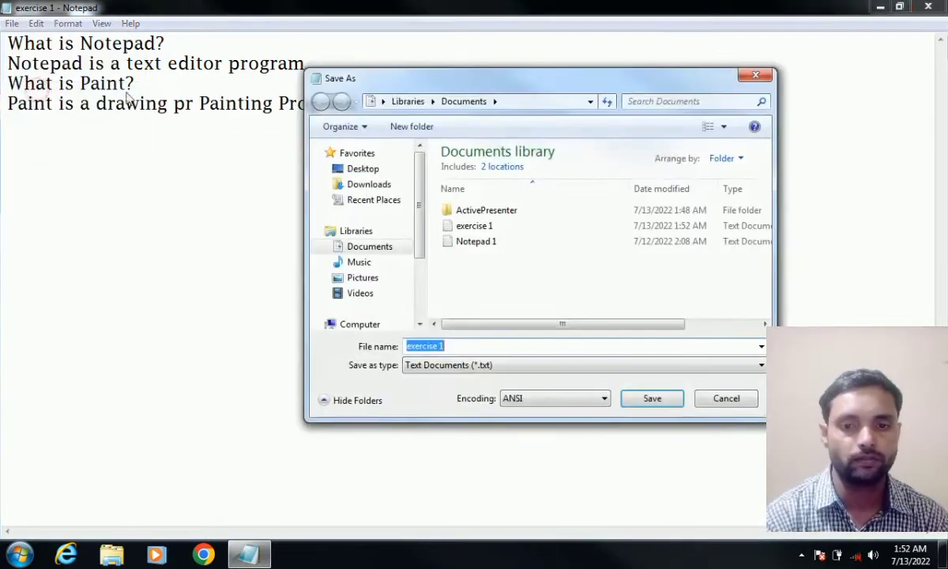
drag(338, 77, 320, 69)
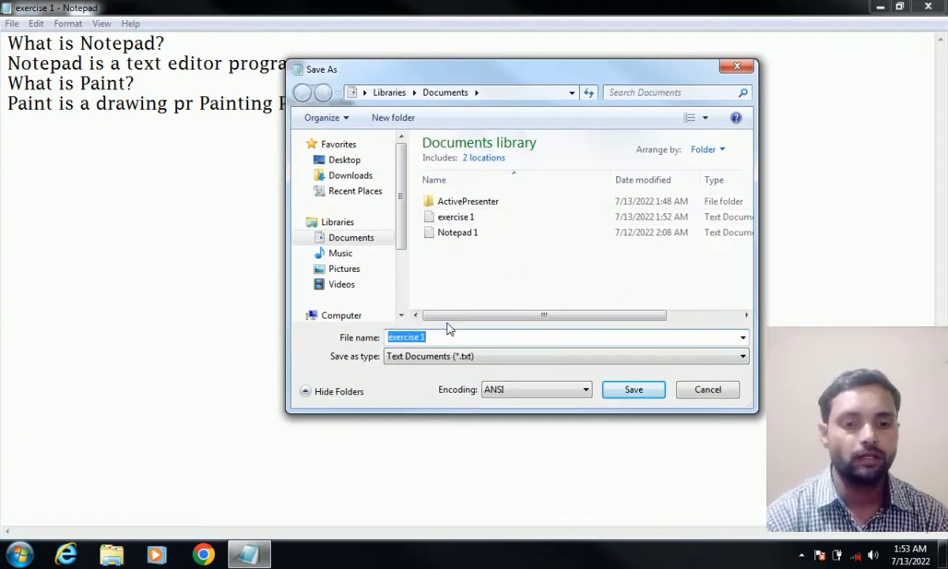
click(438, 337)
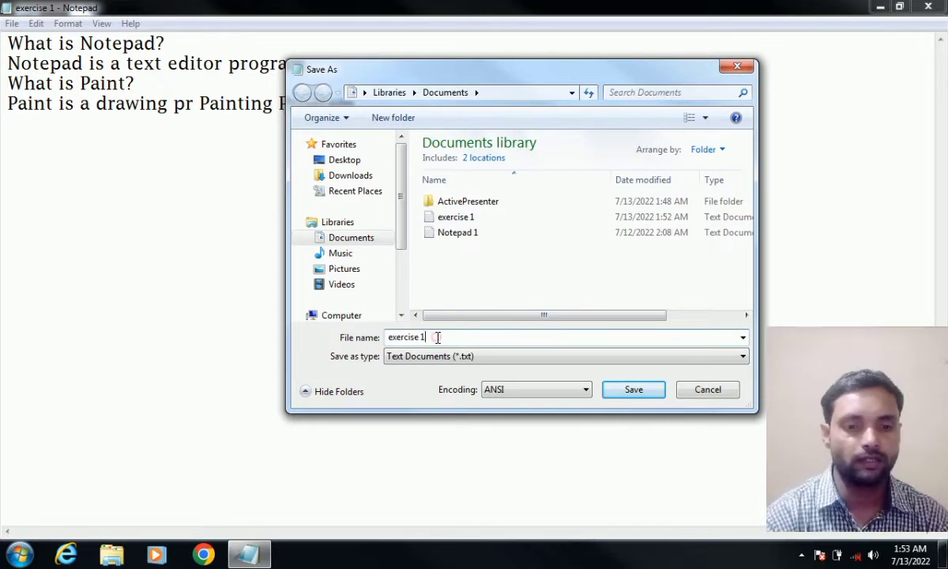
key(BackSpace)
key(BackSpace)
key(BackSpace)
key(BackSpace)
key(BackSpace)
key(BackSpace)
key(BackSpace)
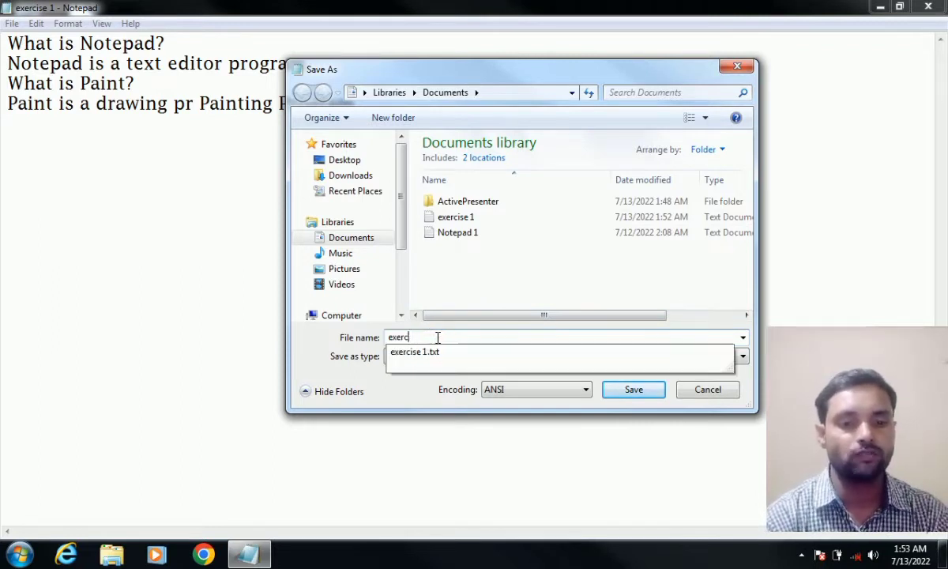
key(BackSpace)
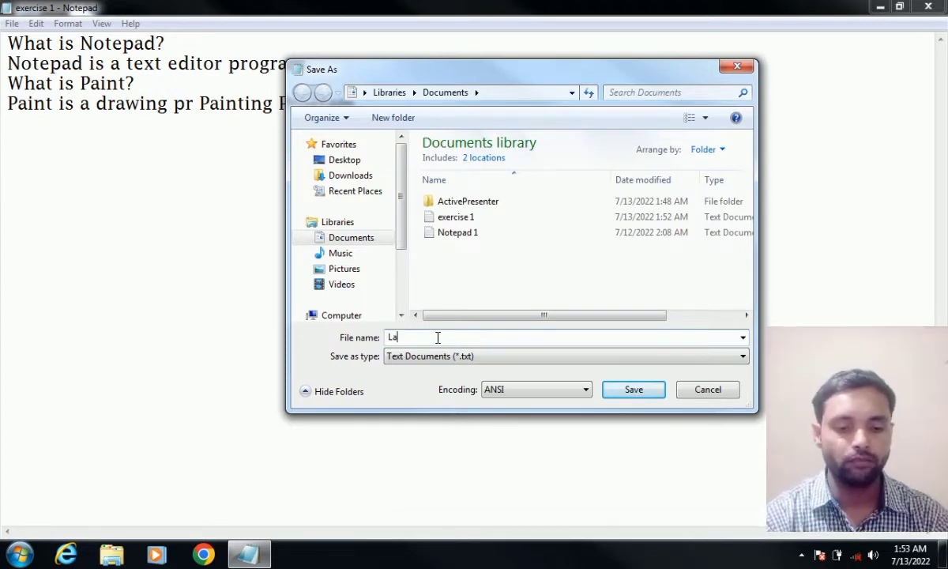
click(631, 391)
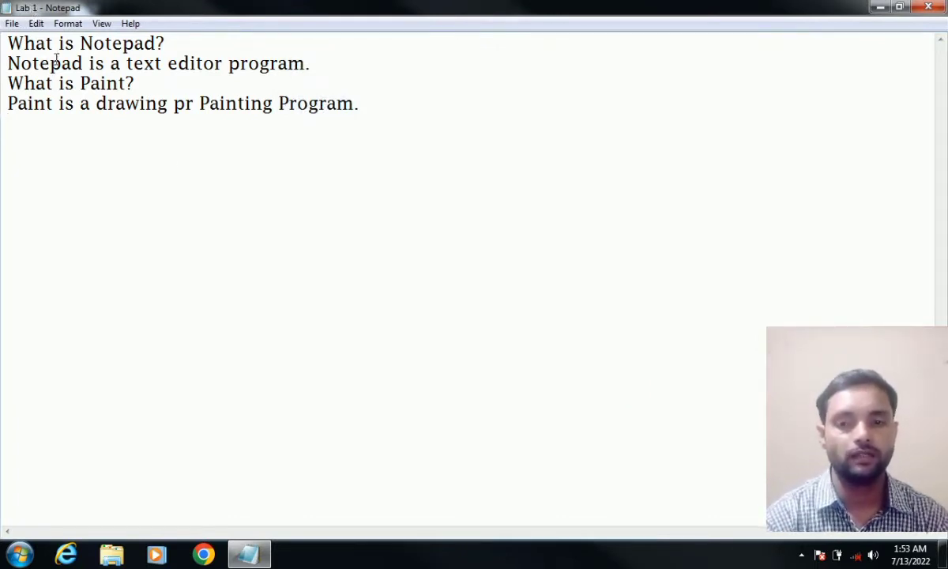
- Select and deselect the text, then start a new blank document
drag(4, 38, 43, 156)
click(43, 156)
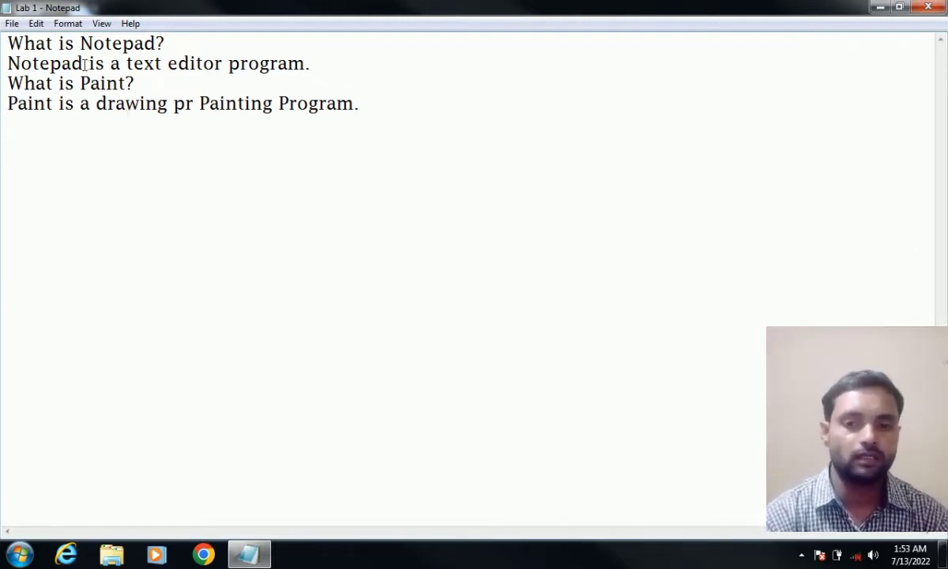
click(12, 23)
click(13, 40)
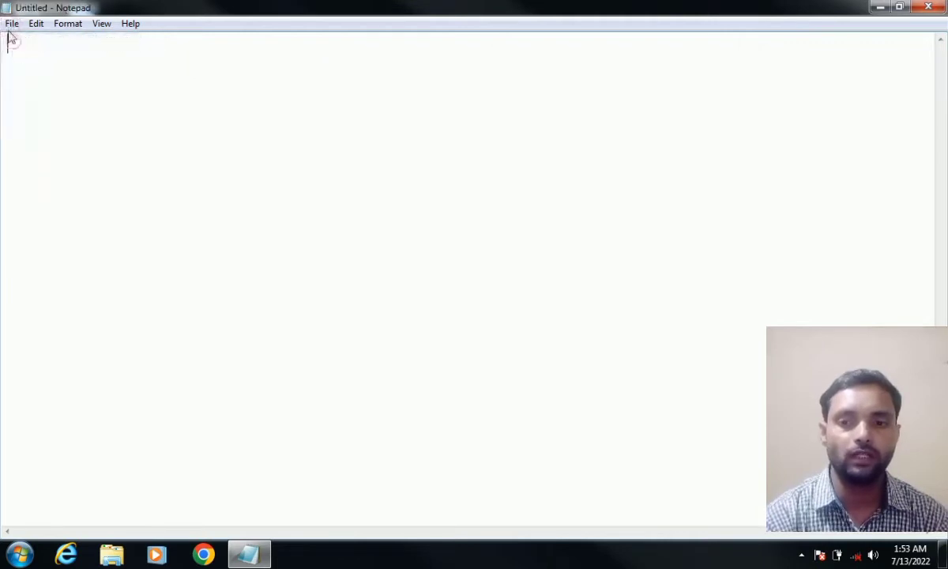
- Open 'exercise 1' from the Documents file list
click(12, 23)
click(19, 56)
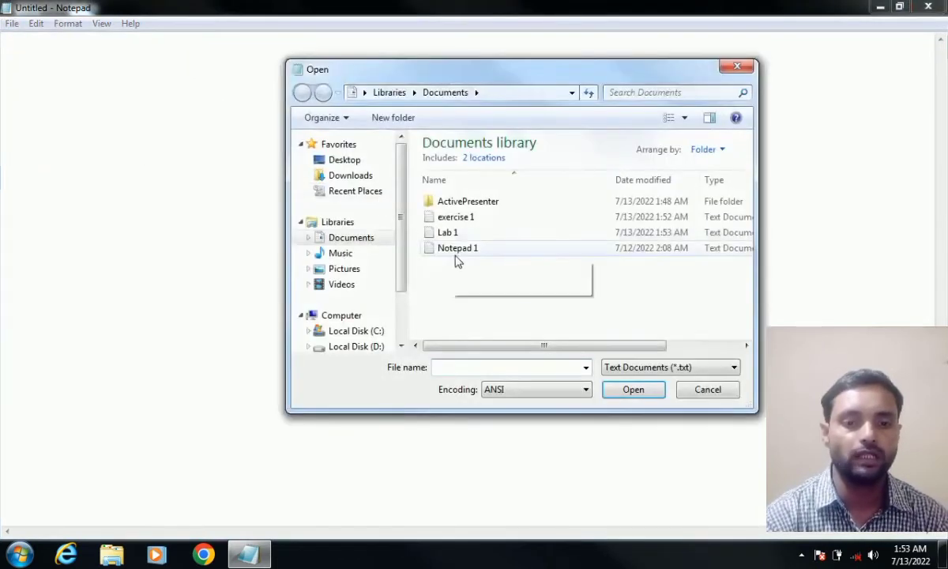
click(450, 248)
click(449, 217)
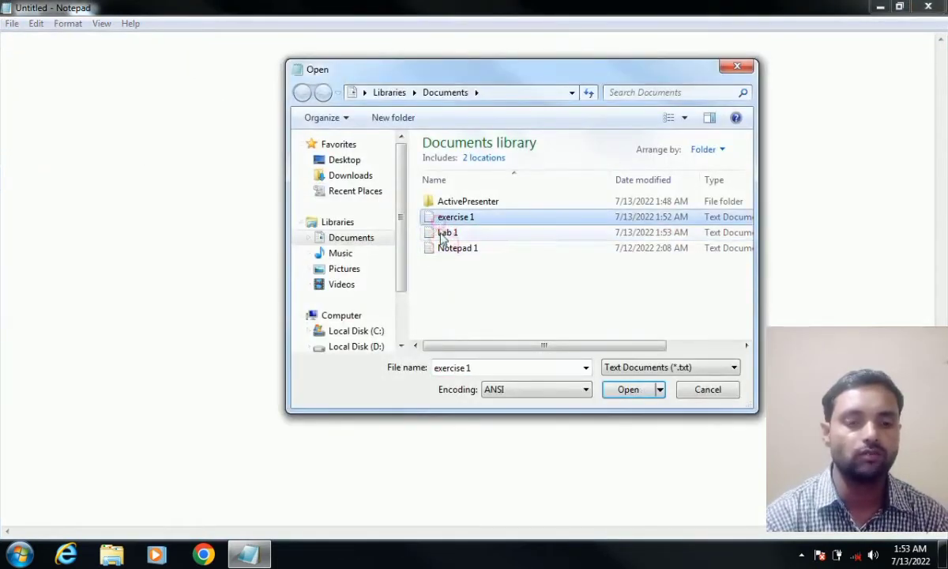
click(442, 232)
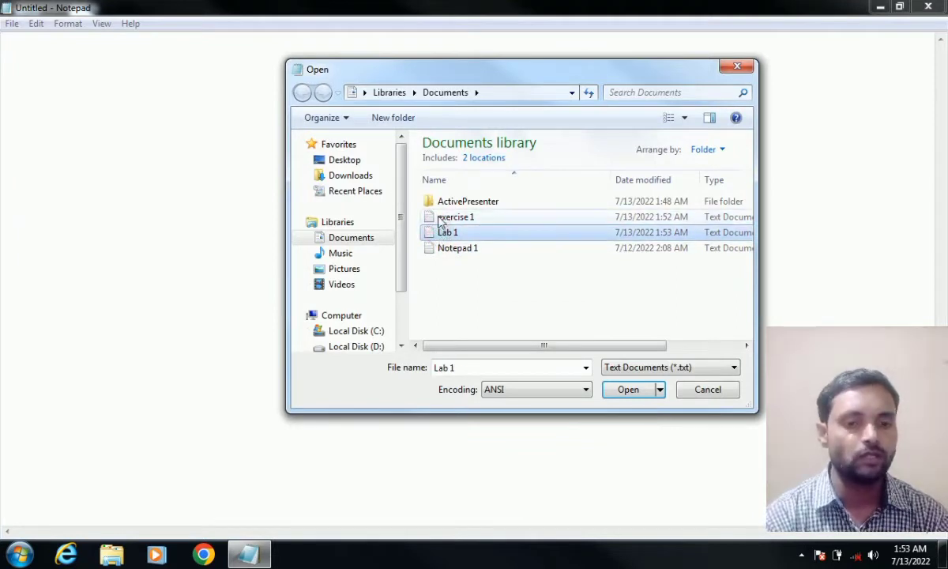
click(439, 218)
click(441, 226)
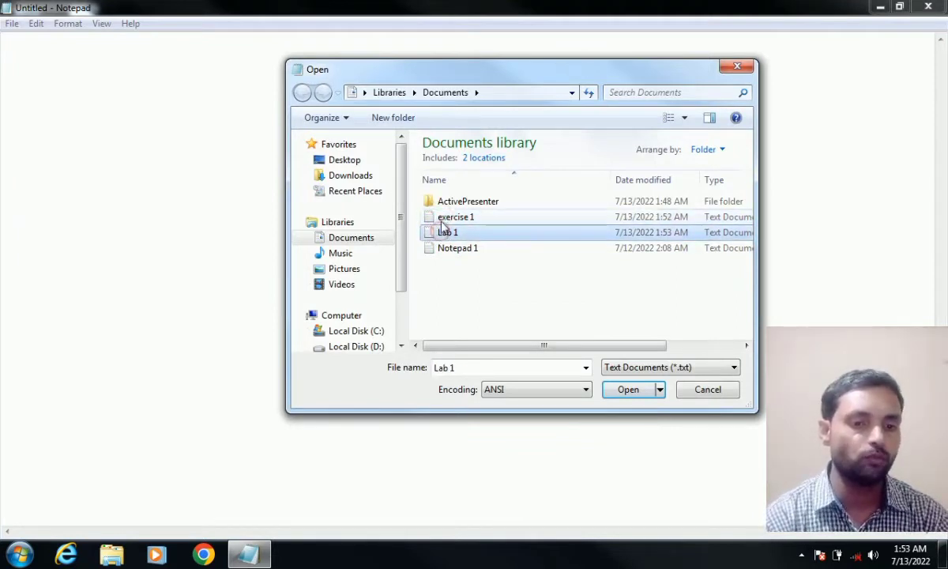
click(440, 217)
click(628, 389)
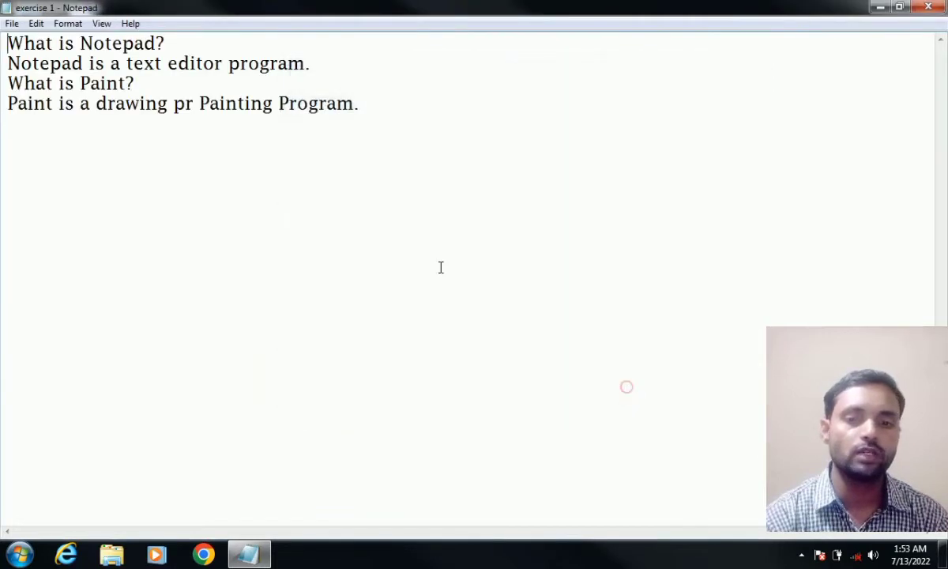
- Use Save As to store another copy named 'Lab 2'
click(207, 153)
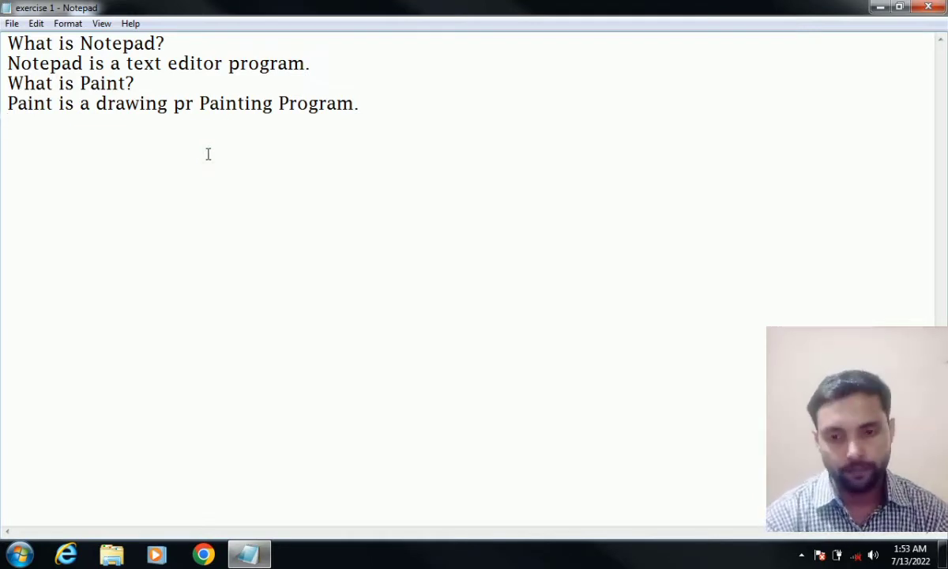
click(11, 24)
click(38, 92)
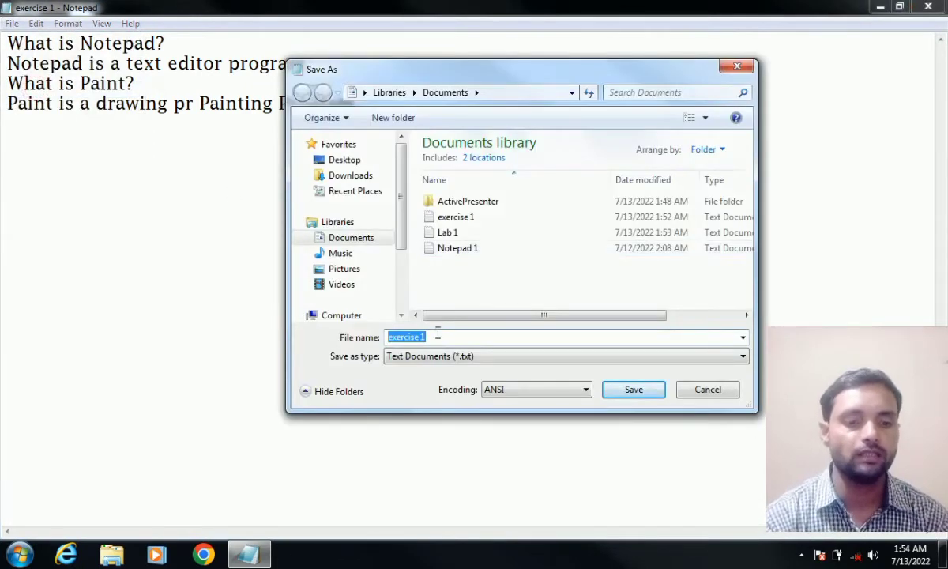
key(BackSpace)
text(Lab )
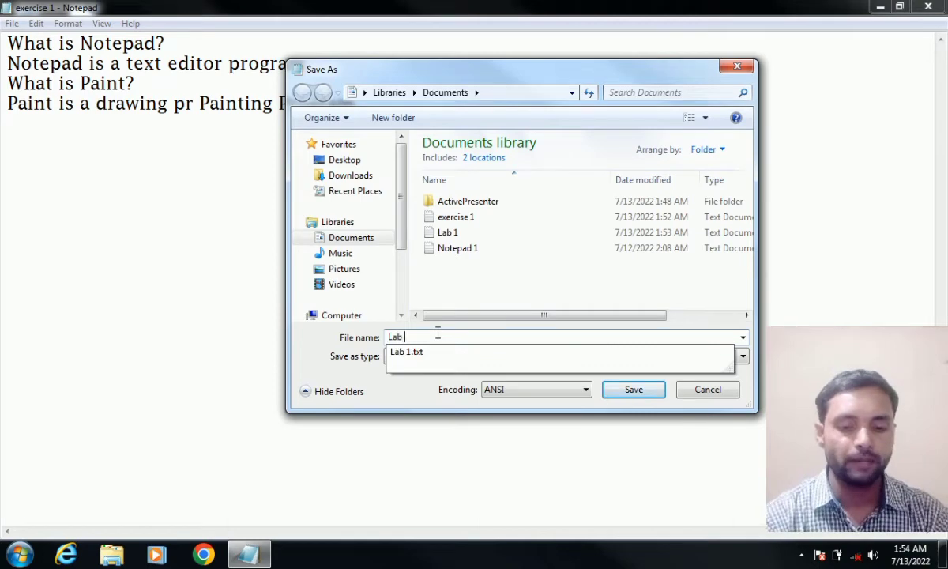
text(2)
click(639, 391)
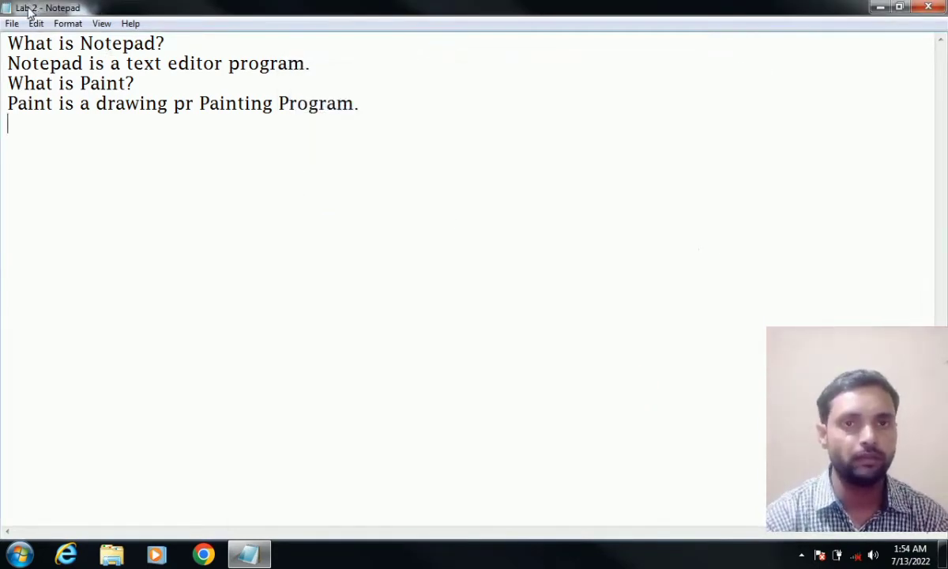
- Select and deselect the four lines, then start a new blank document
drag(9, 40, 163, 129)
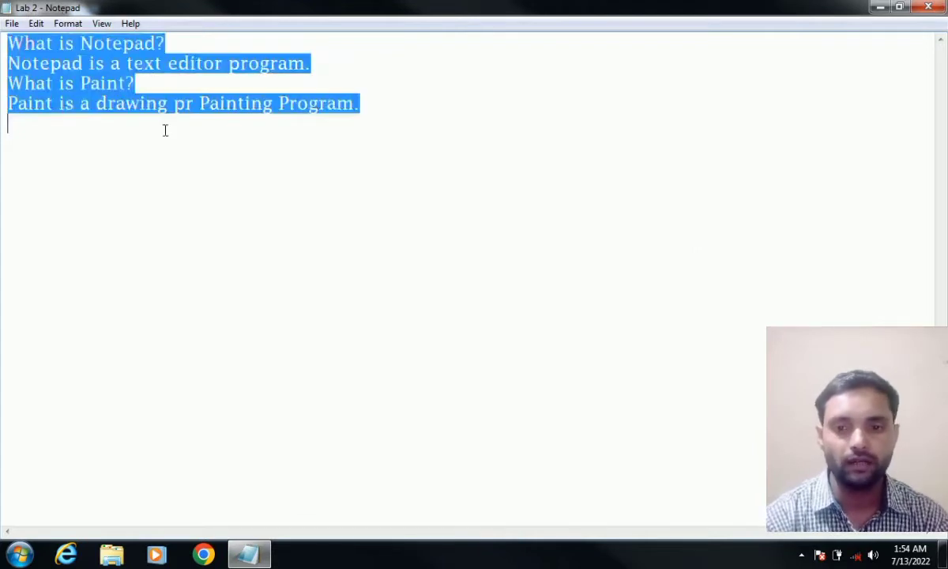
click(163, 129)
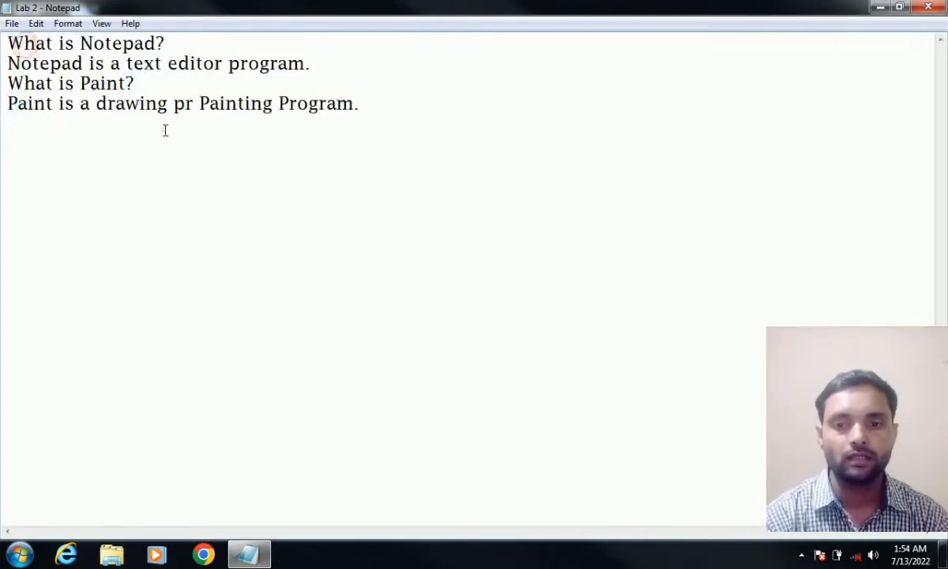
click(11, 23)
click(10, 38)
- Reopen 'exercise 1' from Documents, passing over Lab 1 and Lab 2
click(11, 24)
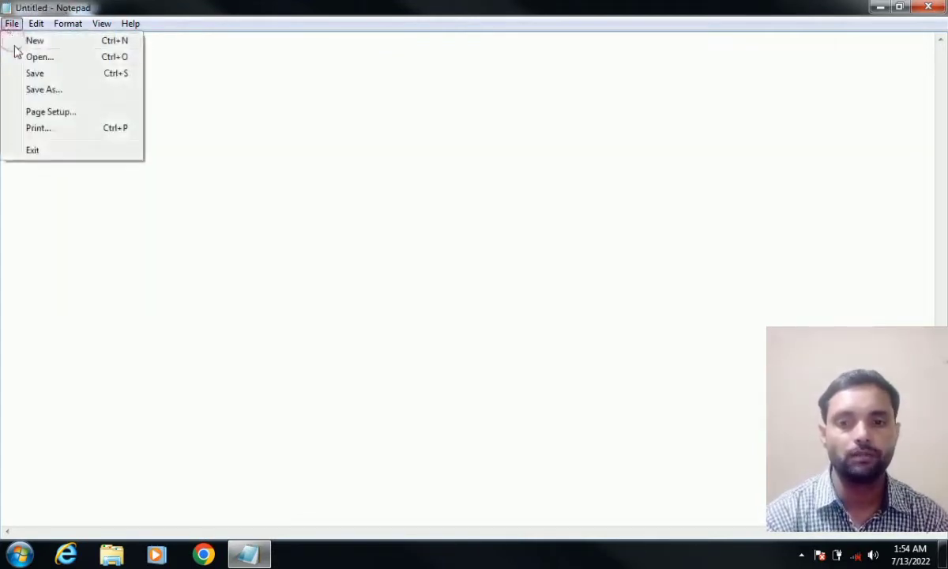
click(20, 57)
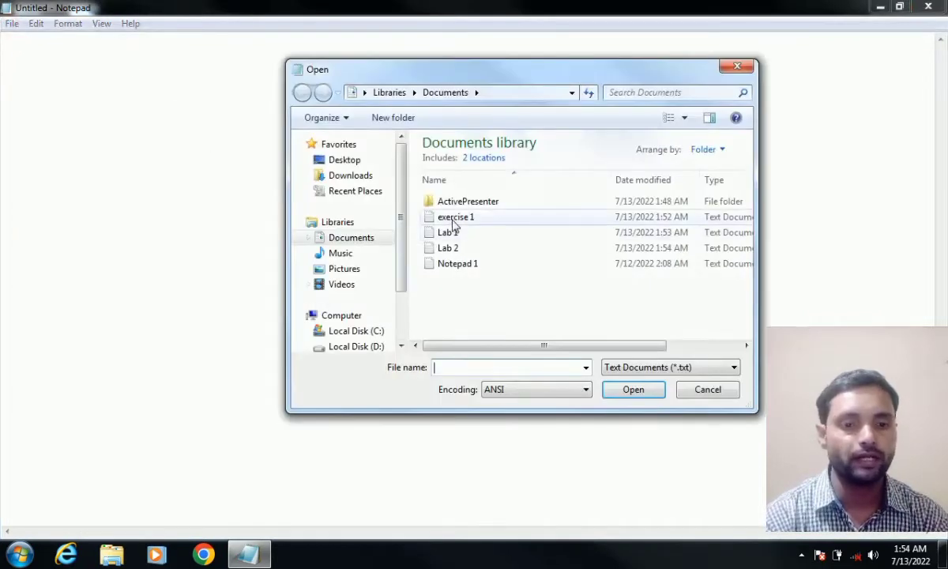
click(454, 221)
click(449, 234)
click(450, 248)
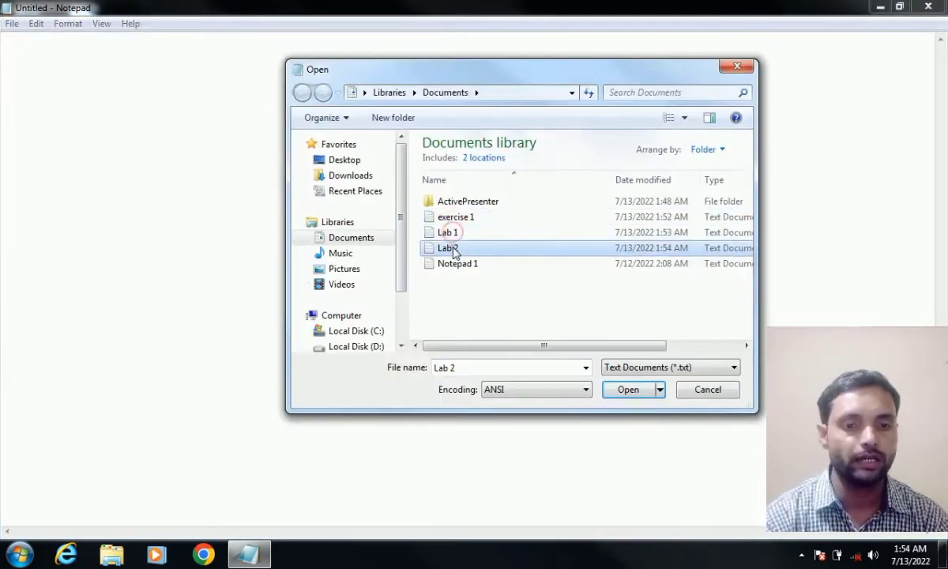
click(453, 218)
click(451, 232)
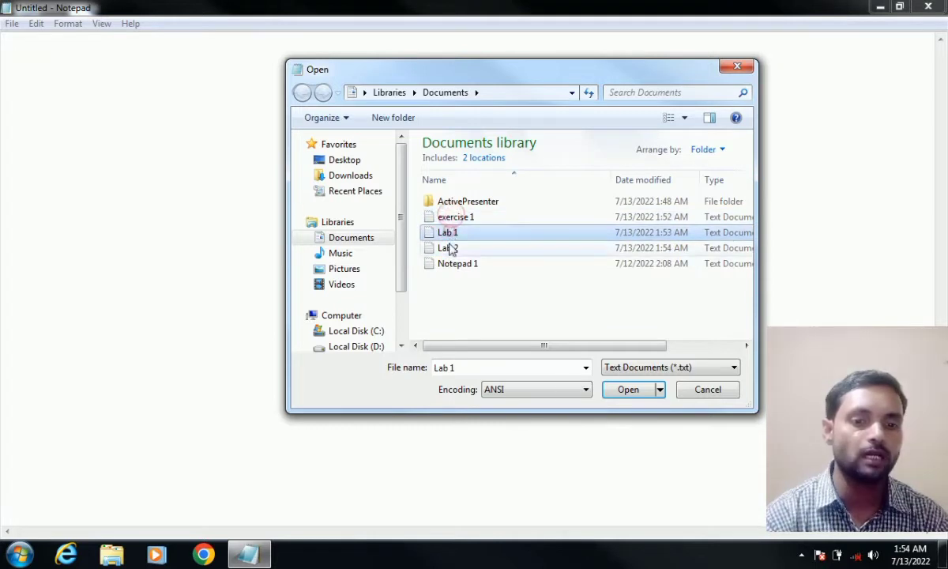
click(450, 248)
click(454, 218)
click(626, 389)
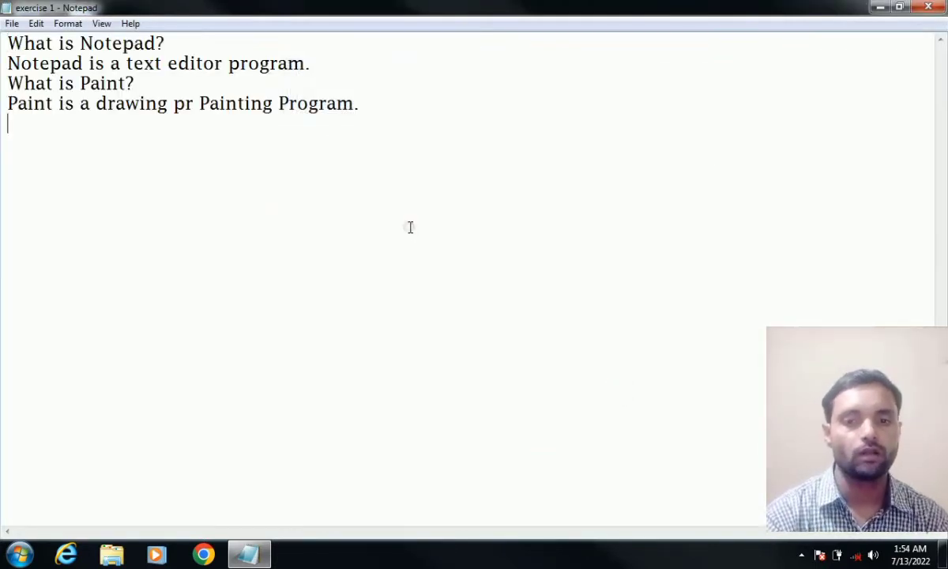
- Replace 'pr' with 'or' so line four reads 'Paint is a drawing or Painting Program.'
click(12, 23)
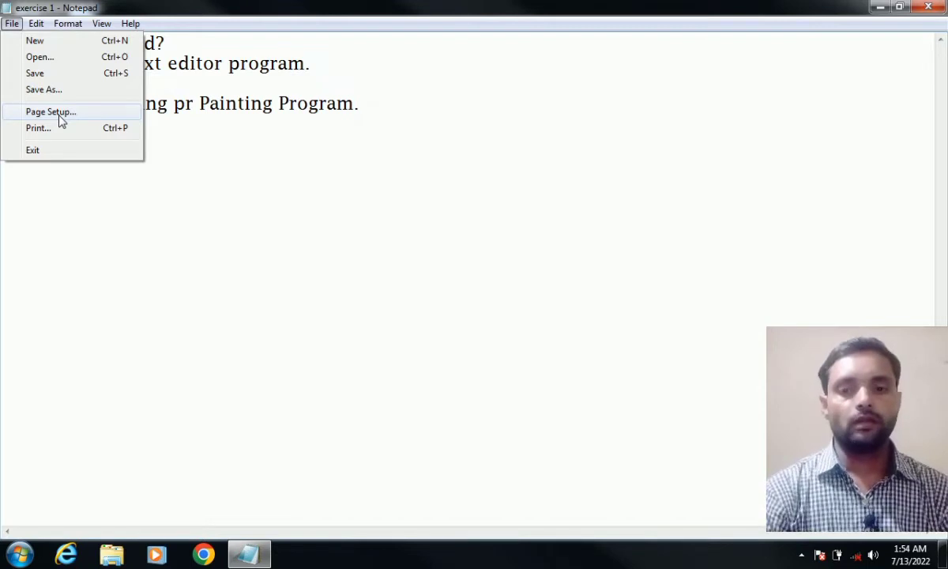
click(213, 188)
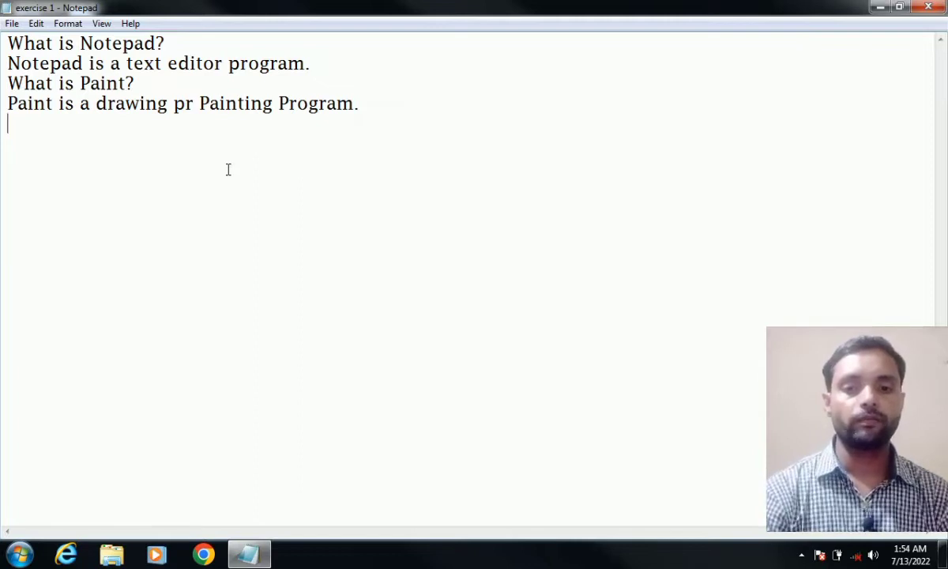
drag(192, 103, 173, 104)
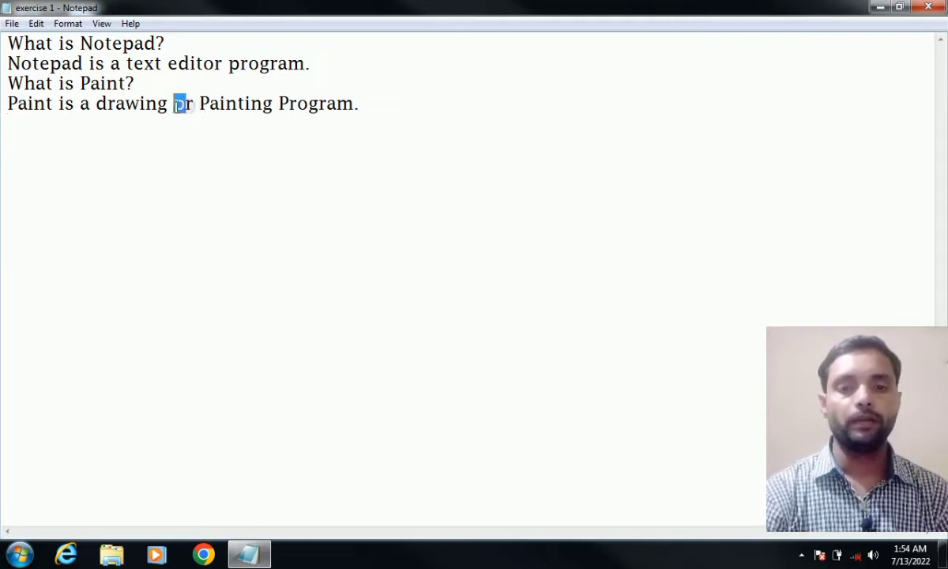
text(or)
click(174, 117)
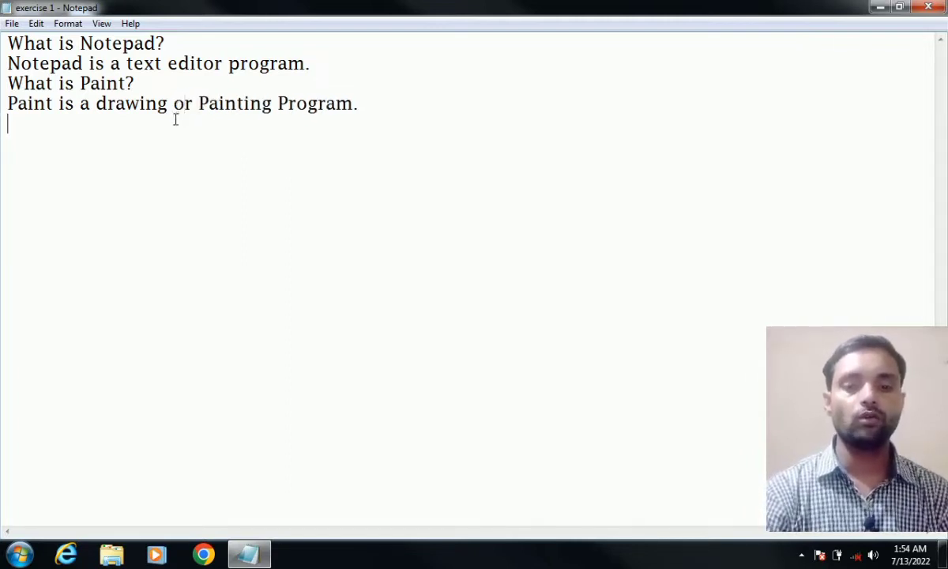
click(11, 26)
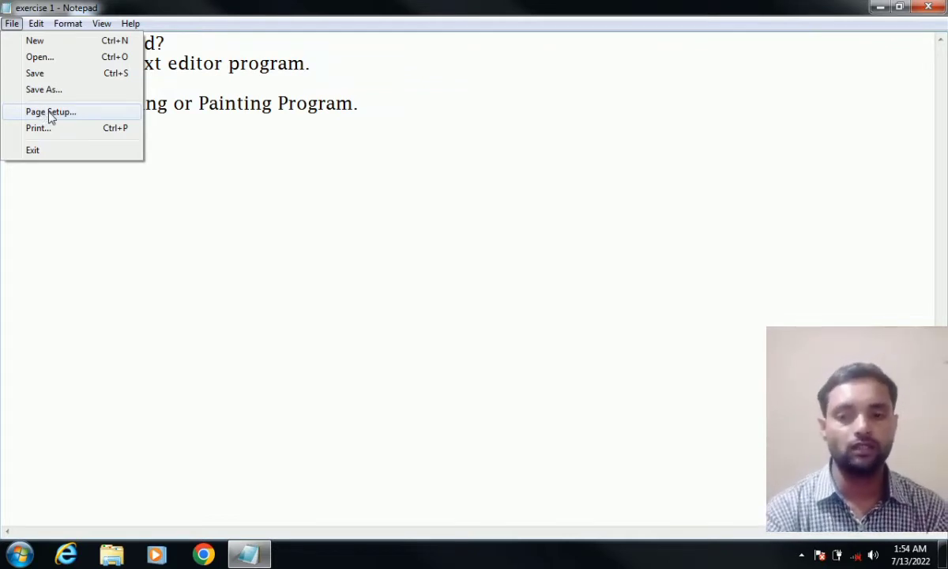
- Open Page Setup for exercise 1 and move the dialog so the text stays visible
click(50, 113)
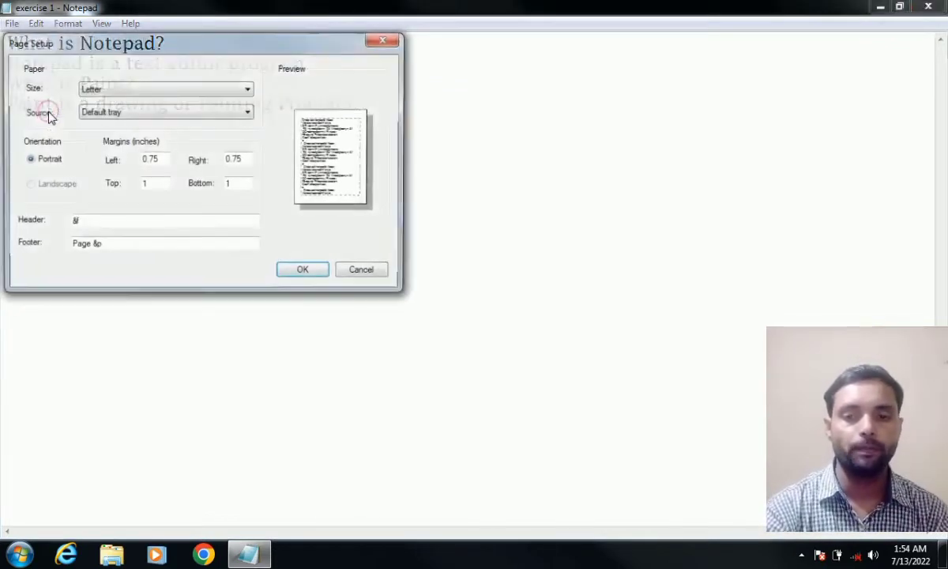
drag(49, 41, 459, 110)
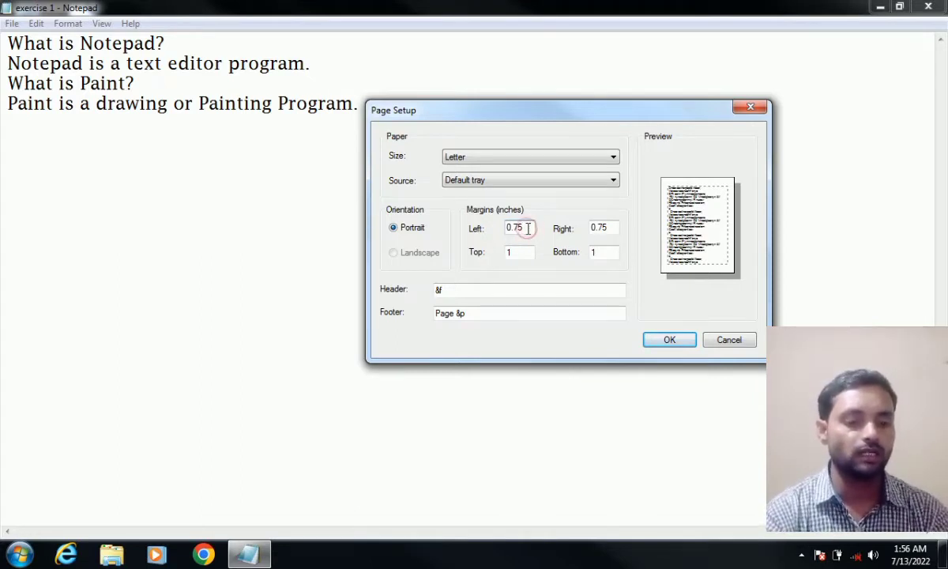
- Enter 0.5 for the left, right and top margins, leaving the bottom margin at 1
key(BackSpace)
key(BackSpace)
key(BackSpace)
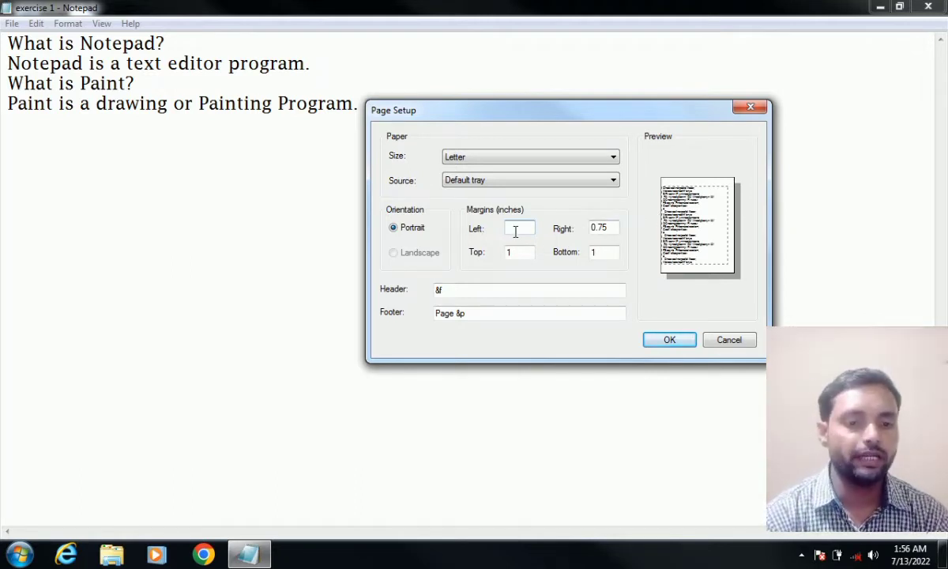
text(1)
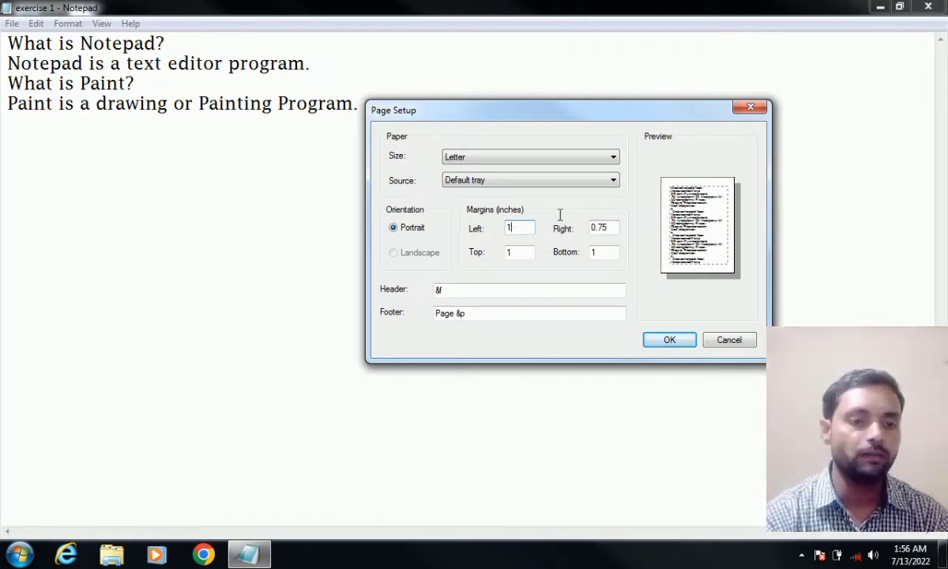
key(BackSpace)
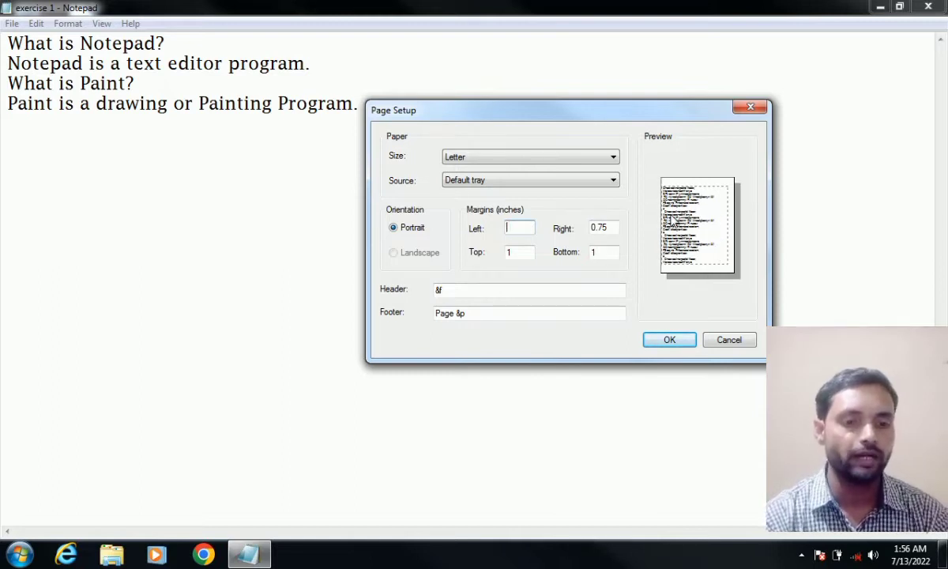
text(2)
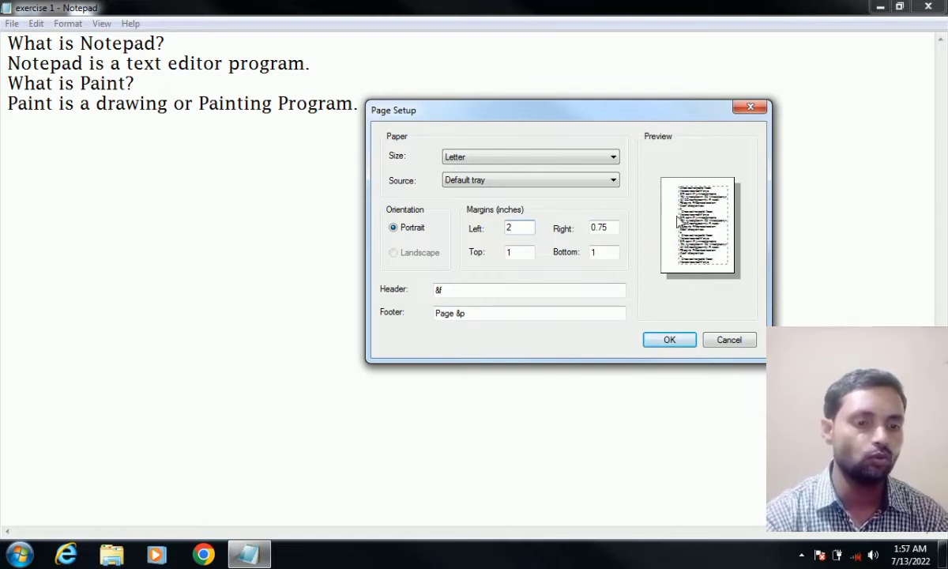
key(BackSpace)
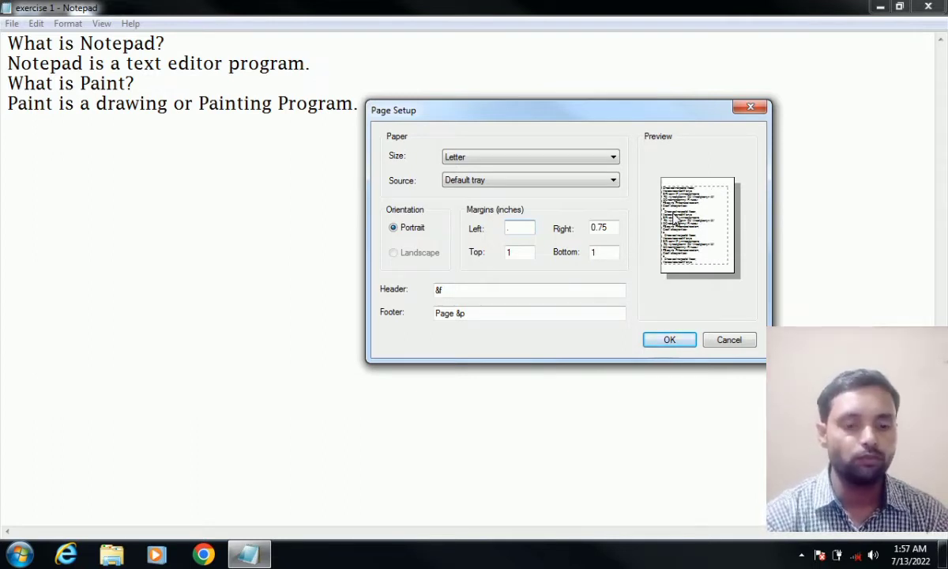
text(.5)
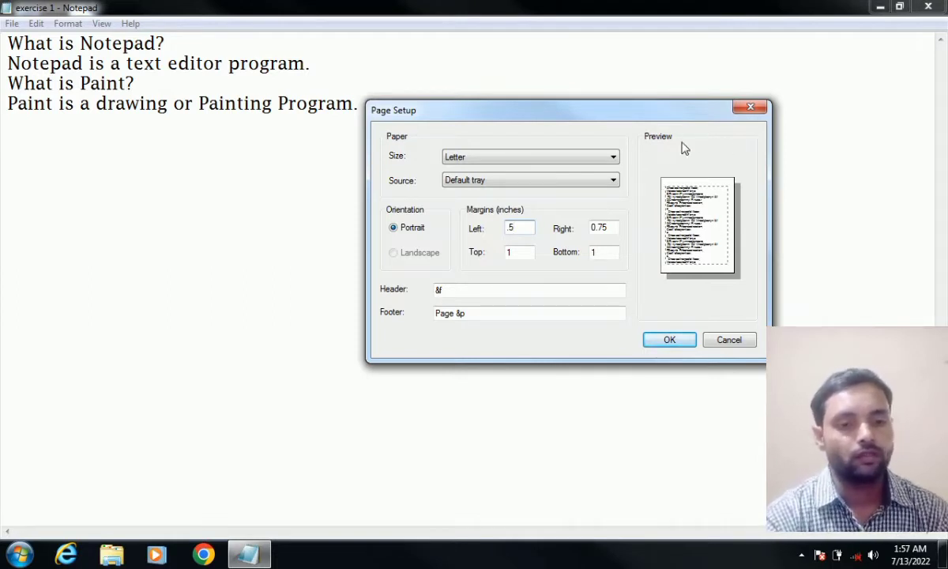
click(608, 228)
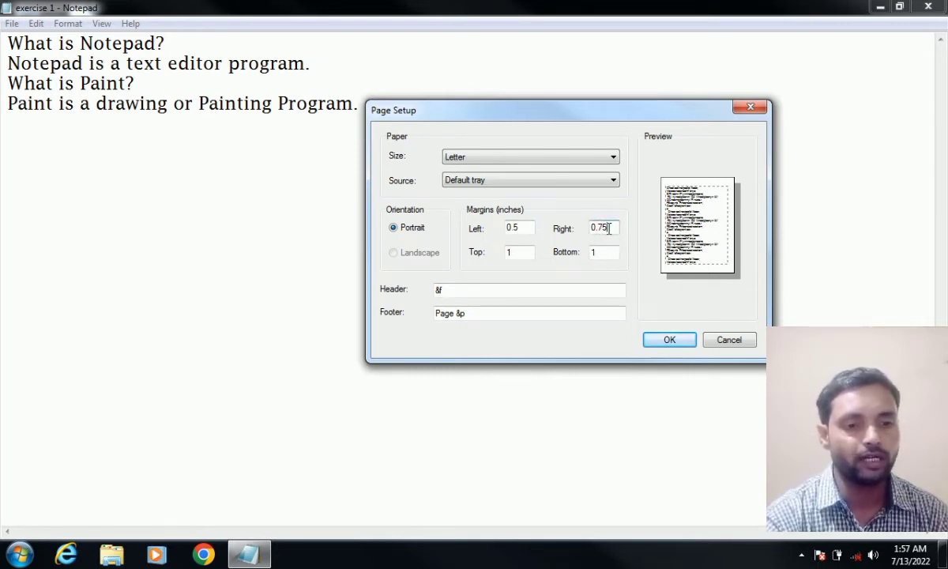
click(609, 228)
key(BackSpace)
key(BackSpace)
key(BackSpace)
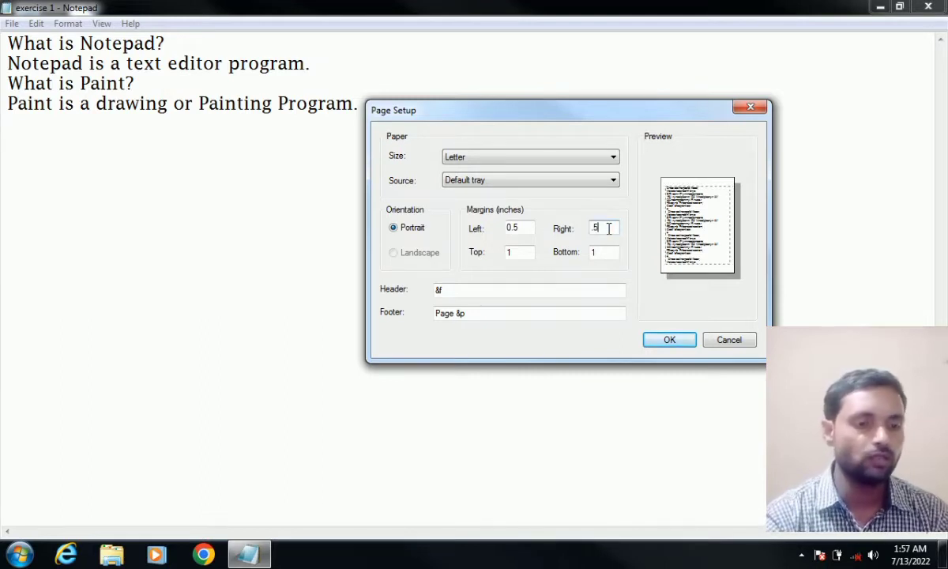
click(520, 252)
key(BackSpace)
text(.5)
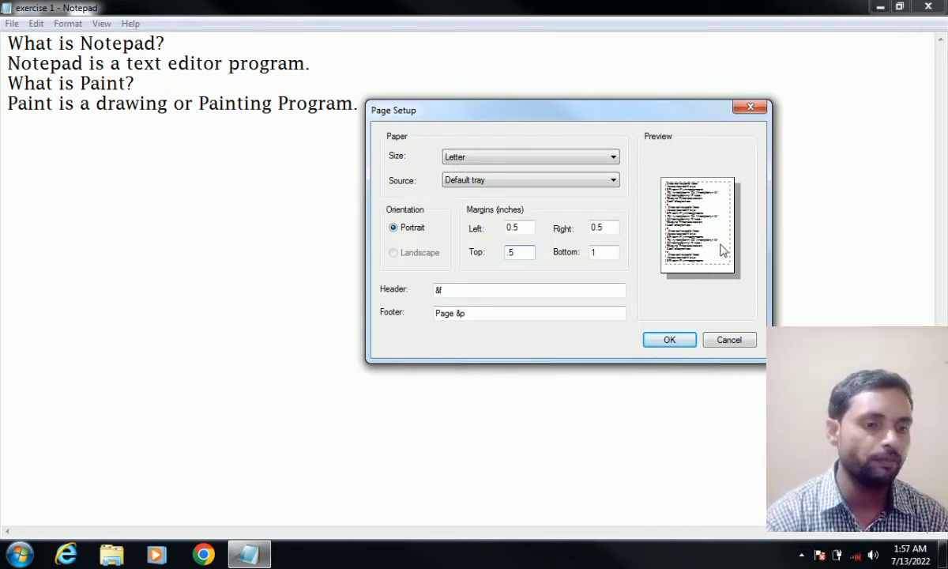
- Keep Portrait orientation (Landscape stays greyed out), then select the existing 'Page &p' footer text
click(393, 228)
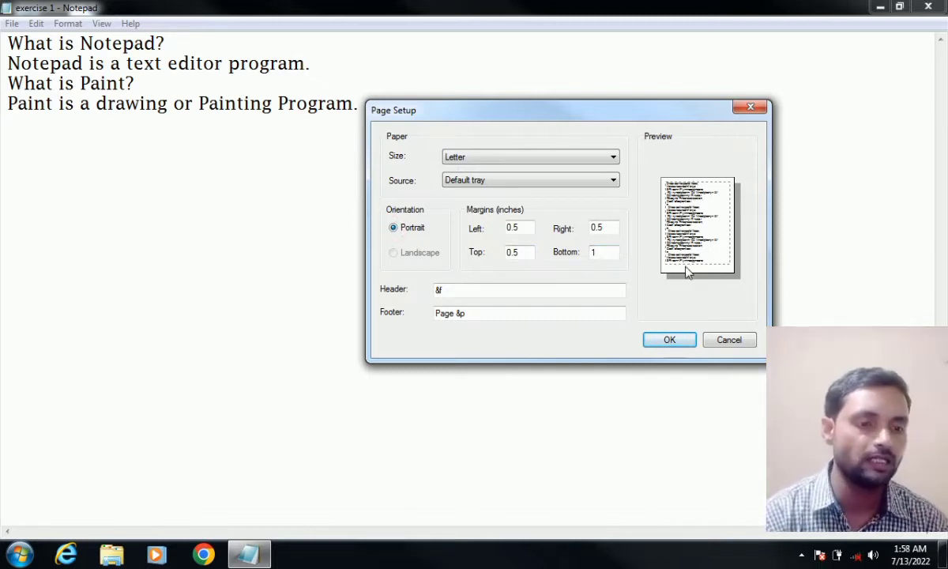
click(395, 254)
click(396, 253)
click(394, 252)
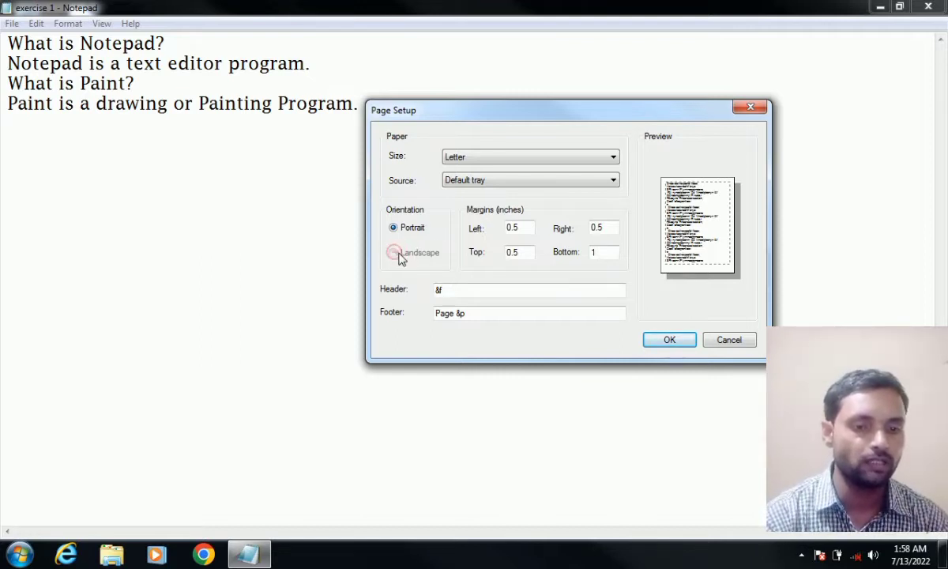
click(394, 251)
click(396, 253)
click(392, 252)
click(392, 251)
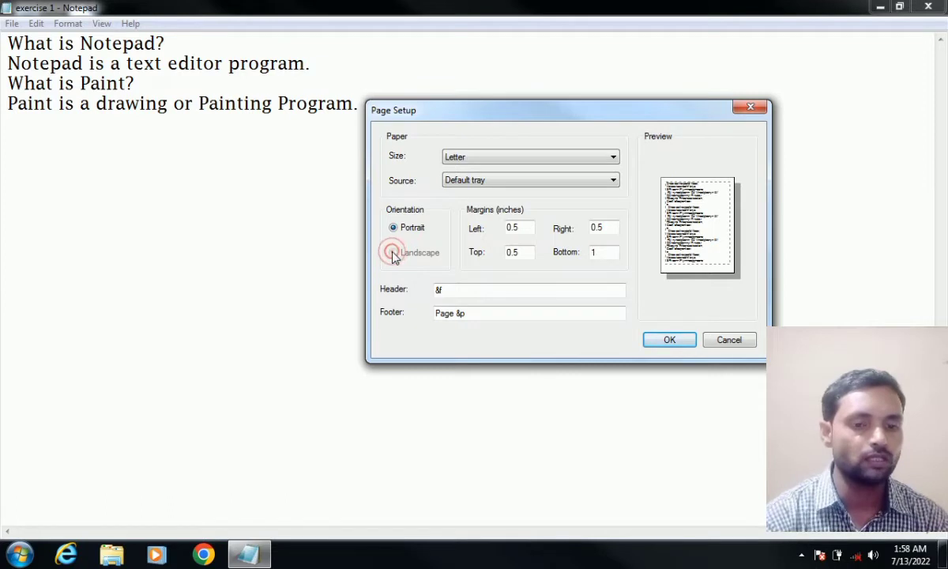
click(391, 251)
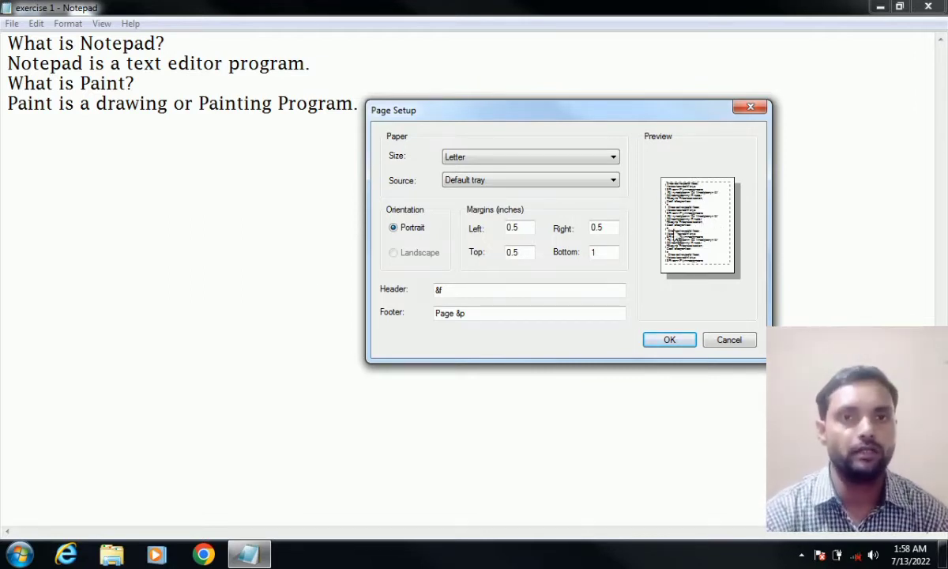
click(397, 253)
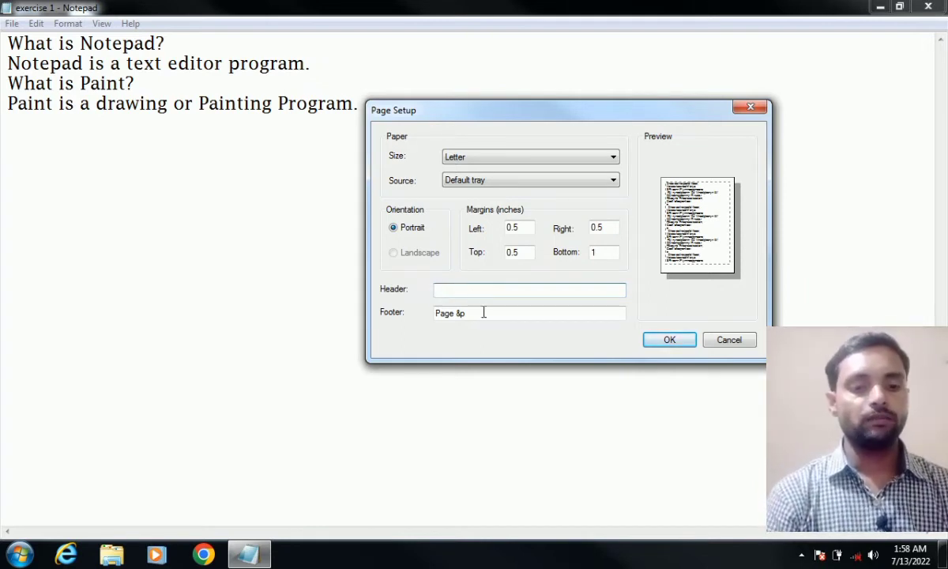
click(483, 313)
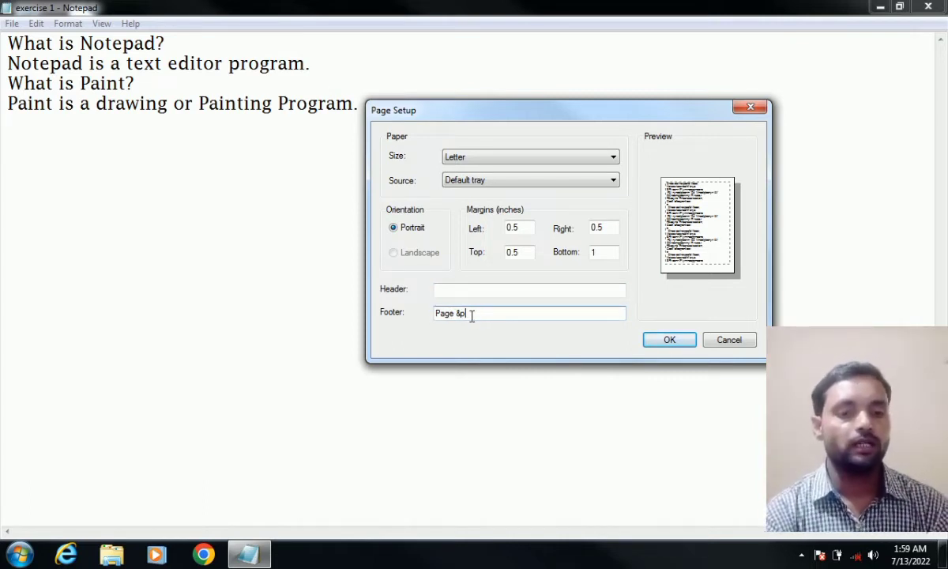
drag(476, 318, 410, 317)
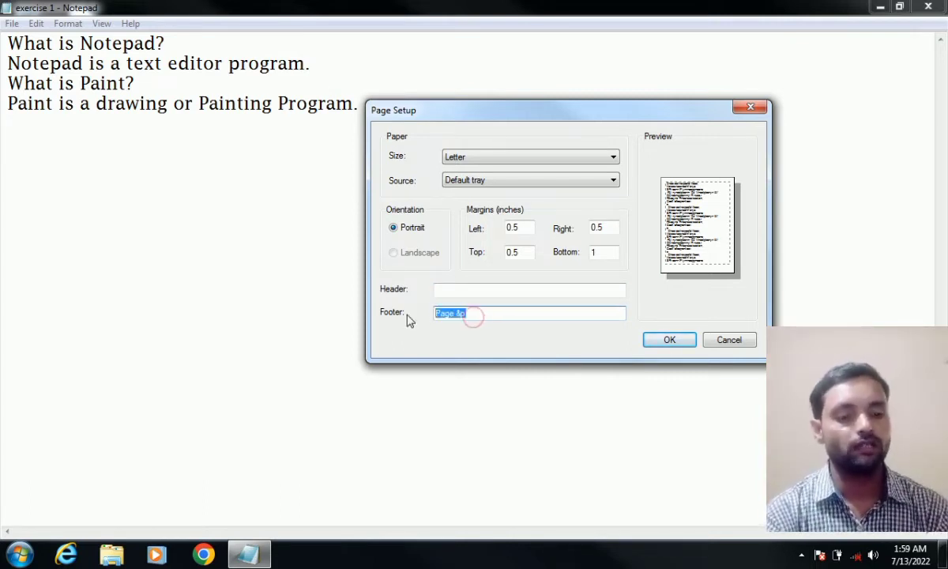
- Replace the 'Page &p' footer with 'Designed by- ABC Mob-' followed by the mobile number
key(BackSpace)
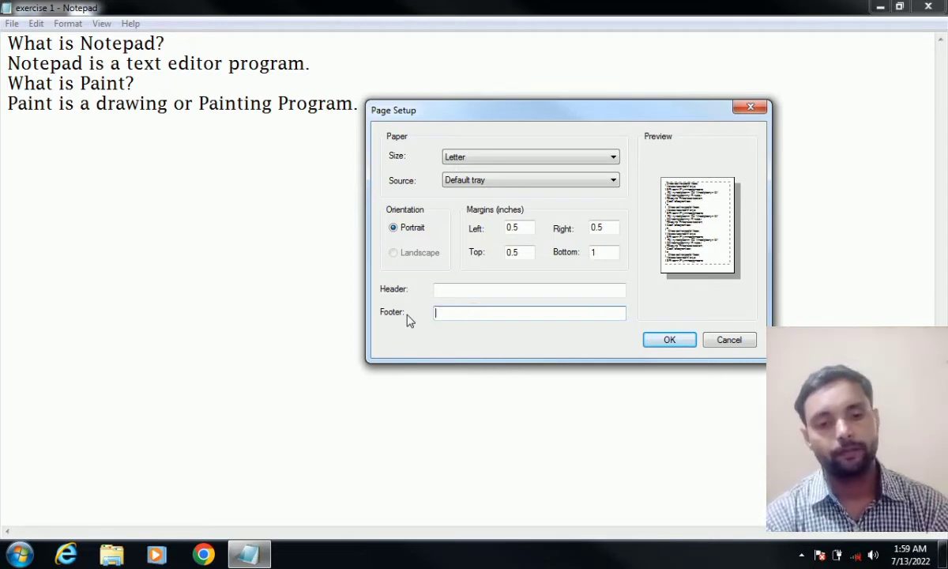
click(458, 289)
click(447, 314)
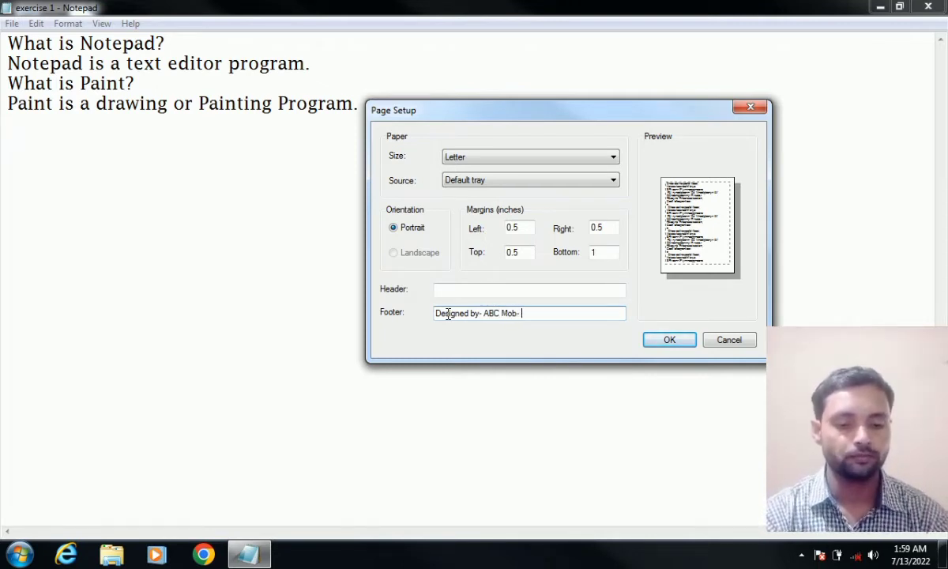
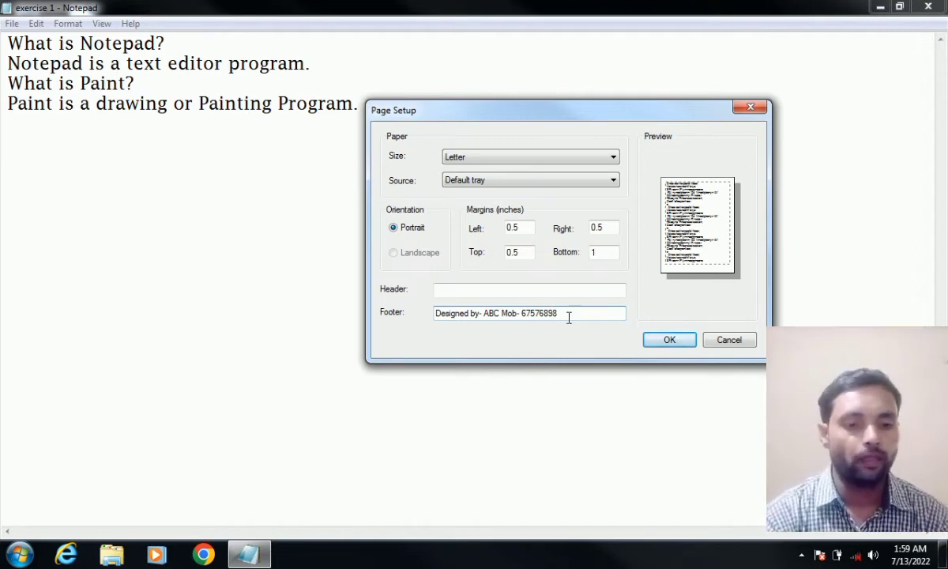
click(517, 291)
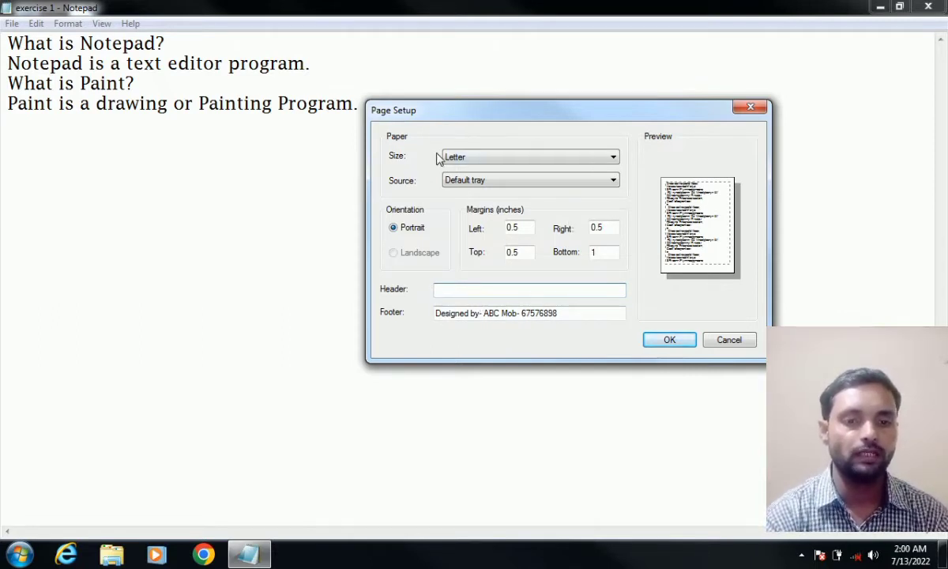
- Set the paper size to A4 after briefly choosing Custom Size
click(462, 156)
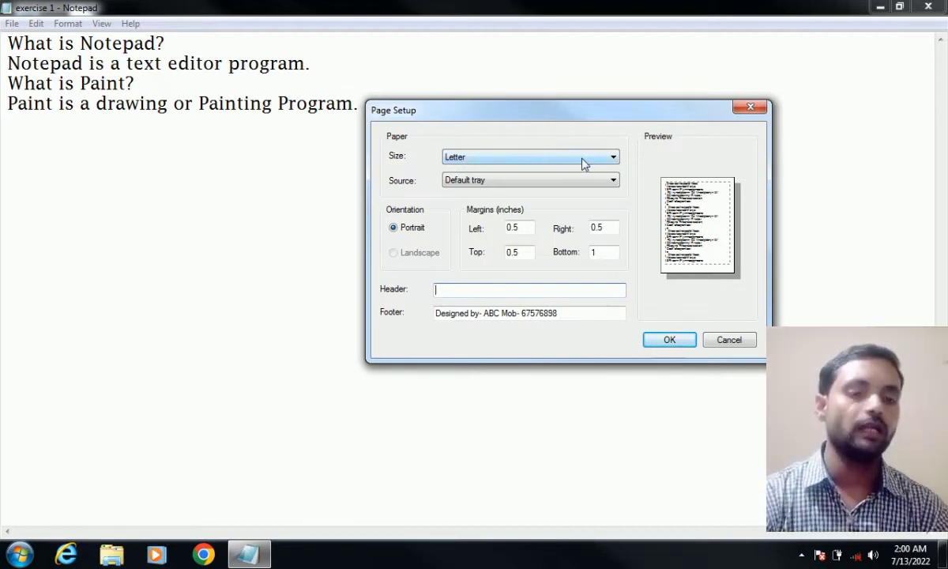
click(608, 160)
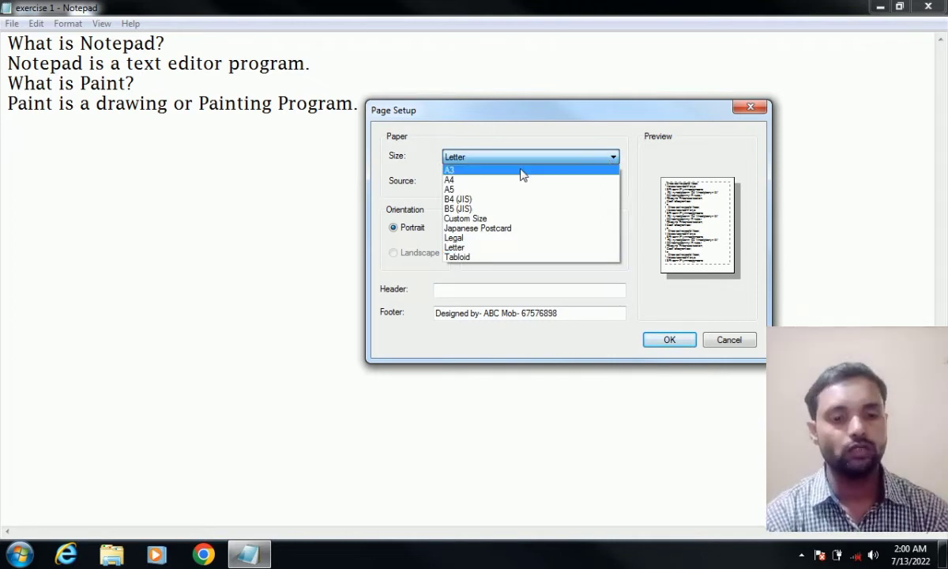
click(472, 218)
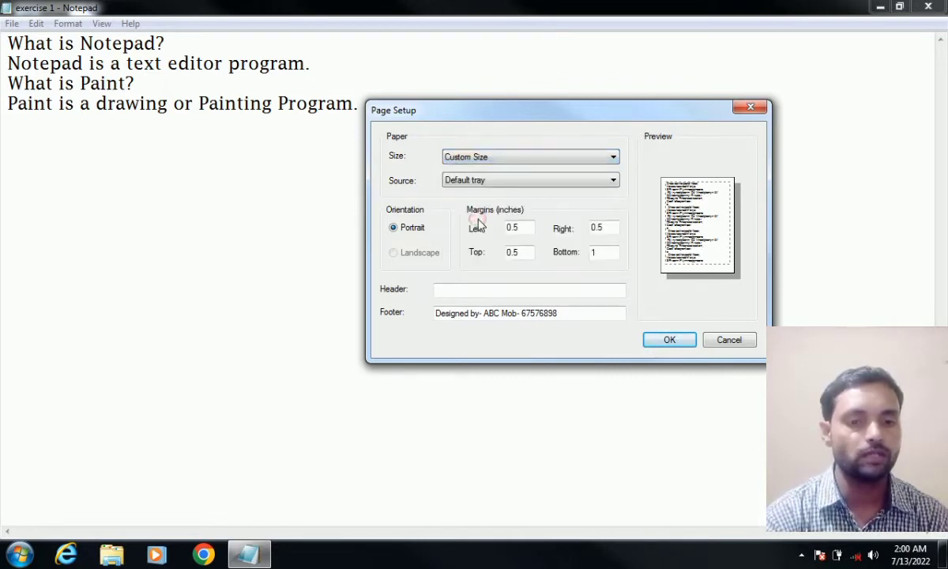
click(481, 156)
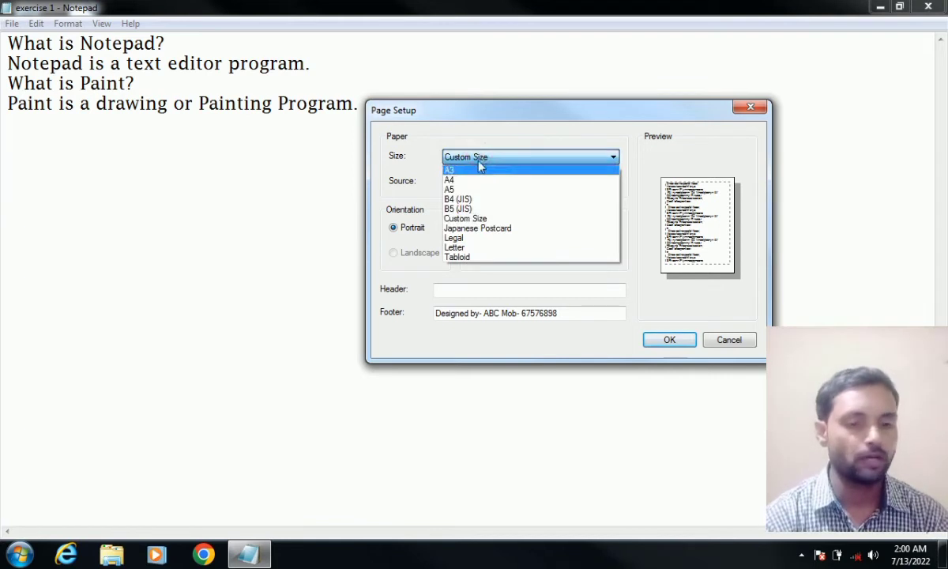
click(466, 180)
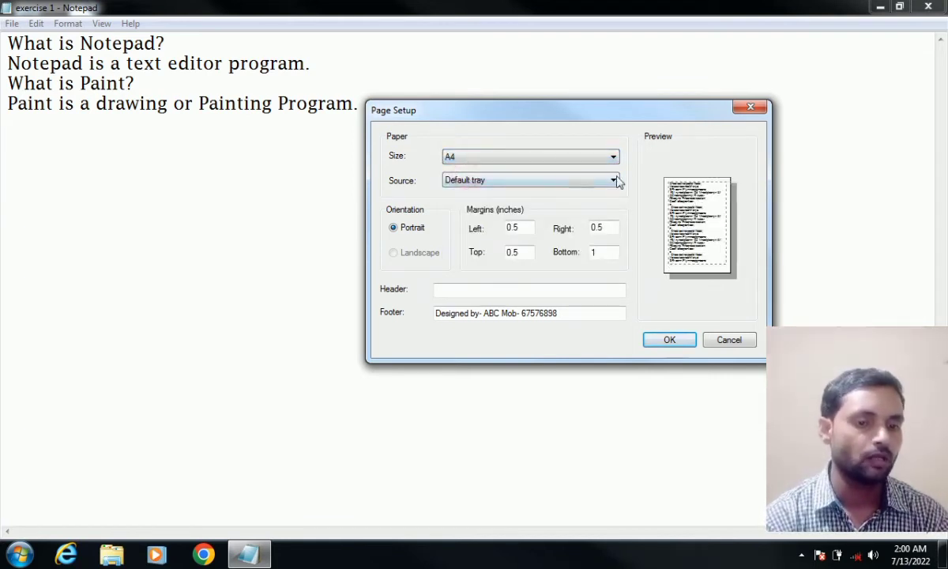
- Keep Default tray as the paper source and apply the page settings with OK
click(539, 179)
click(539, 181)
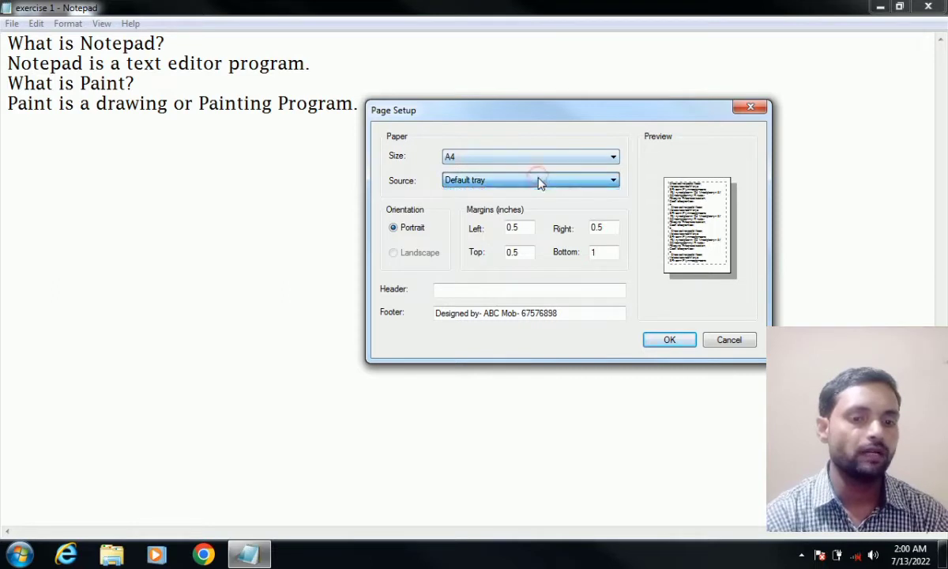
click(498, 184)
click(498, 184)
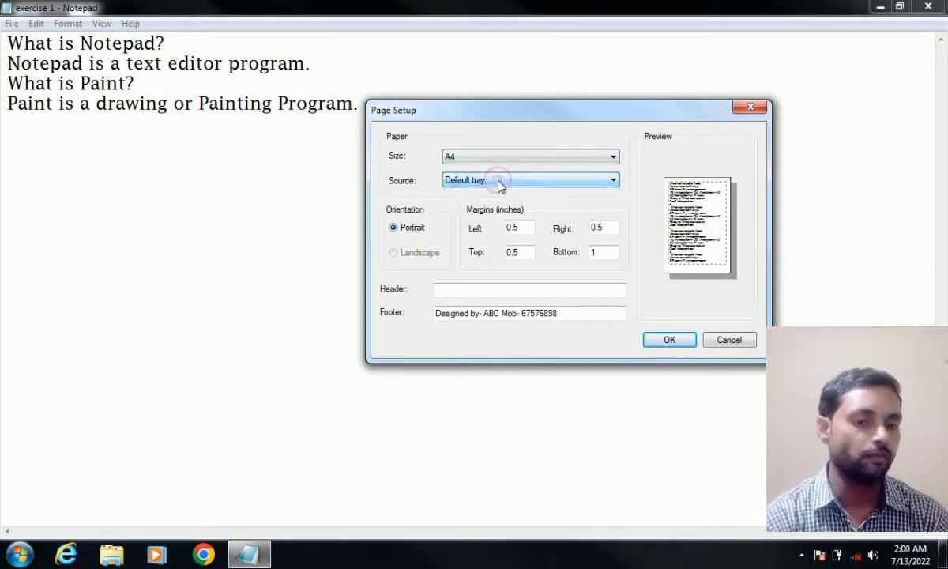
click(498, 184)
click(498, 183)
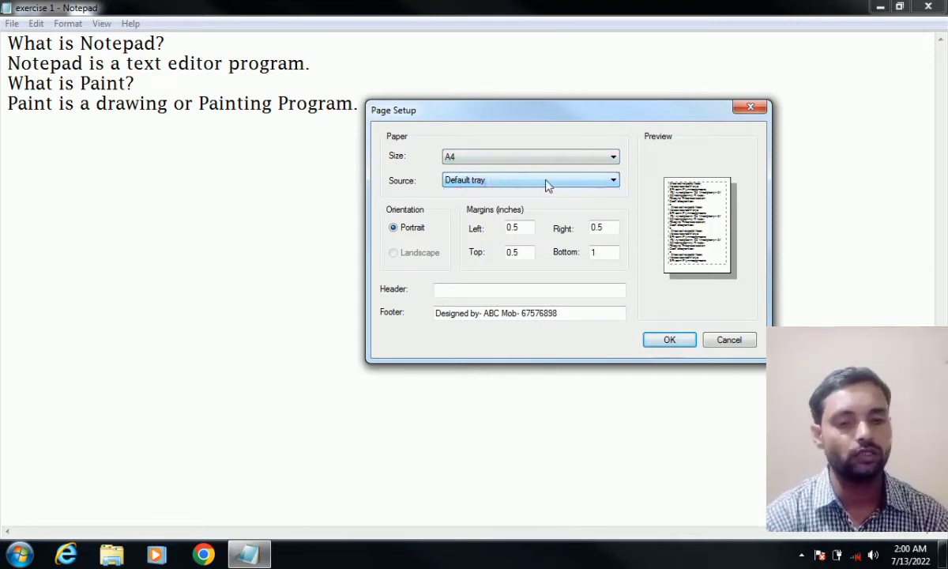
click(670, 340)
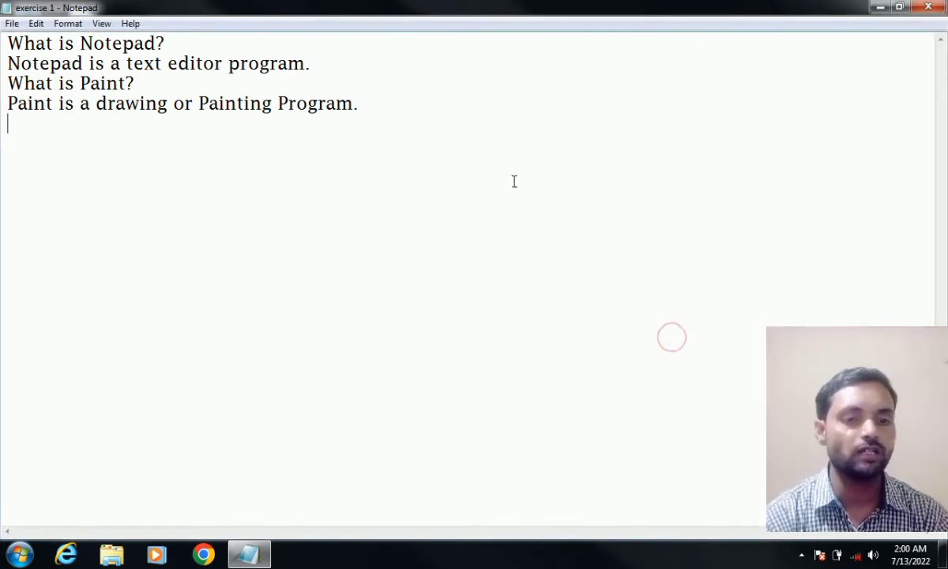
- Open the Print dialog from the File menu and move it to the screen centre
click(213, 52)
drag(213, 52, 228, 119)
click(252, 186)
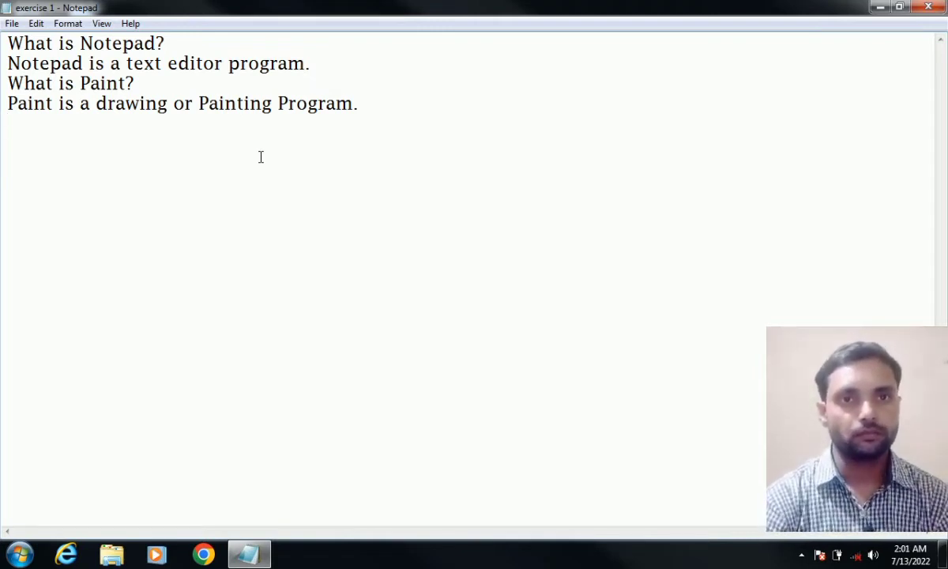
click(11, 24)
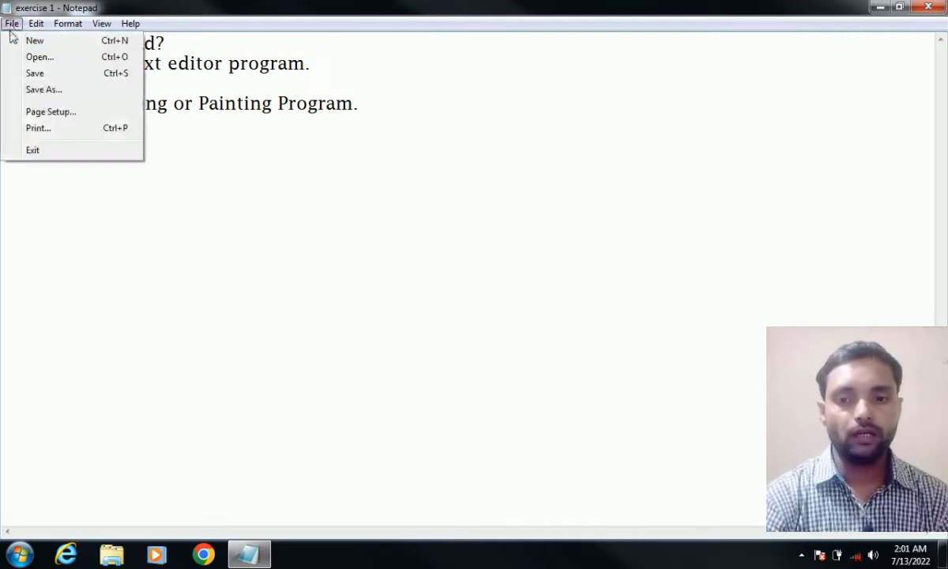
click(46, 132)
drag(209, 34, 504, 62)
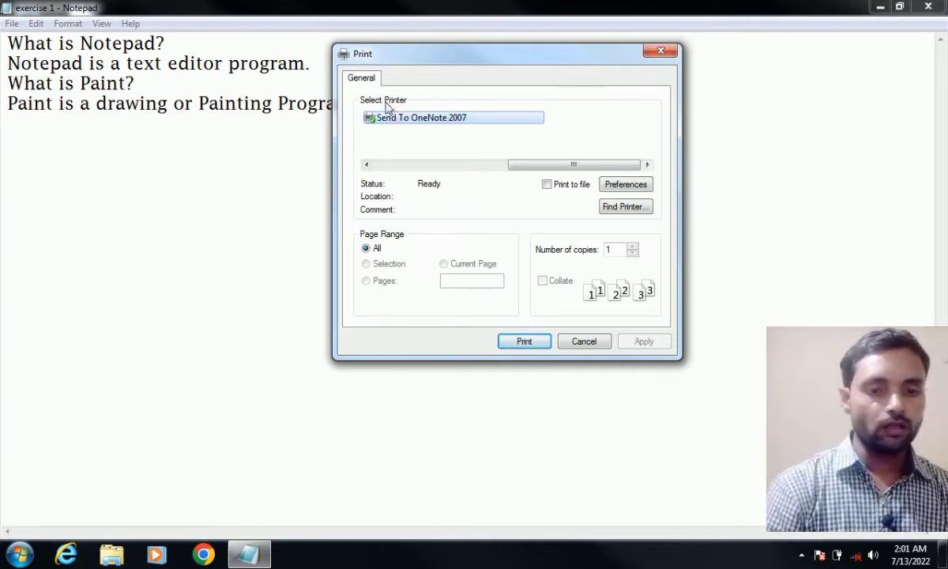
- Choose Microsoft XPS Document Writer as the printer
click(396, 165)
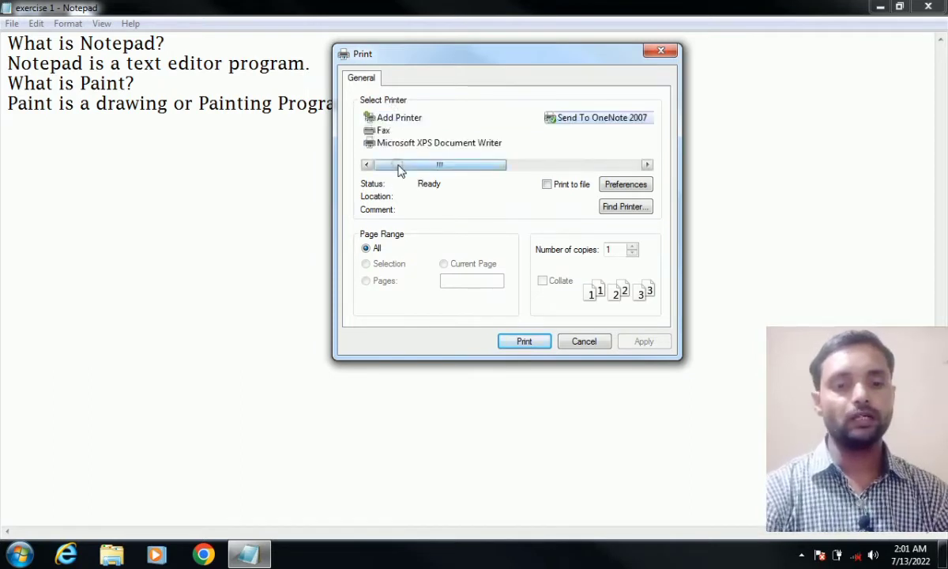
drag(397, 166, 365, 182)
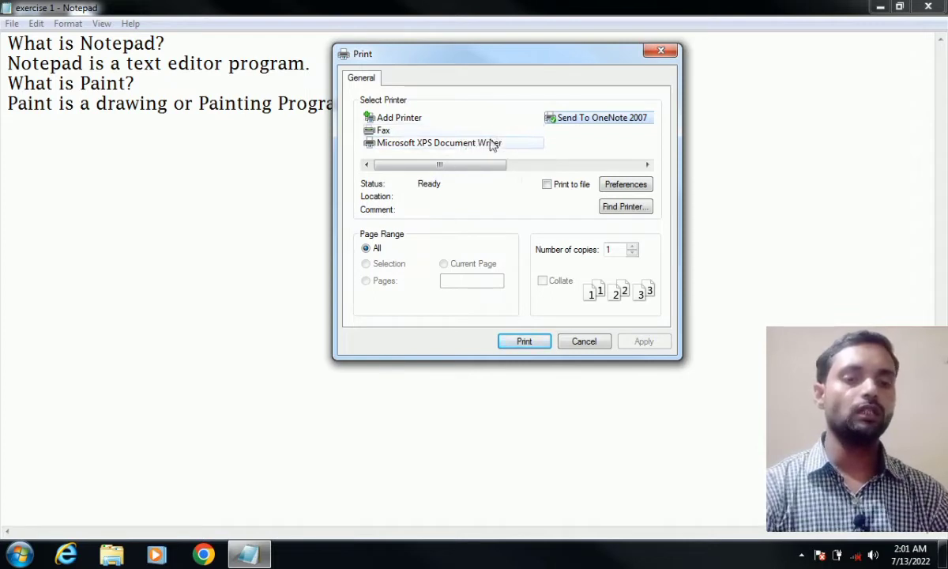
click(578, 118)
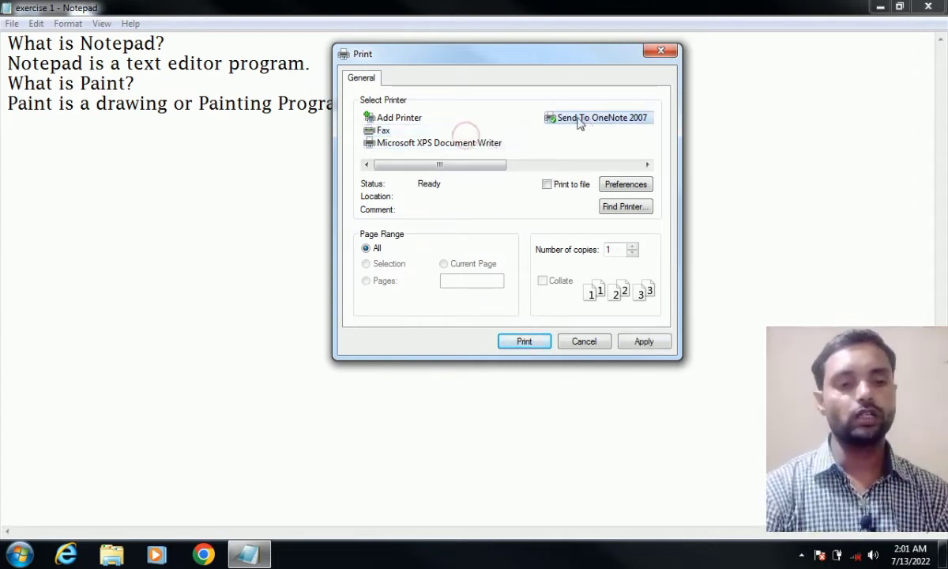
click(481, 143)
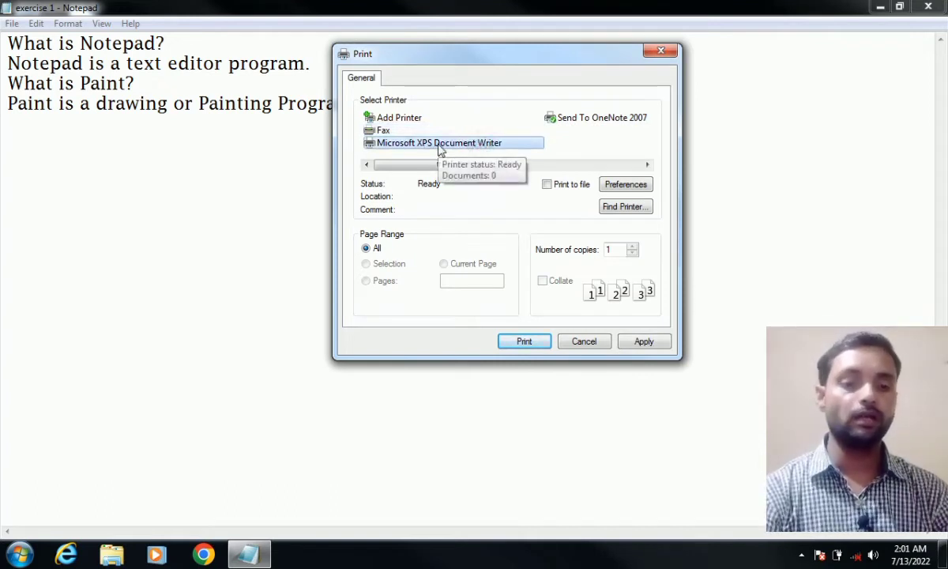
- Switch between Send To OneNote 2007 and Microsoft XPS Document Writer, ending on XPS Document Writer
click(567, 118)
click(421, 146)
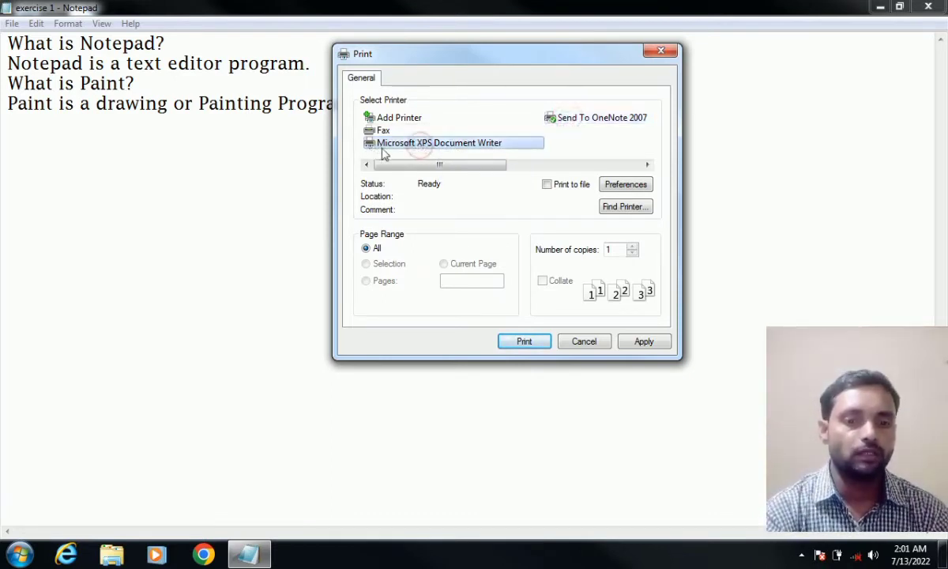
click(559, 124)
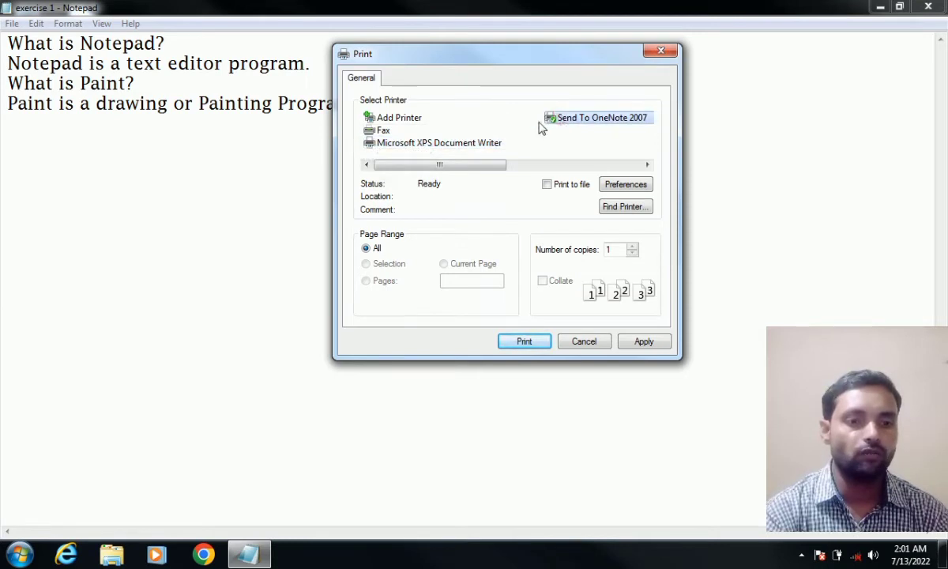
click(387, 146)
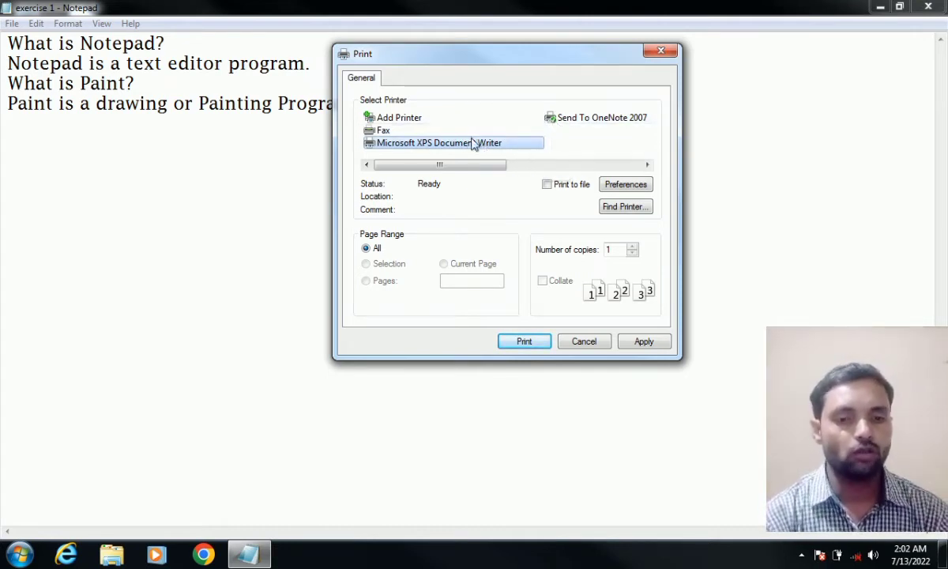
click(564, 120)
click(411, 145)
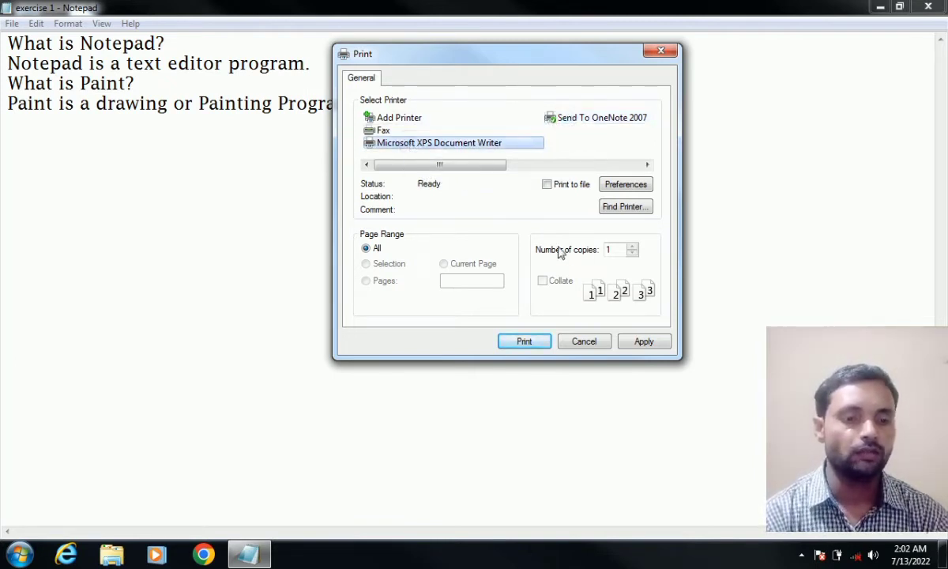
- Change the number of copies to 6, then cancel the Print dialog without printing
click(620, 251)
key(BackSpace)
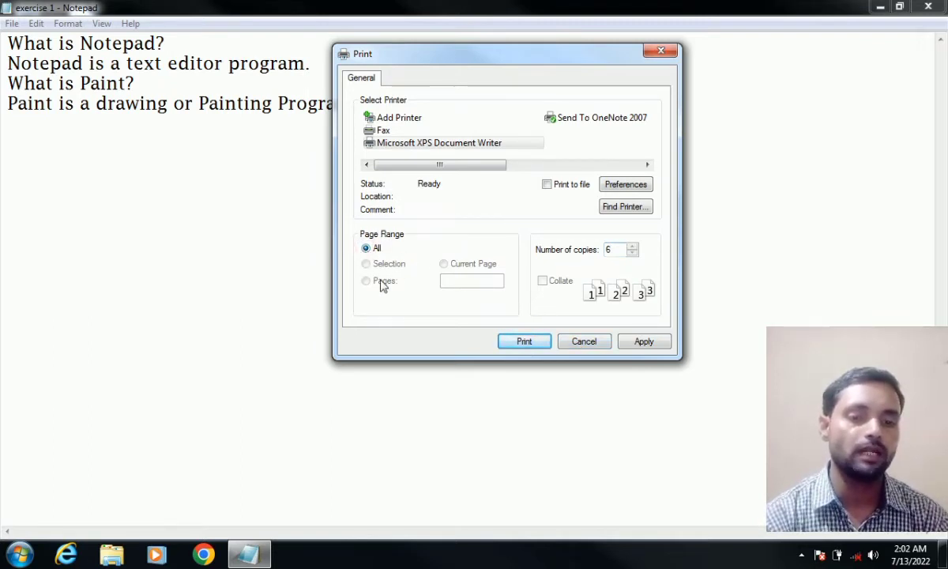
click(445, 281)
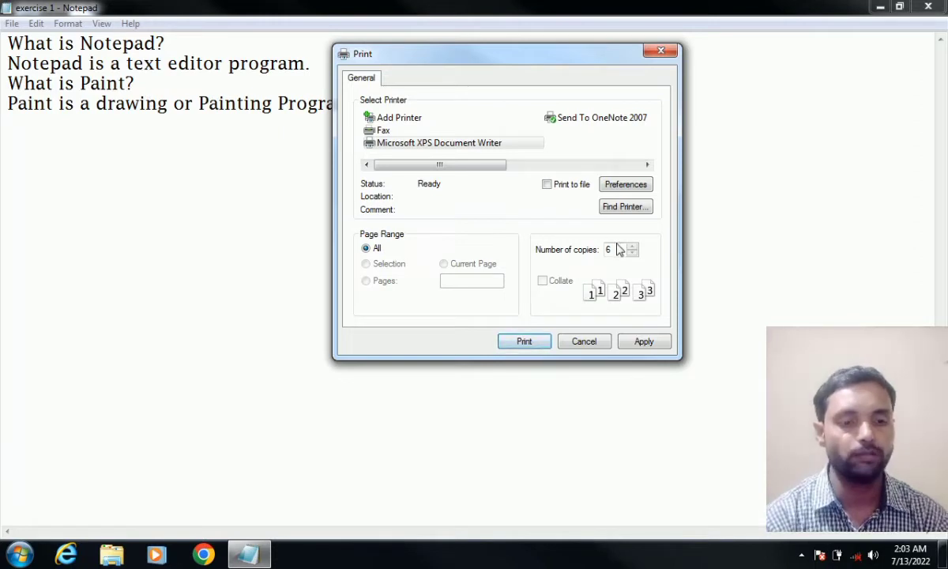
click(572, 345)
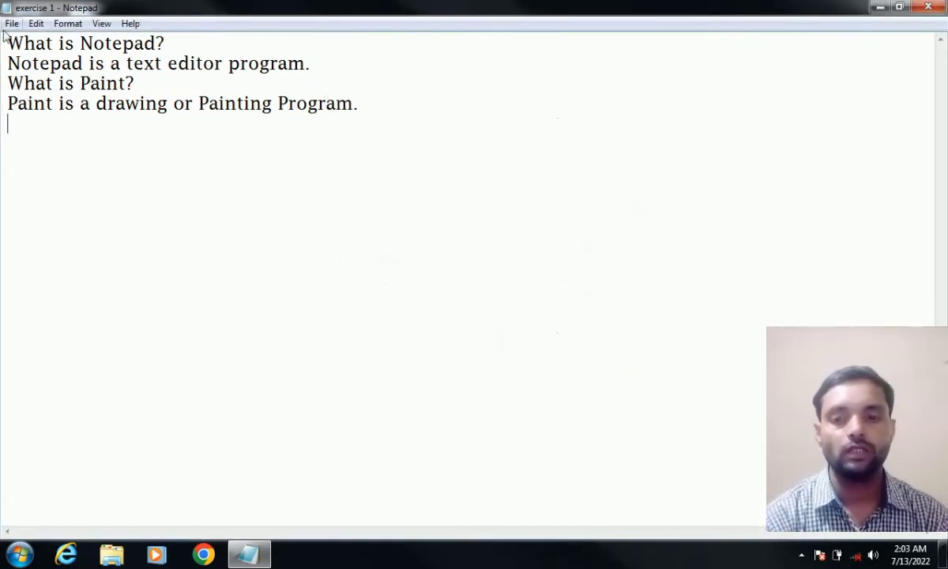
- Exit Notepad and choose Save when asked about changes to exercise 1
click(10, 24)
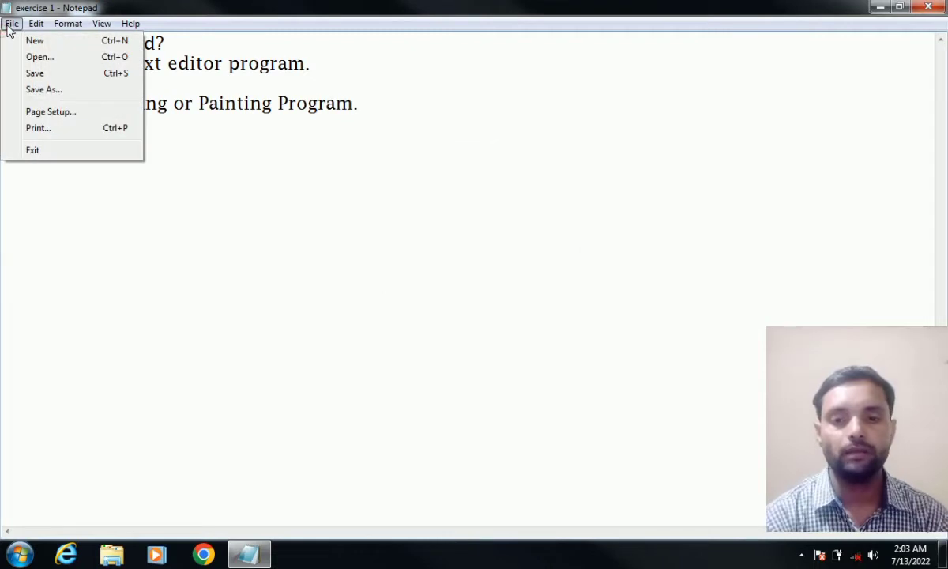
click(34, 150)
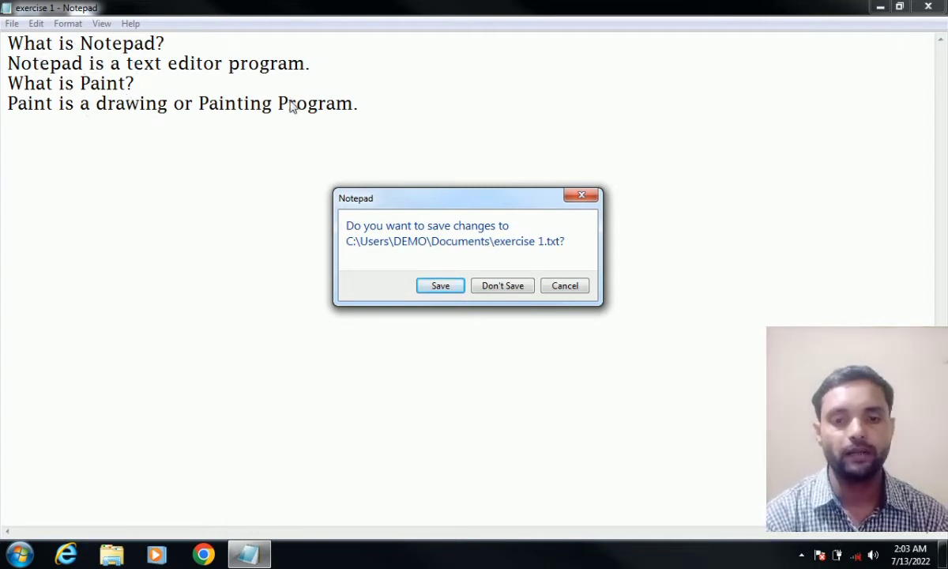
click(440, 289)
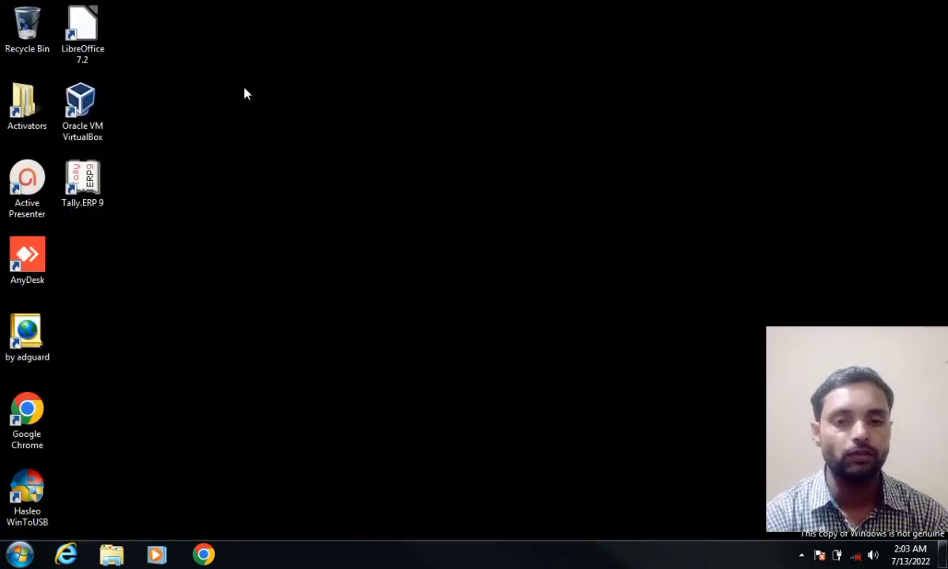
- Refresh the desktop twice from its right-click menu
right_click(363, 133)
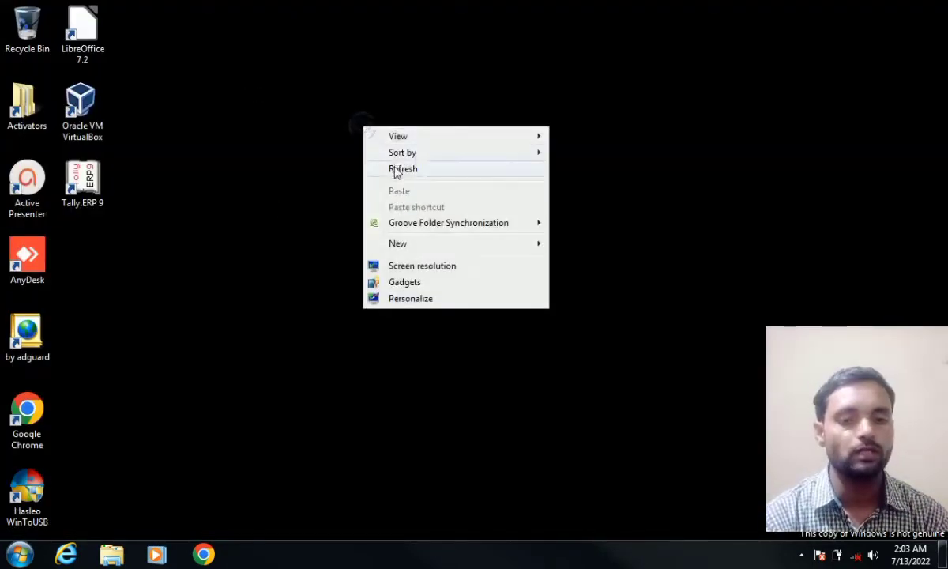
click(393, 168)
right_click(394, 167)
click(423, 212)
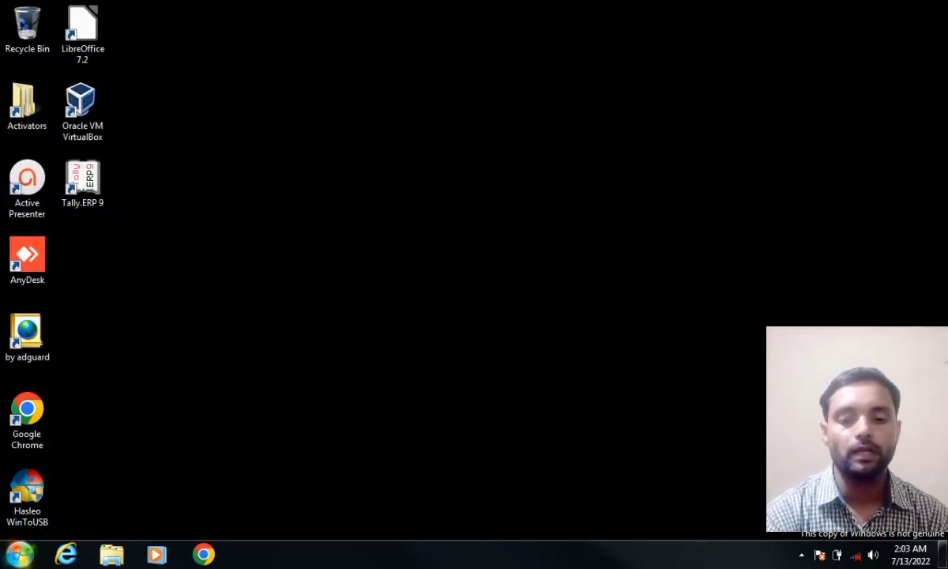
- Launch Notepad from the Start menu, maximize it, and look through the File and Edit menus
click(21, 553)
click(49, 433)
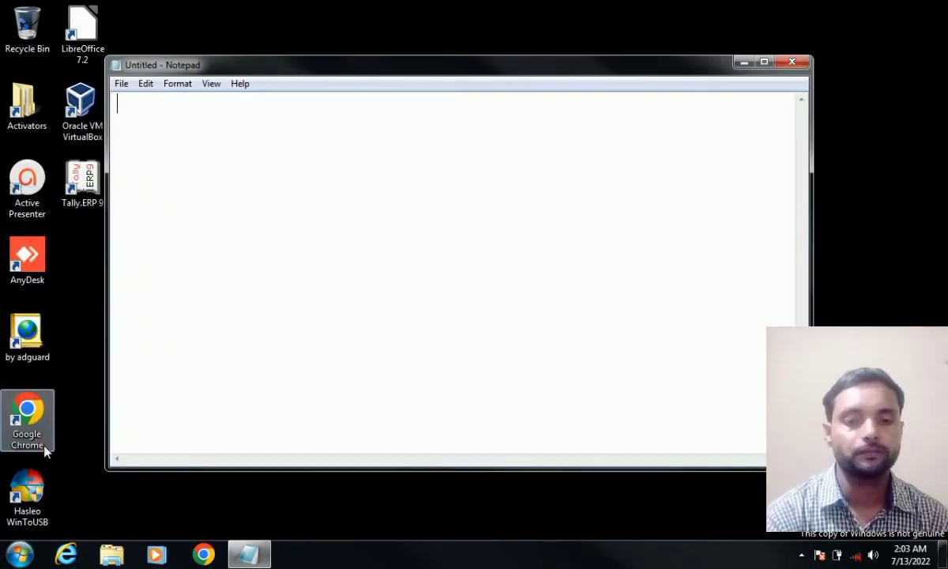
click(763, 61)
click(12, 24)
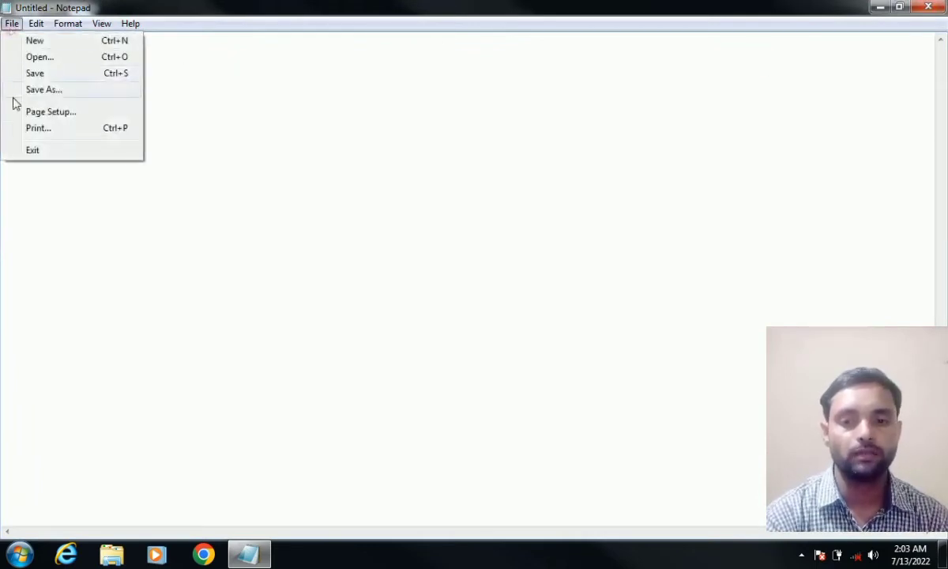
click(156, 150)
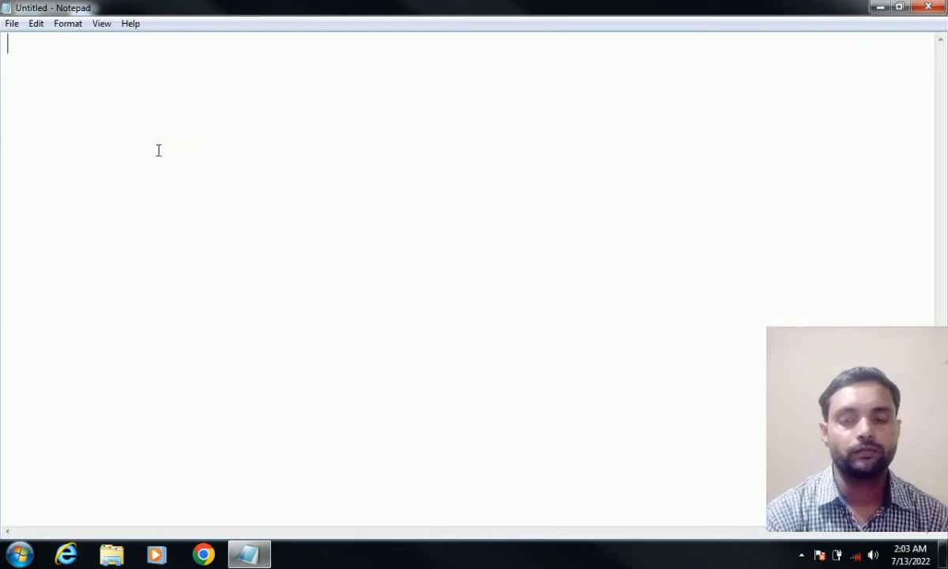
click(36, 24)
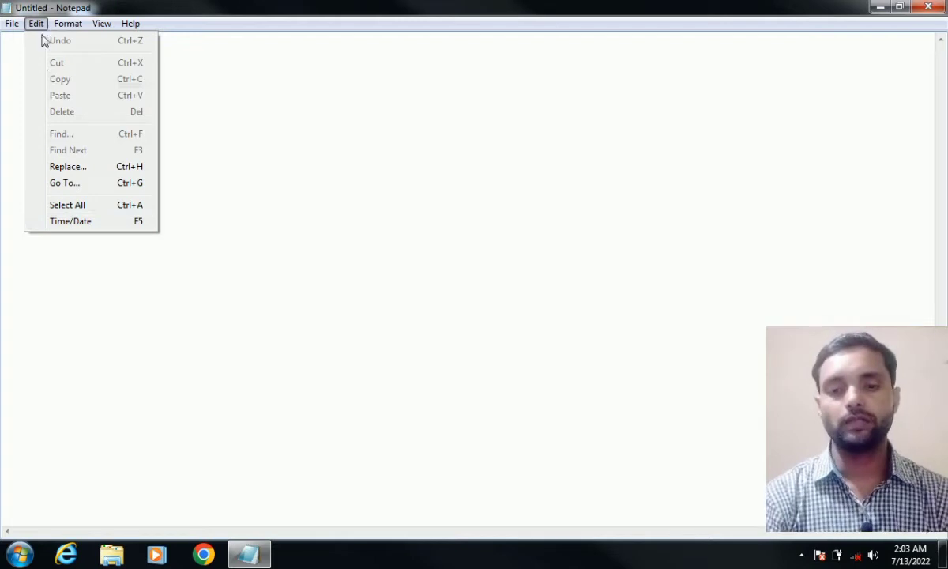
click(187, 165)
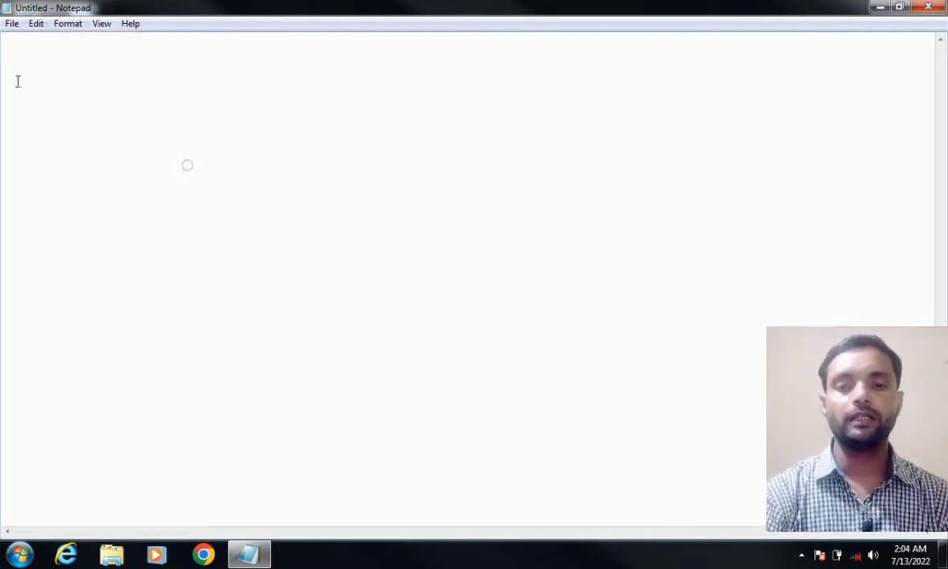
- Open exercise 1 from Documents and place the caret after 'Painting Program.'
click(12, 23)
click(23, 57)
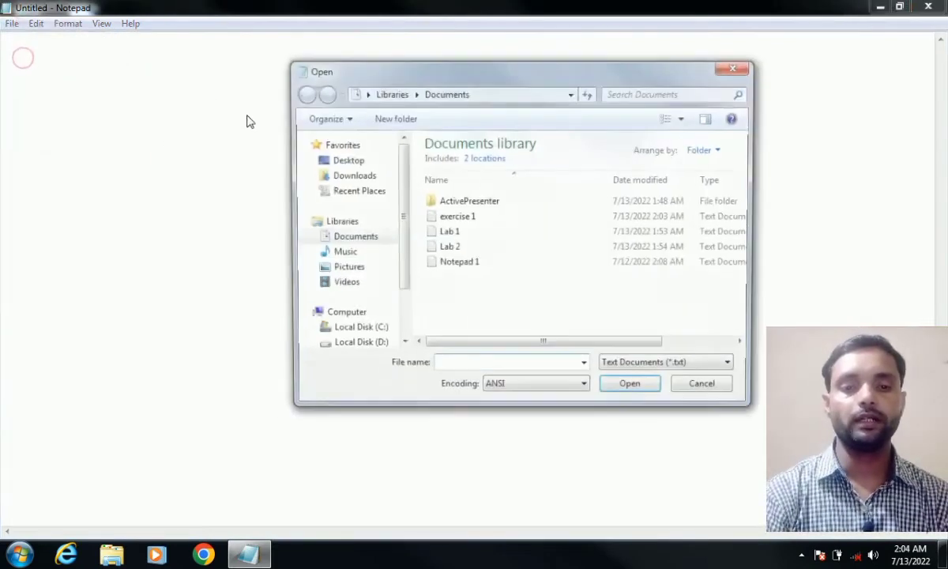
double_click(435, 217)
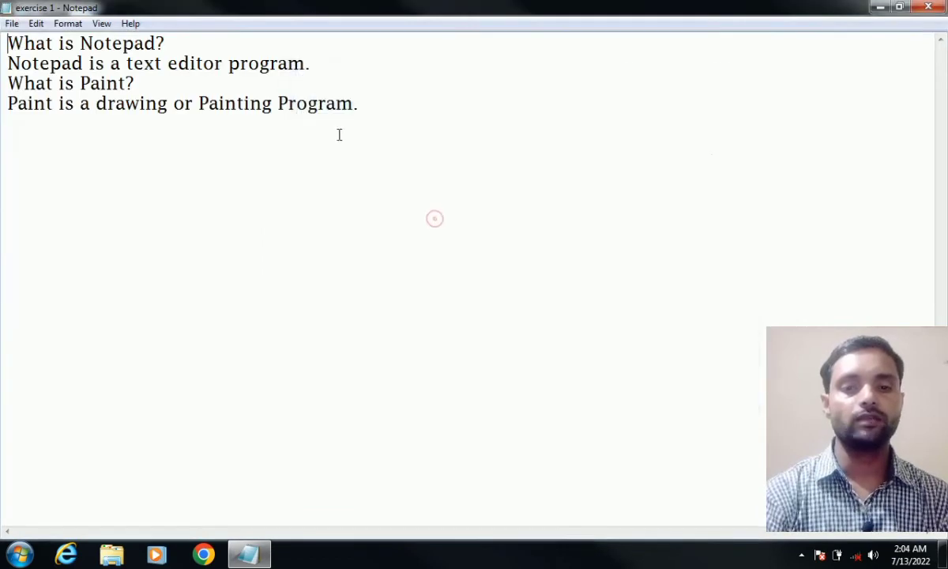
click(374, 105)
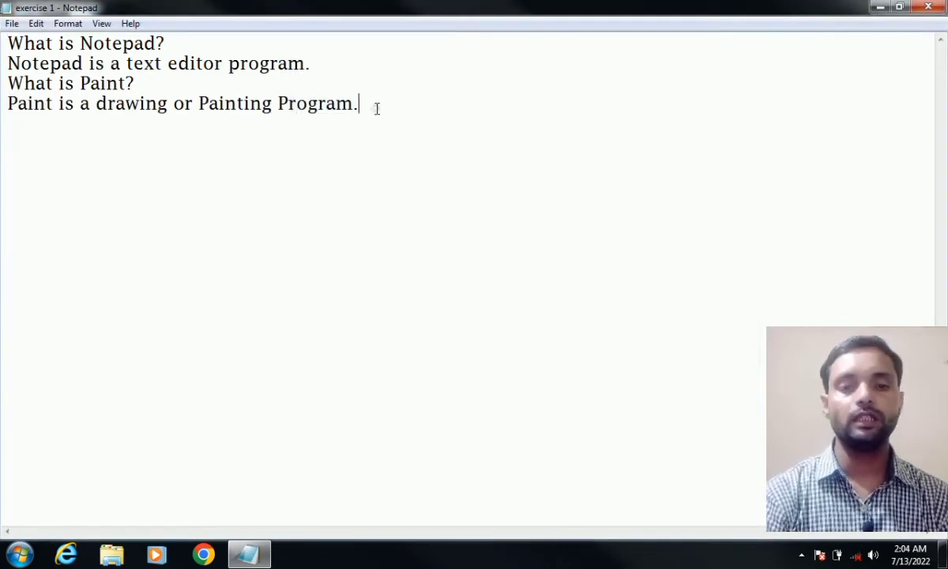
click(37, 24)
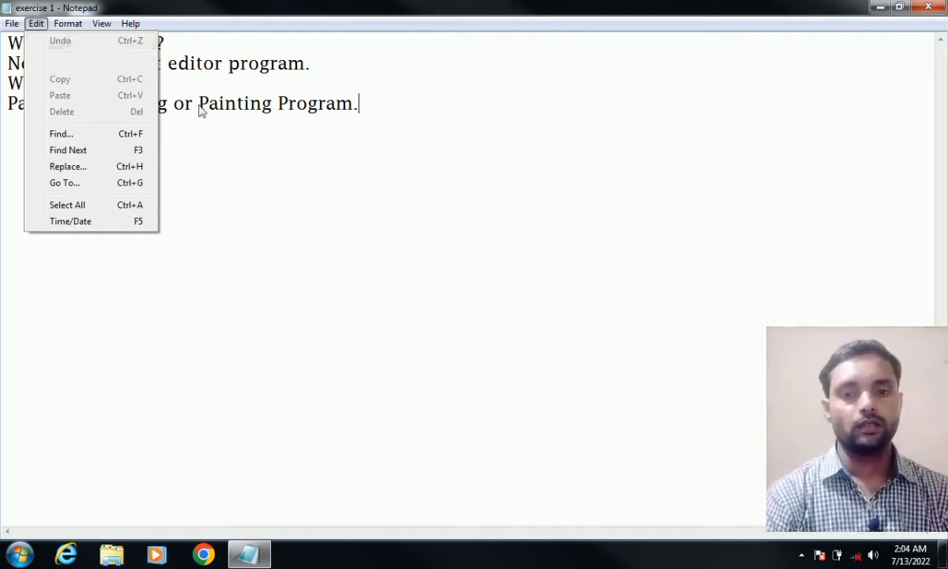
click(386, 120)
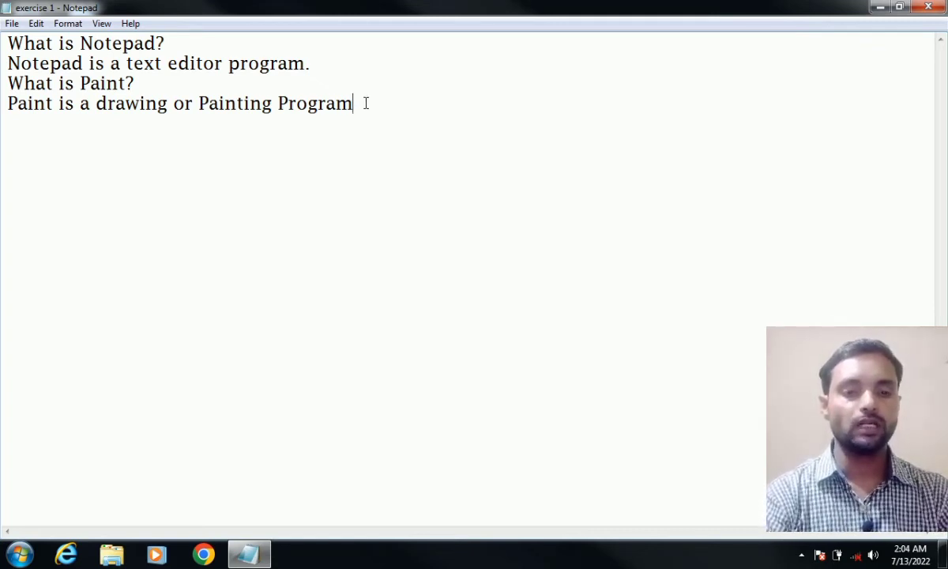
key(BackSpace)
key(BackSpace)
key(BackSpace)
key(BackSpace)
key(BackSpace)
key(BackSpace)
key(BackSpace)
key(BackSpace)
key(BackSpace)
key(BackSpace)
key(BackSpace)
key(BackSpace)
key(BackSpace)
key(BackSpace)
key(BackSpace)
key(BackSpace)
key(BackSpace)
key(BackSpace)
key(BackSpace)
key(BackSpace)
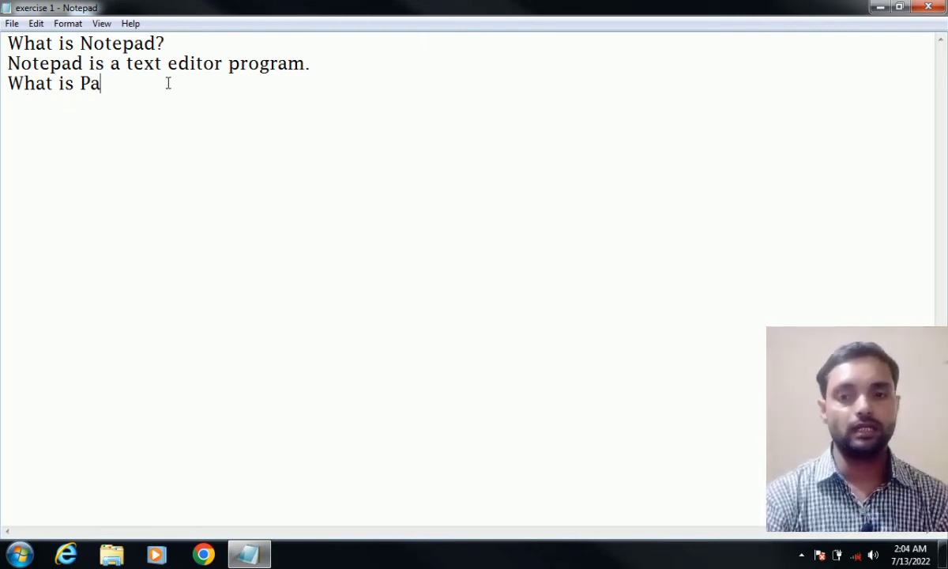
click(37, 24)
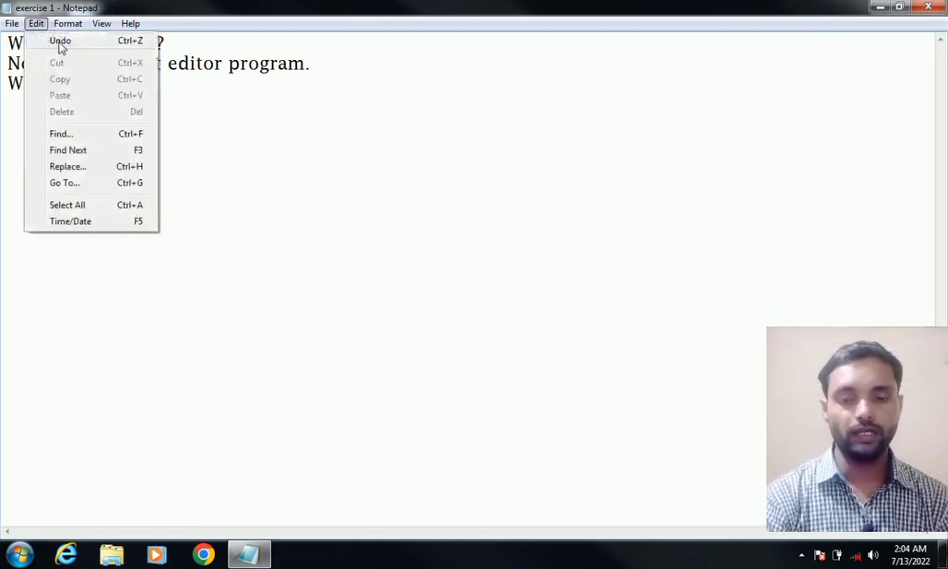
click(57, 44)
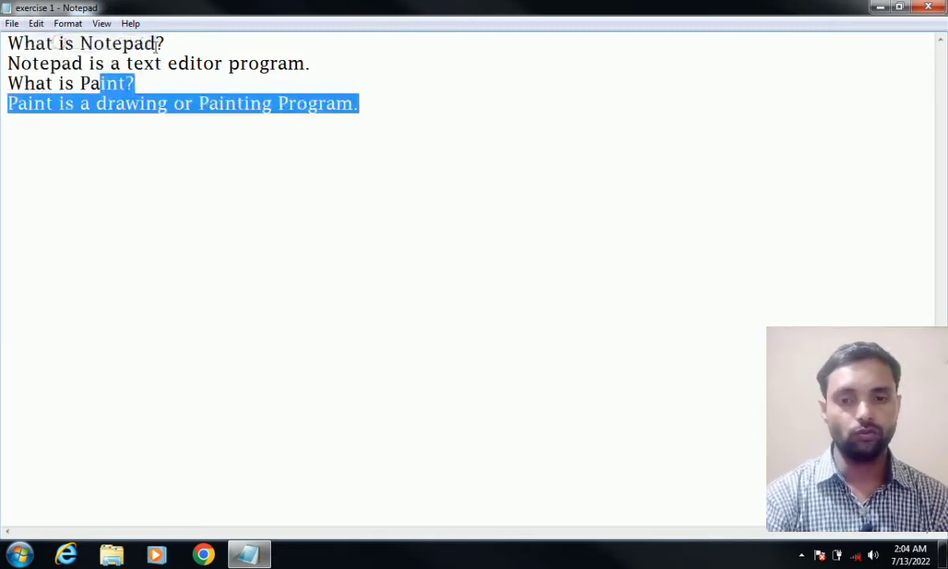
click(374, 111)
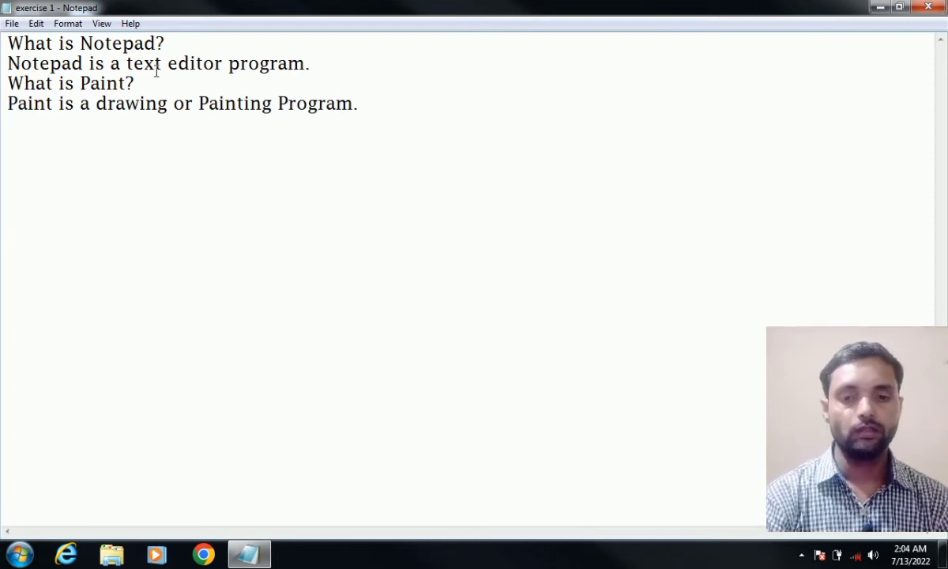
click(37, 24)
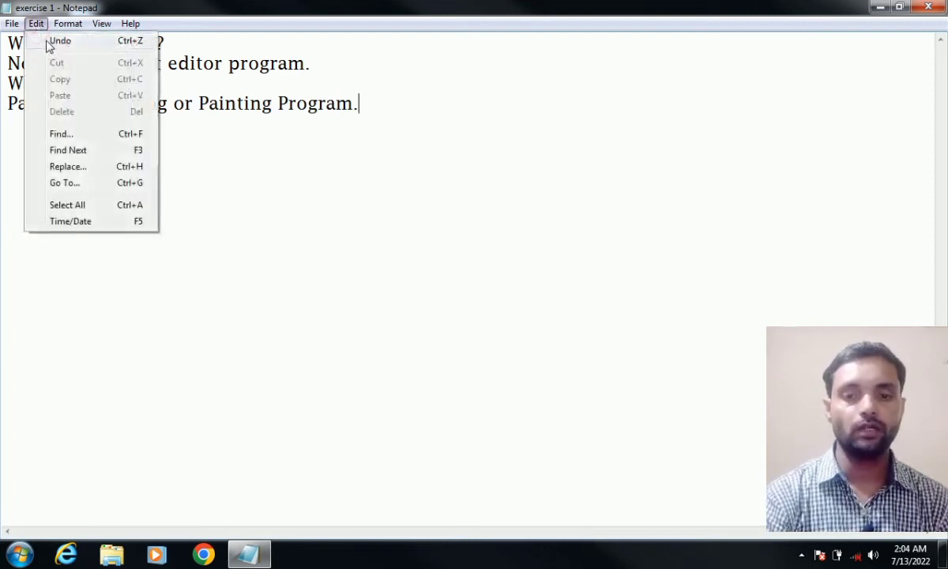
click(47, 39)
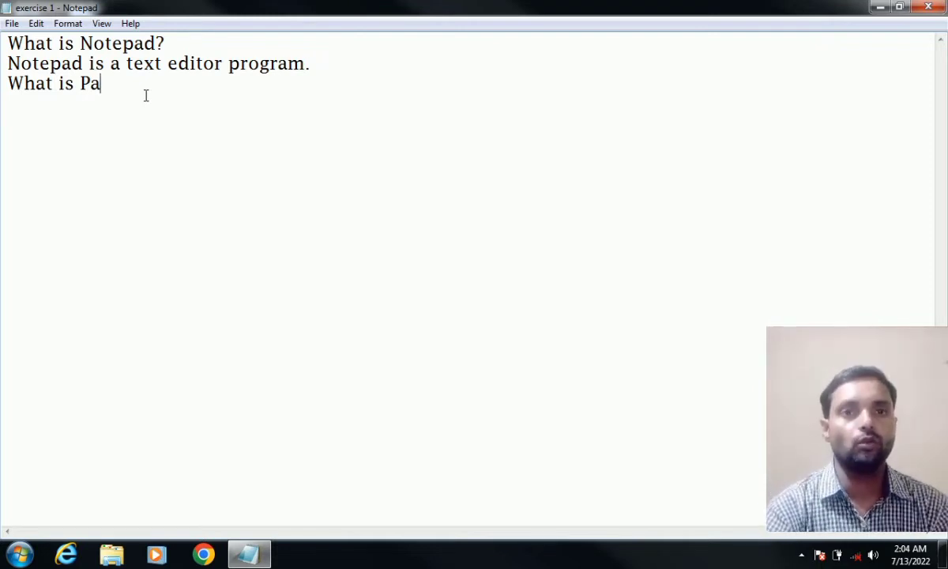
click(35, 23)
click(44, 40)
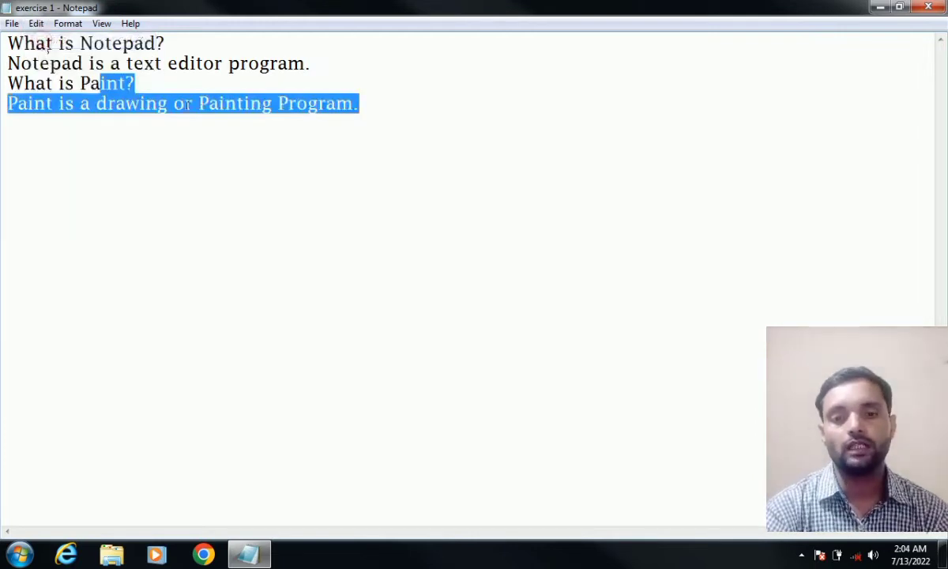
click(366, 106)
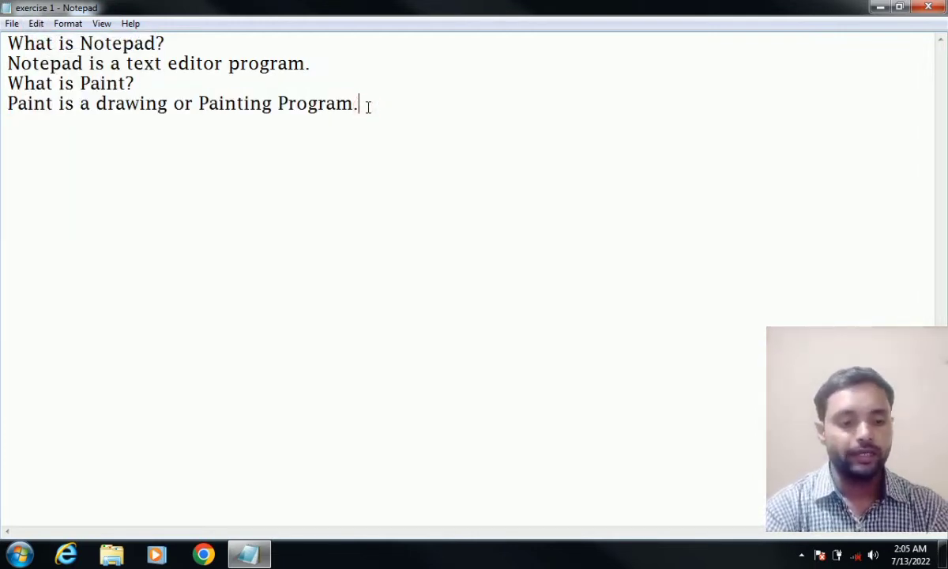
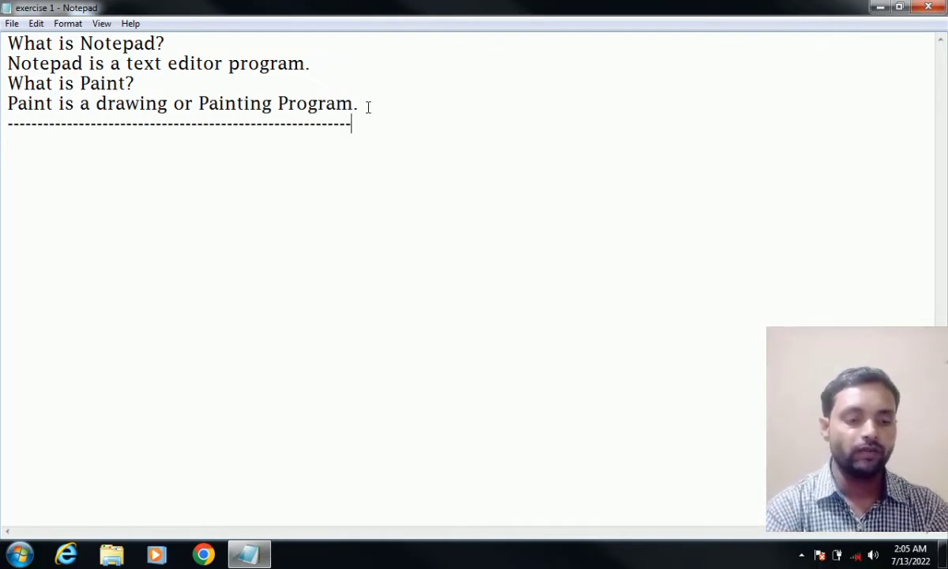
key(Return)
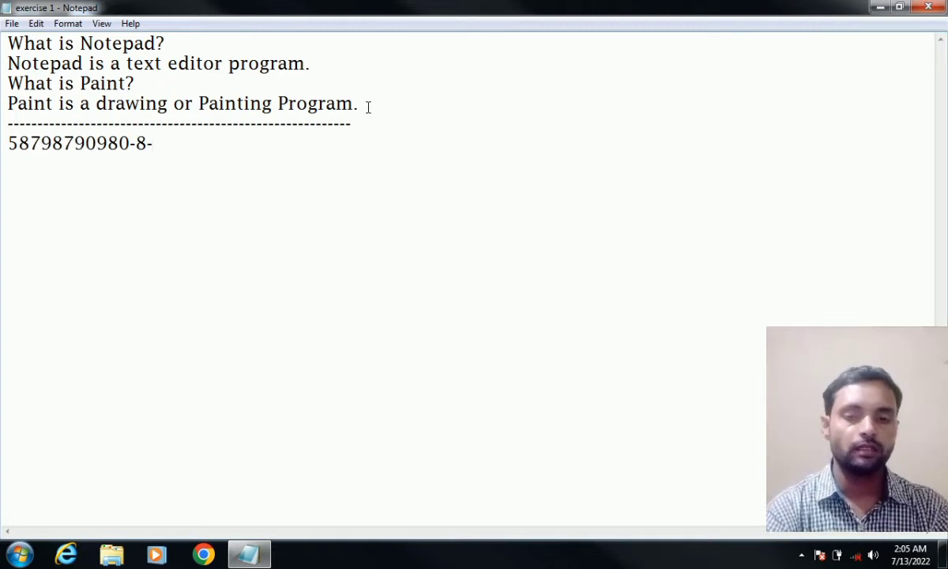
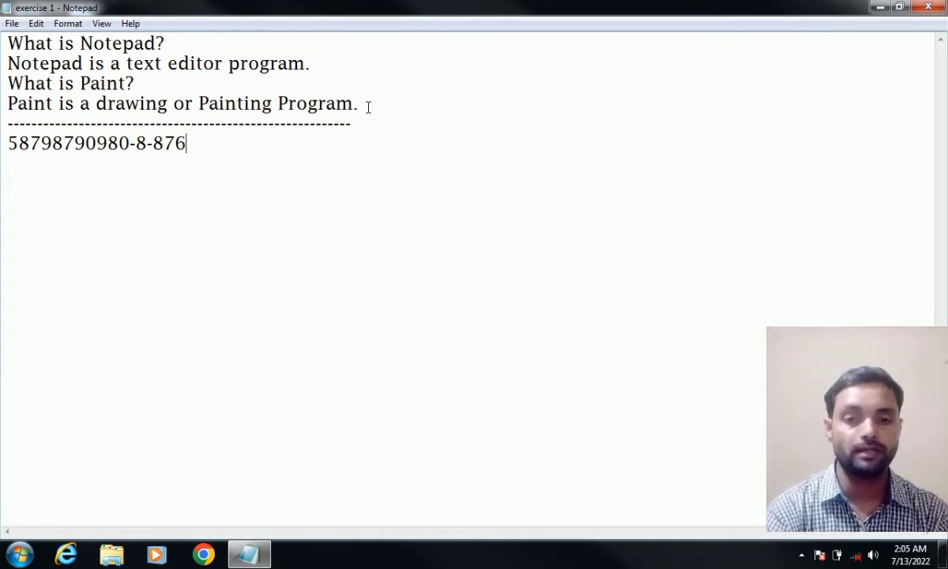
key(BackSpace)
key(BackSpace)
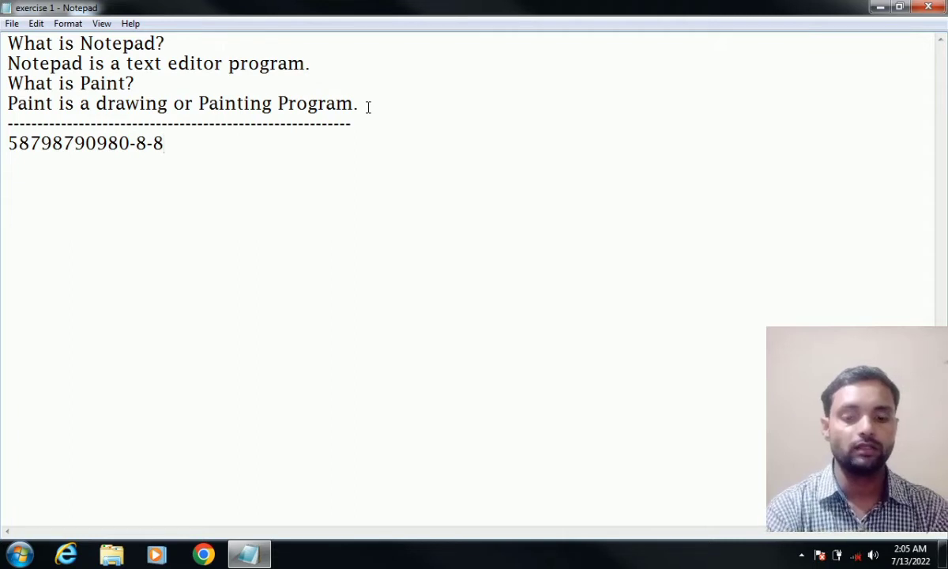
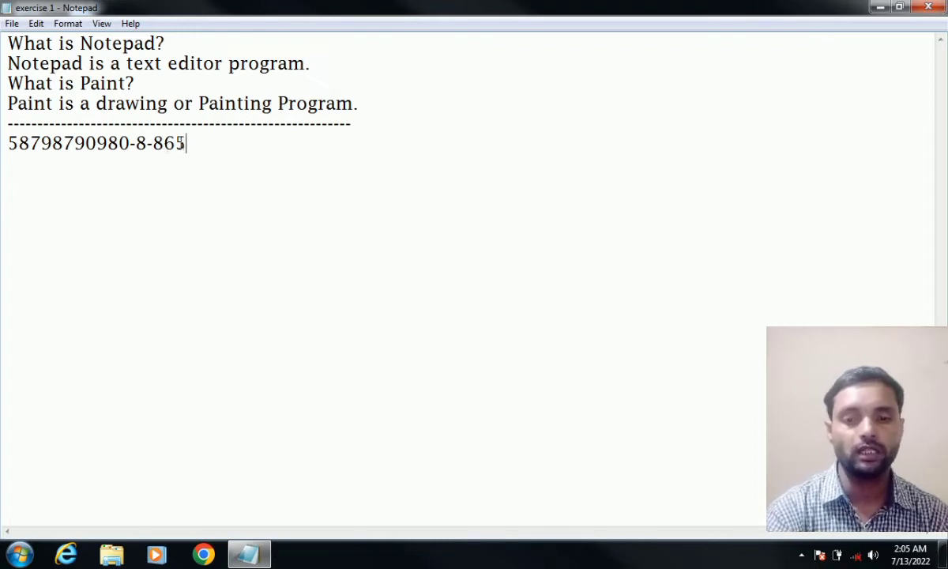
click(36, 24)
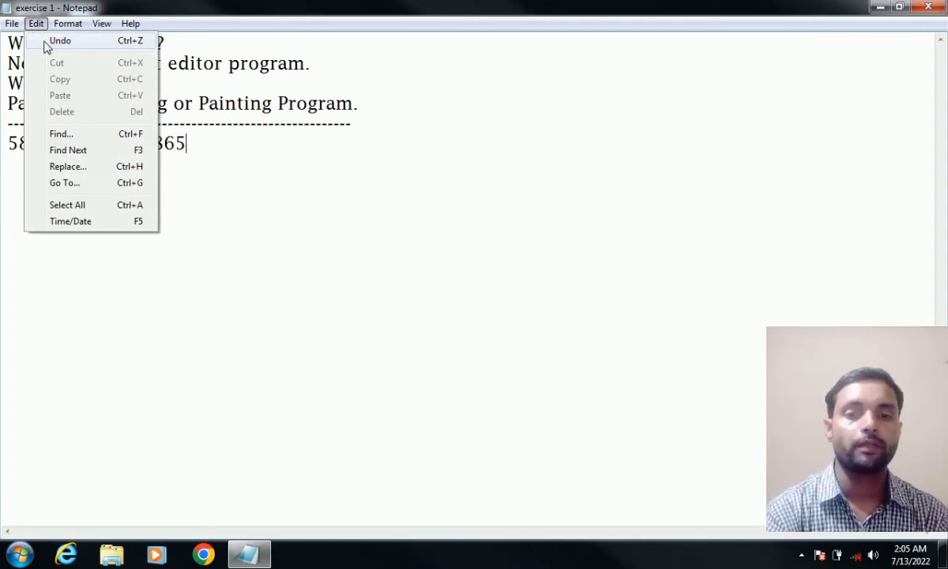
- Use Edit > Undo twice, toggling the number line ending between 876 and 865
click(44, 41)
click(209, 152)
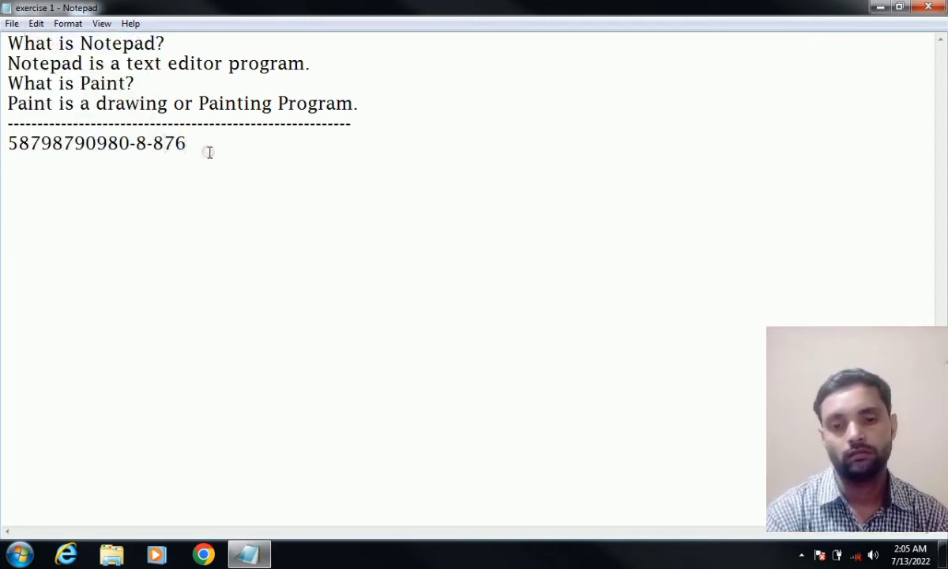
click(35, 24)
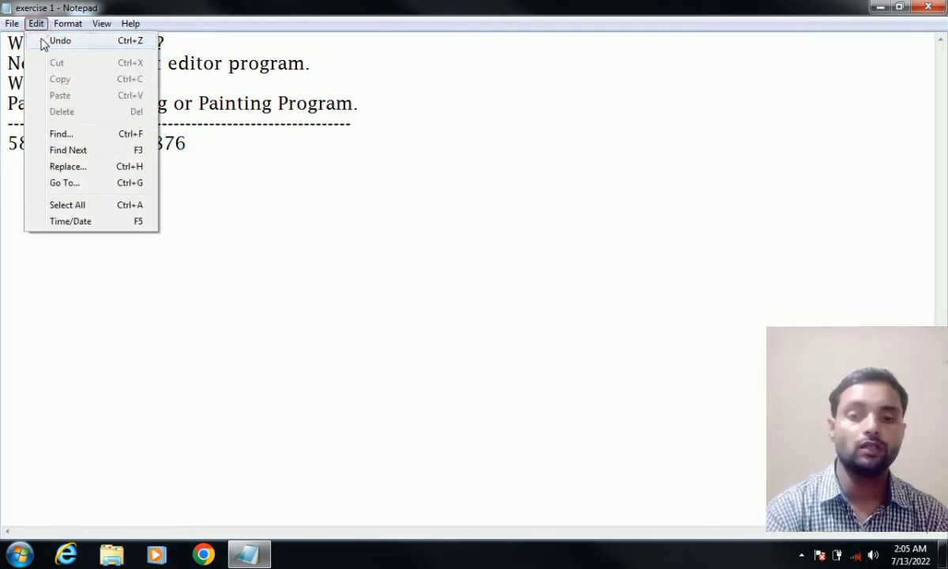
click(45, 41)
click(203, 144)
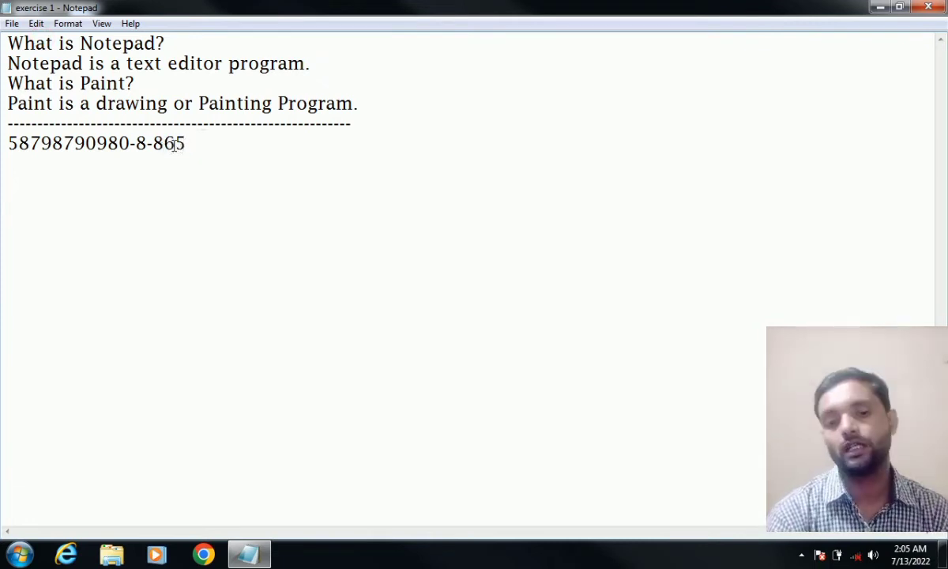
mouse_move(358, 103)
mouse_down()
mouse_move(47, 103)
mouse_move(105, 83)
mouse_up()
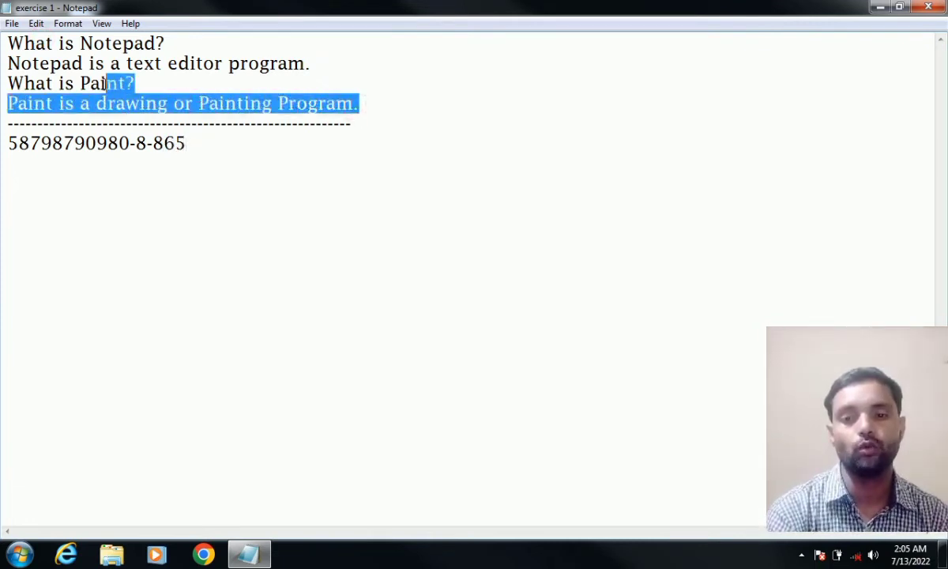
click(190, 144)
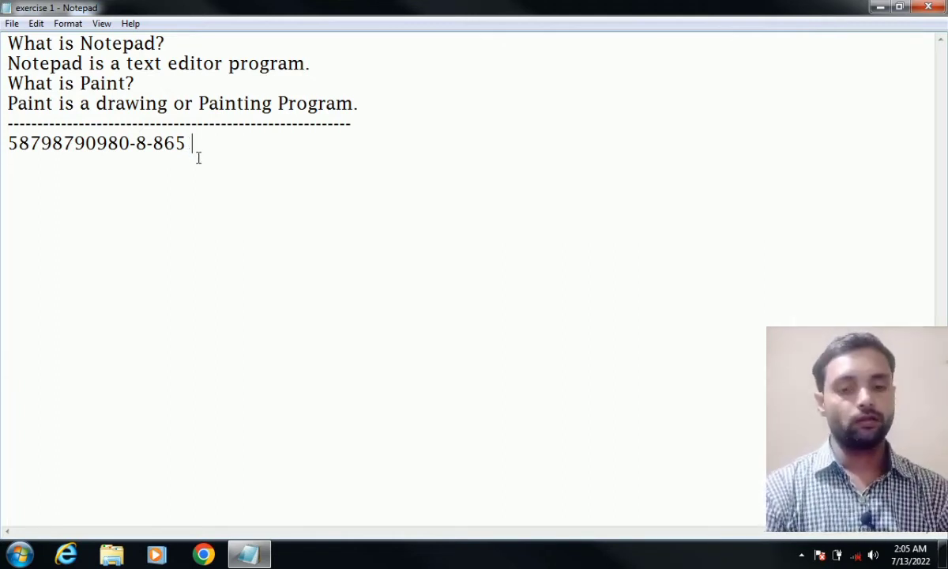
key(Return)
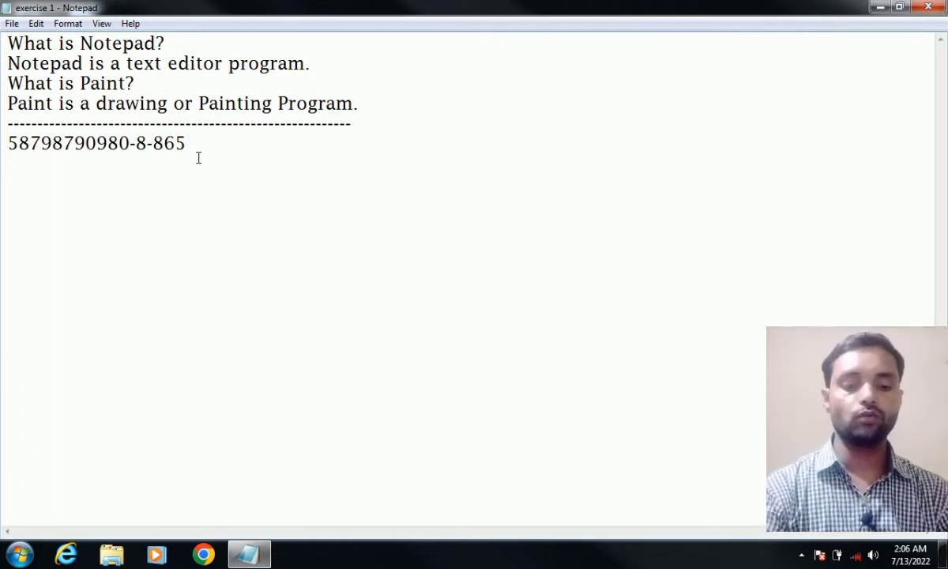
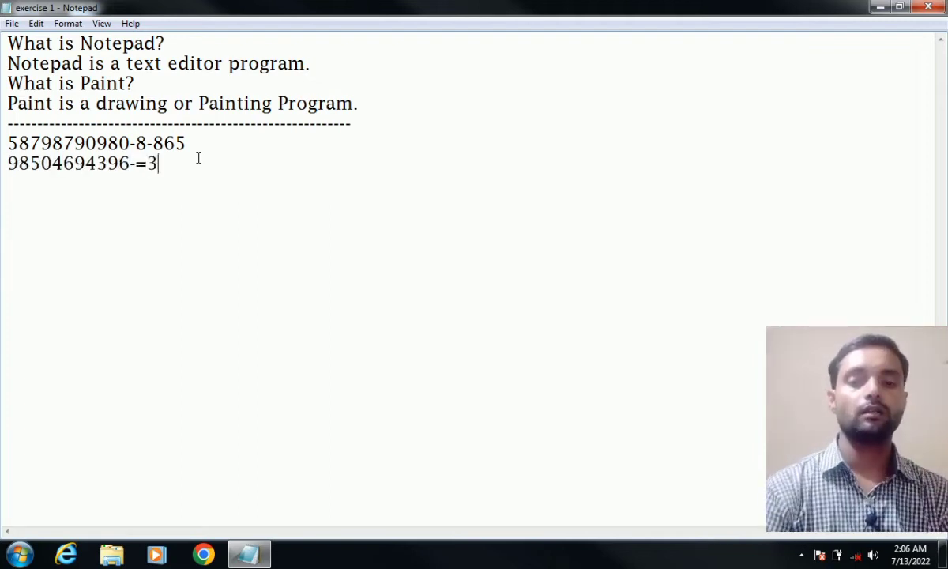
click(35, 24)
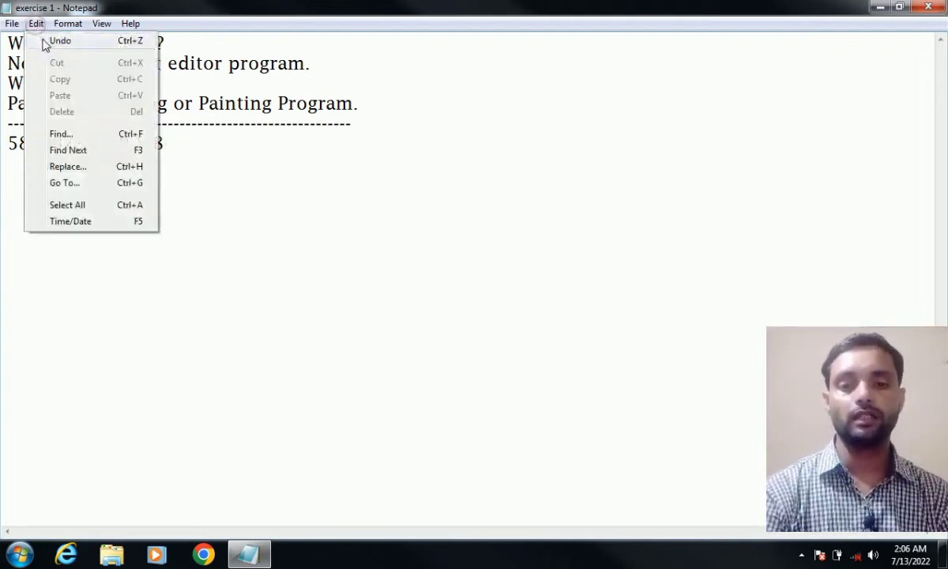
click(44, 41)
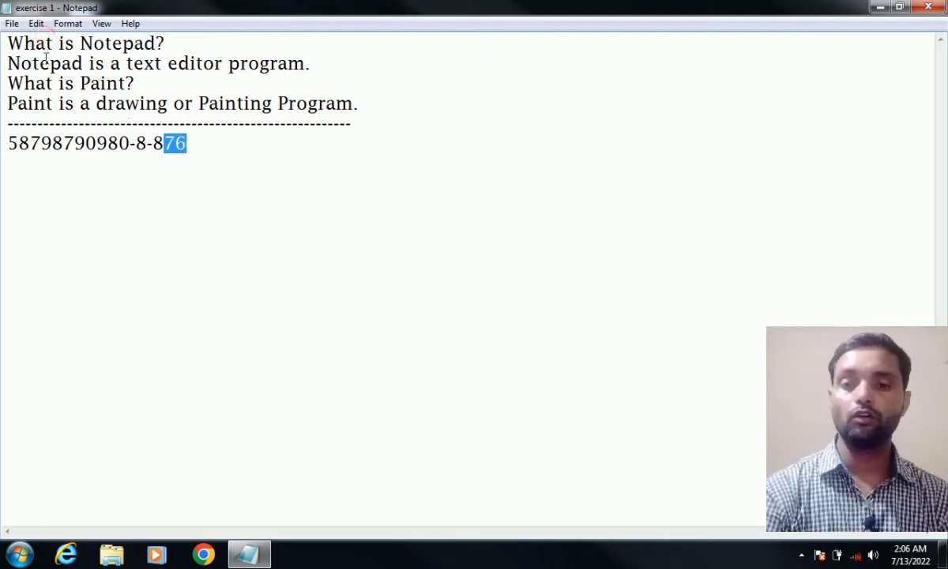
click(35, 24)
click(52, 41)
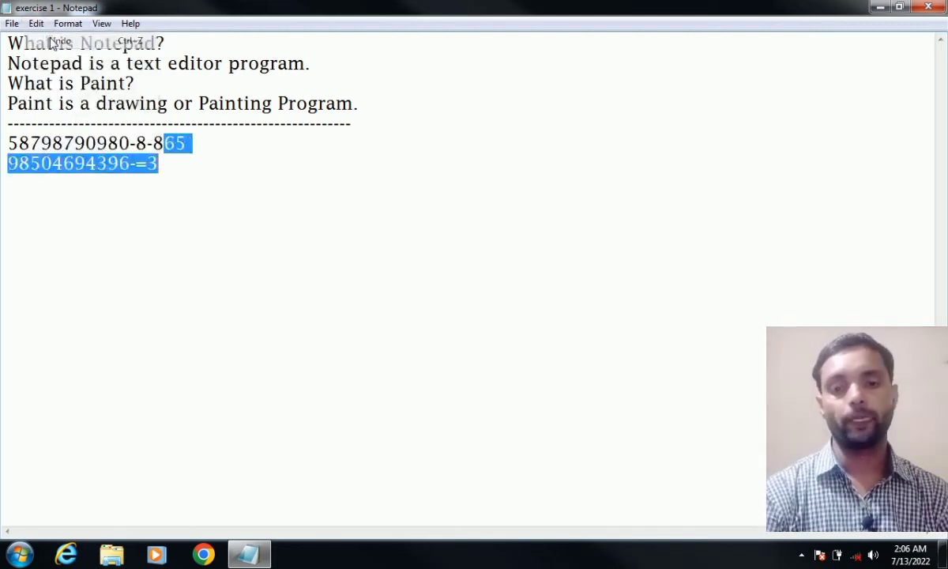
click(181, 168)
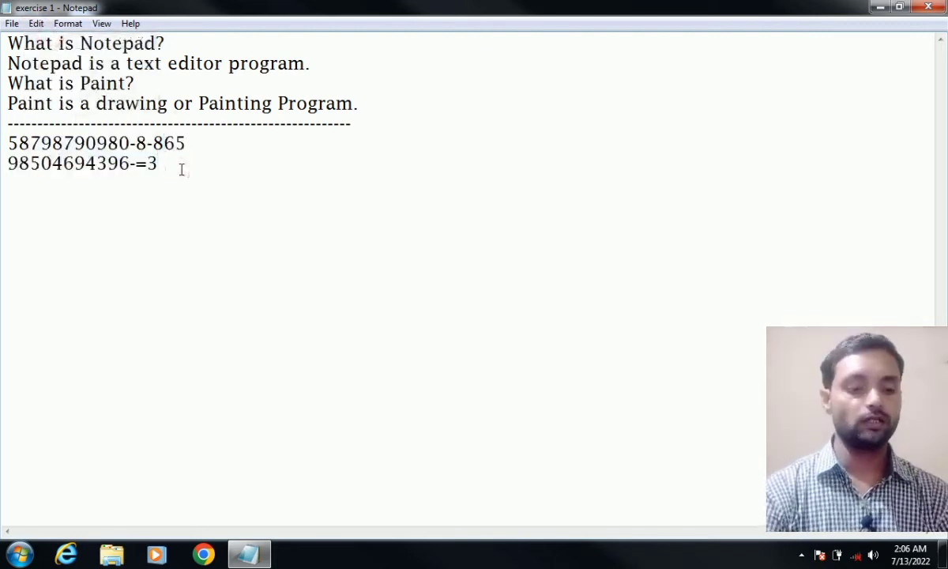
key(Return)
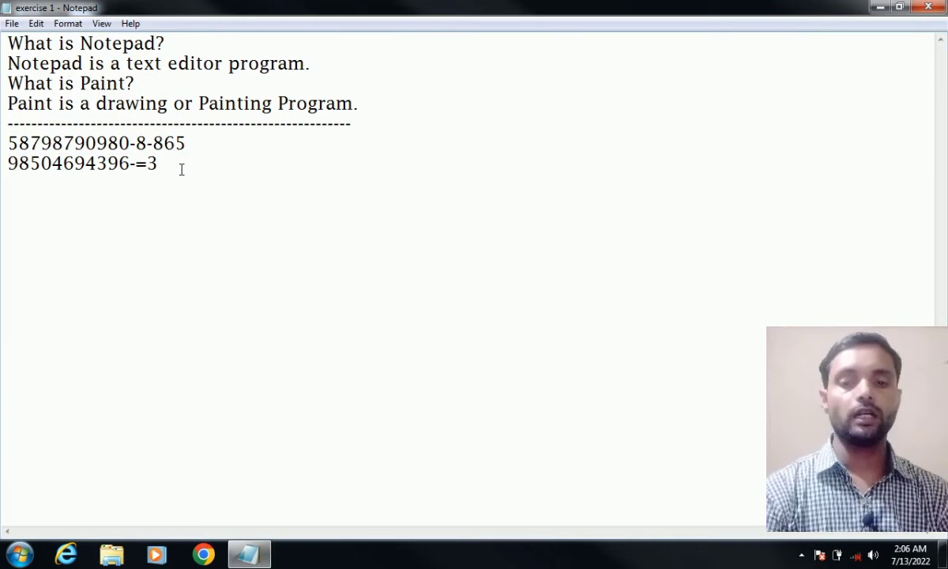
- Try Edit > Cut with nothing selected, then dismiss the menu
click(37, 23)
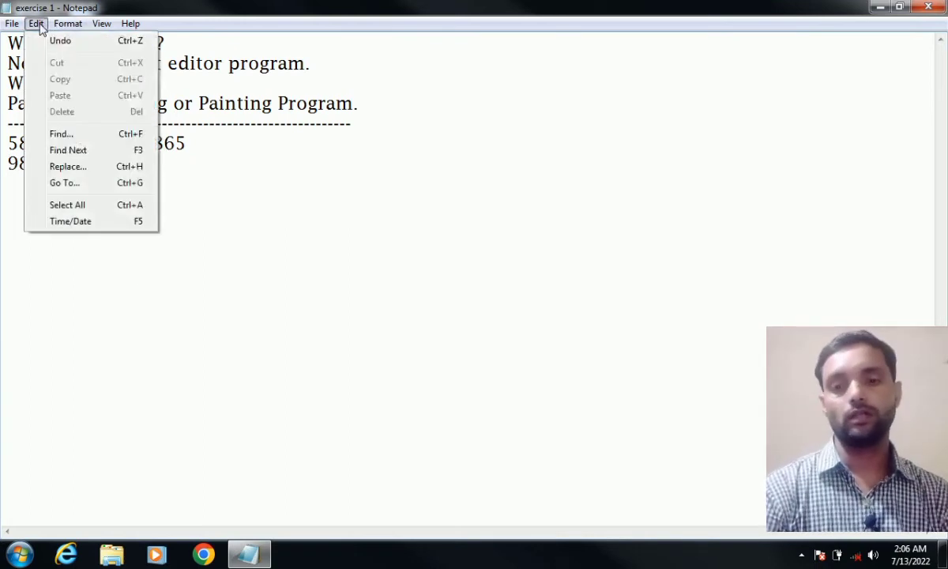
click(56, 61)
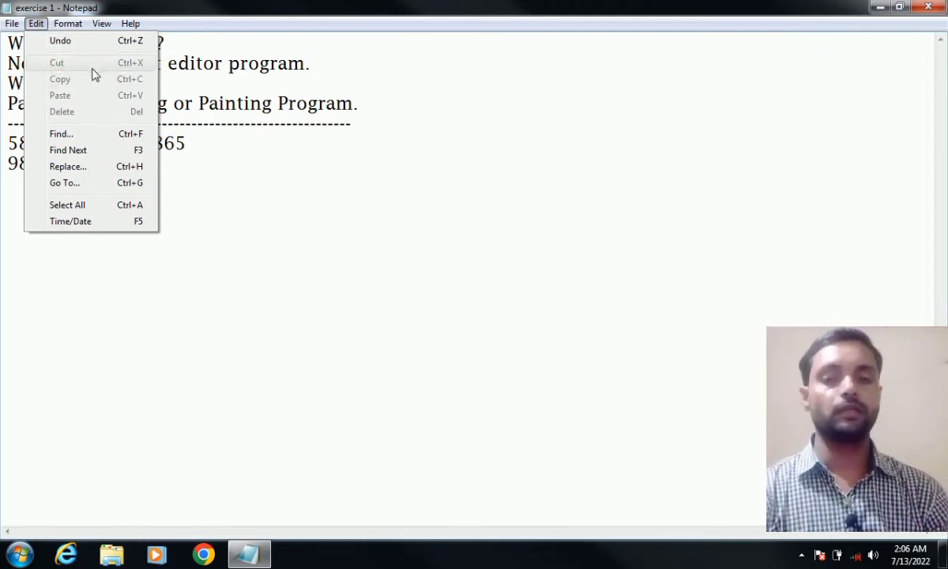
click(181, 243)
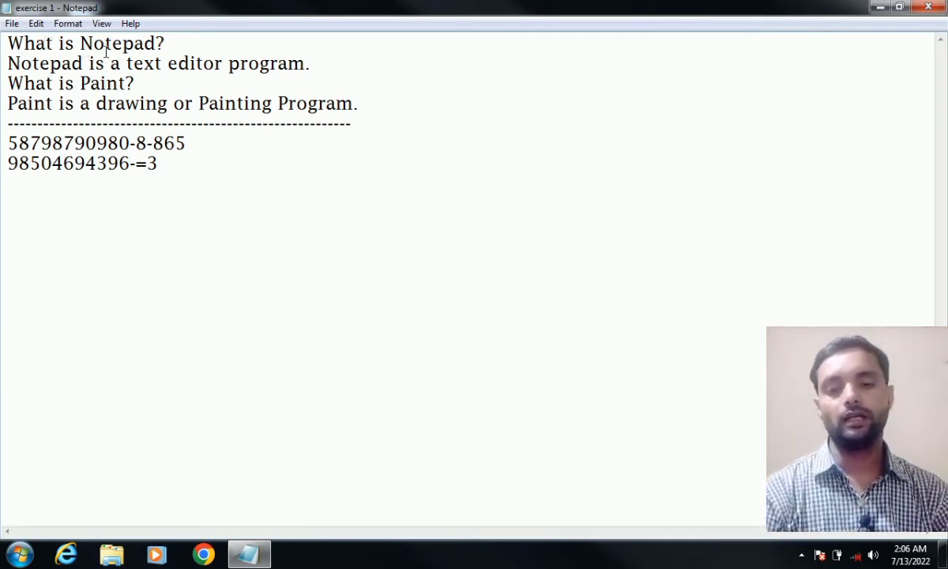
- Cut the question 'What is Notepad?' out of the first line with Edit > Cut
drag(7, 175, 119, 172)
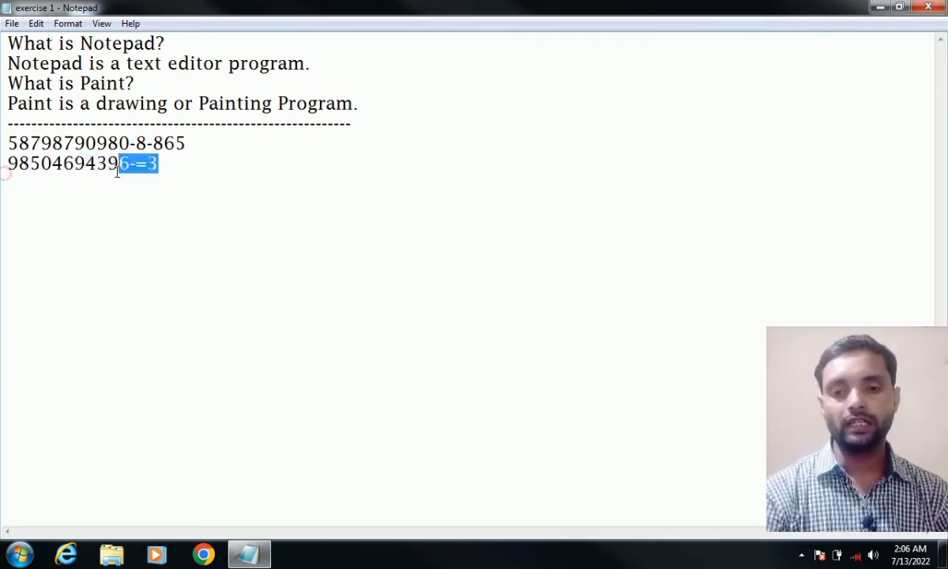
click(21, 191)
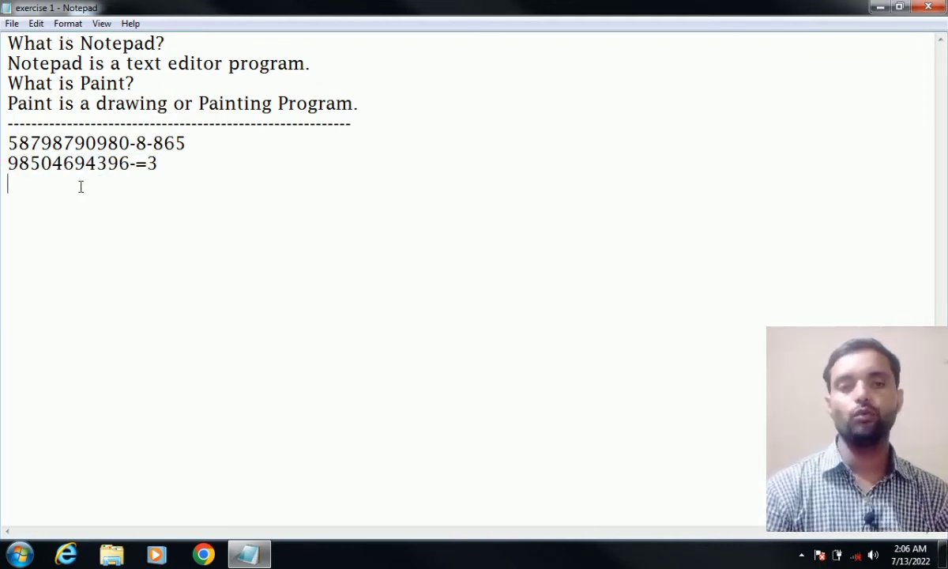
click(167, 44)
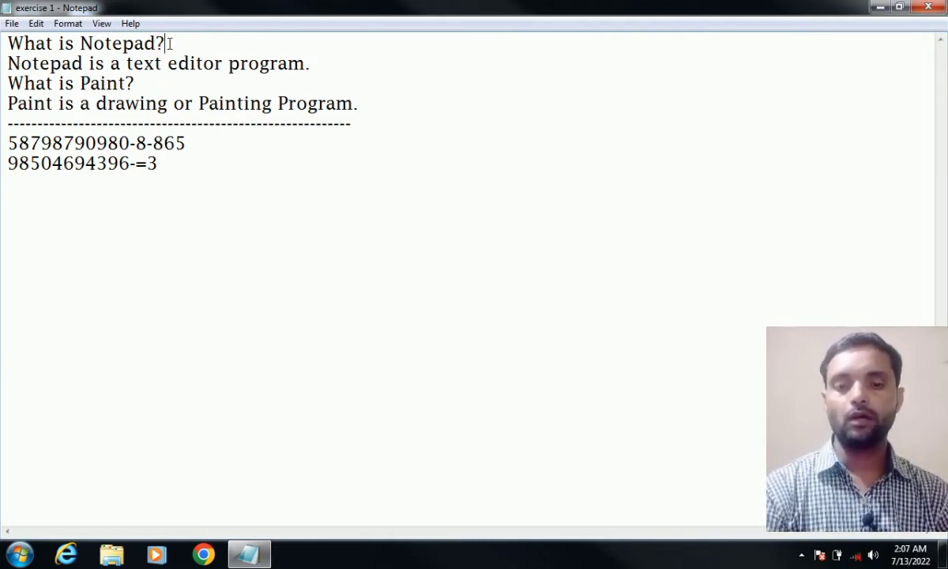
click(169, 43)
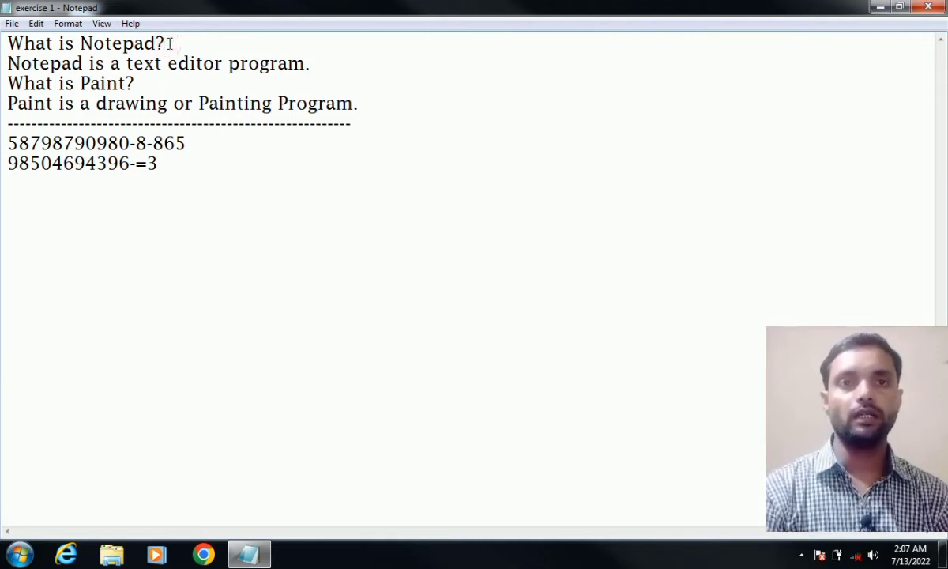
drag(169, 44, 10, 44)
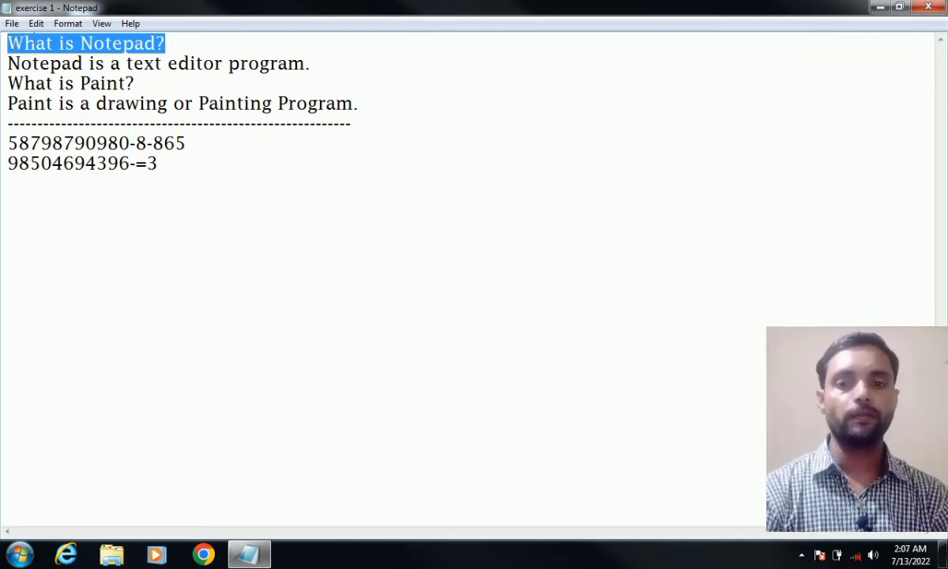
click(36, 23)
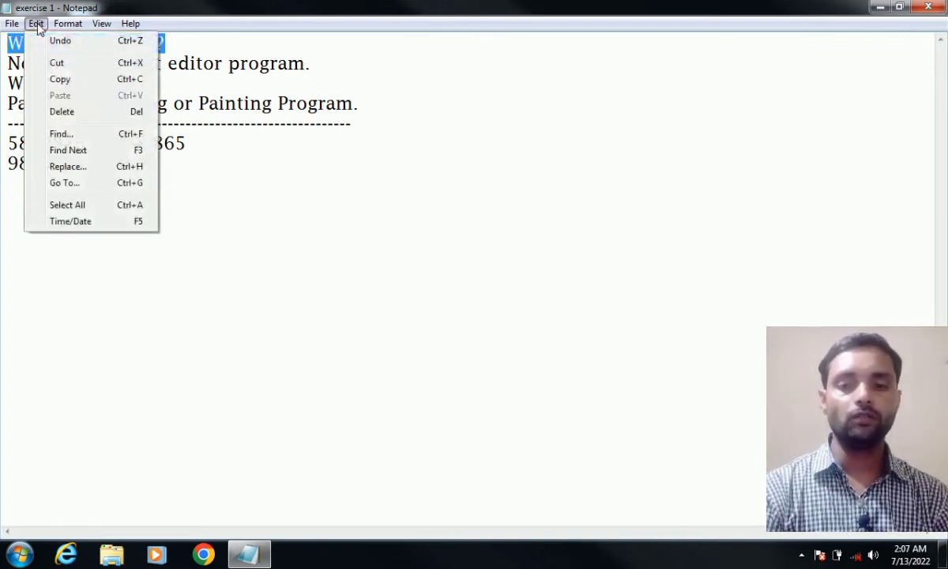
click(57, 63)
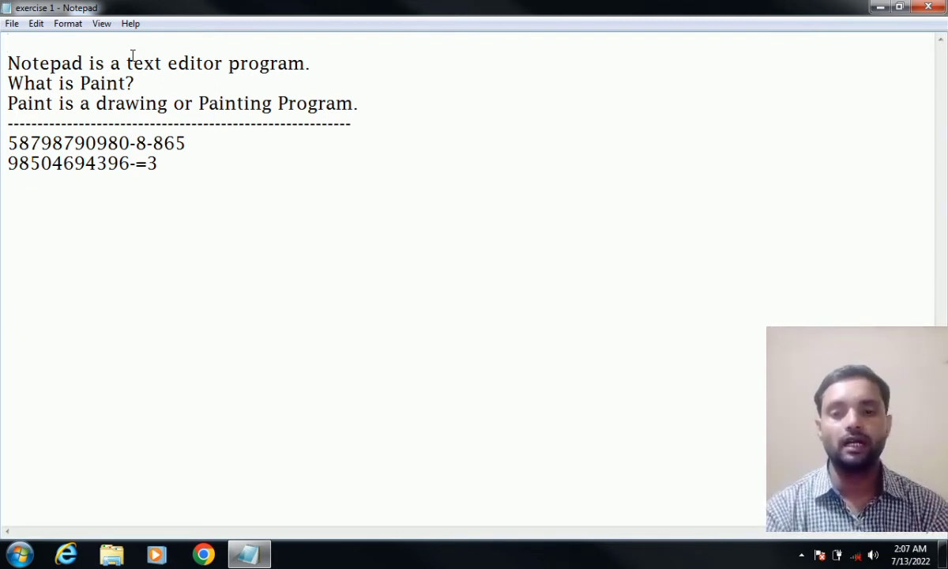
click(11, 181)
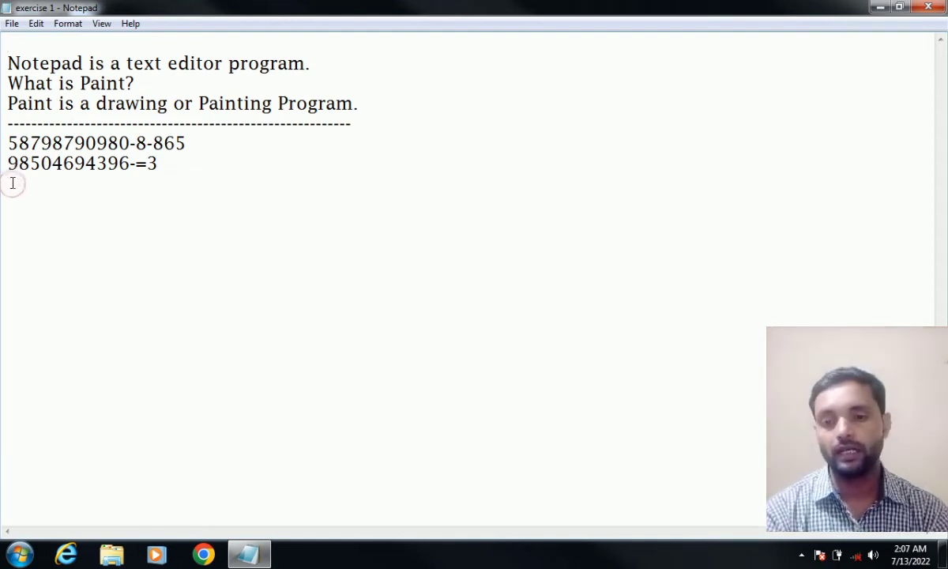
click(165, 163)
click(168, 163)
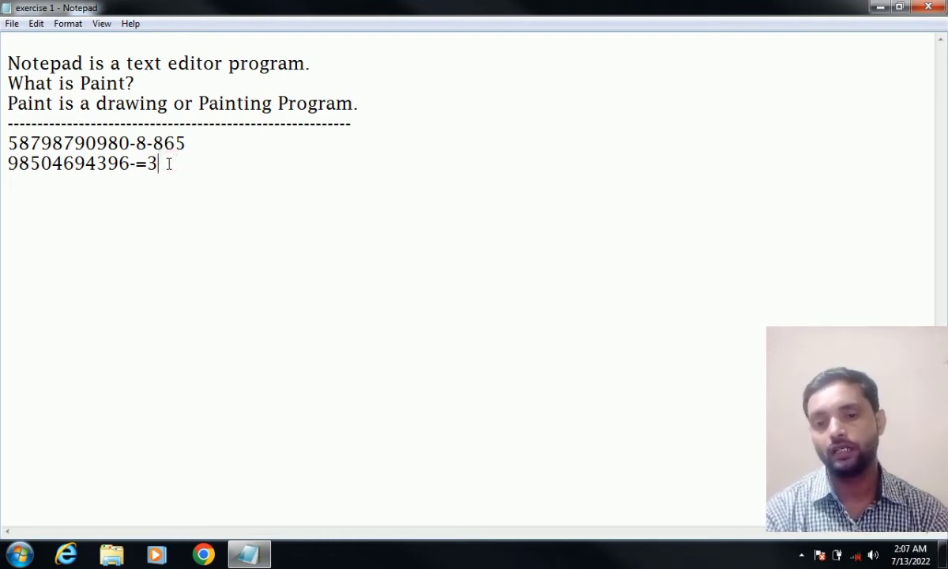
key(Return)
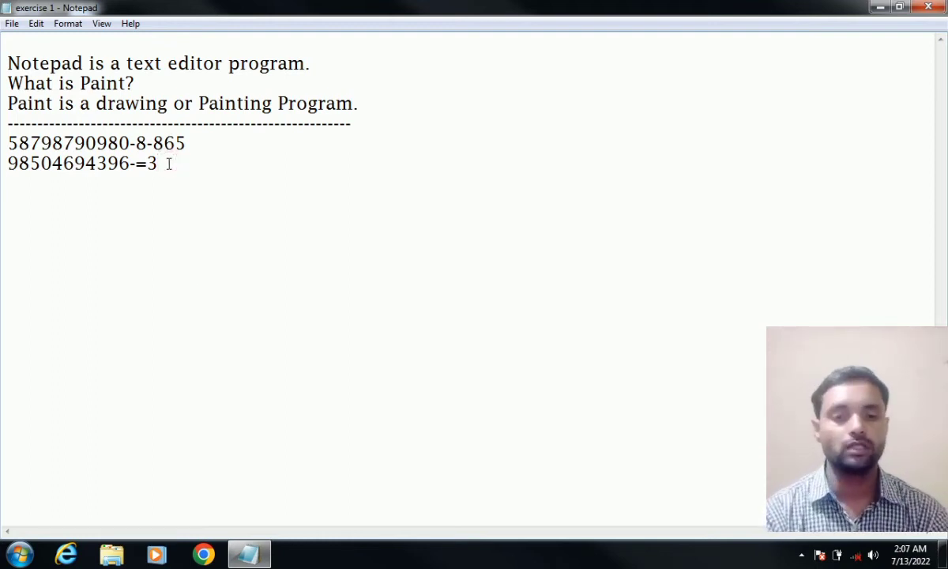
click(33, 26)
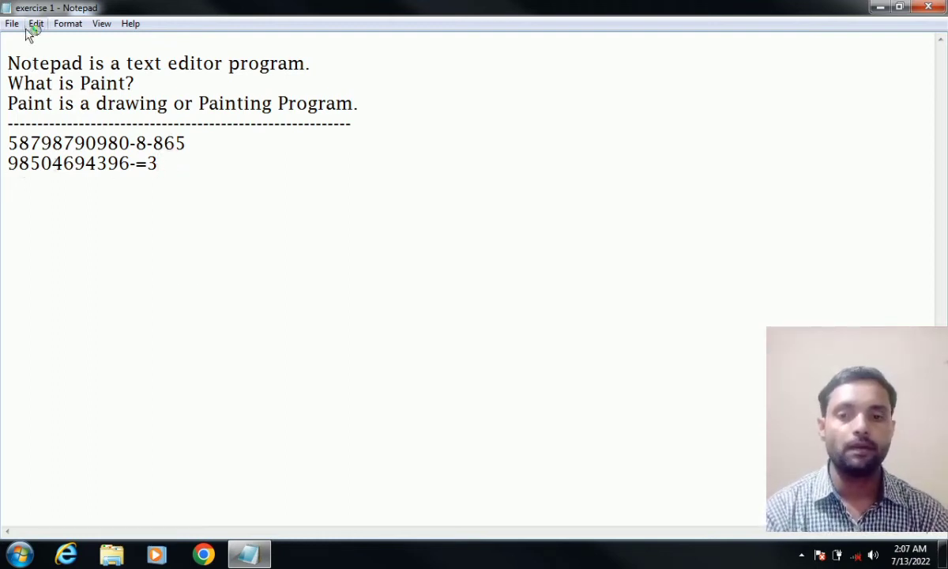
click(60, 95)
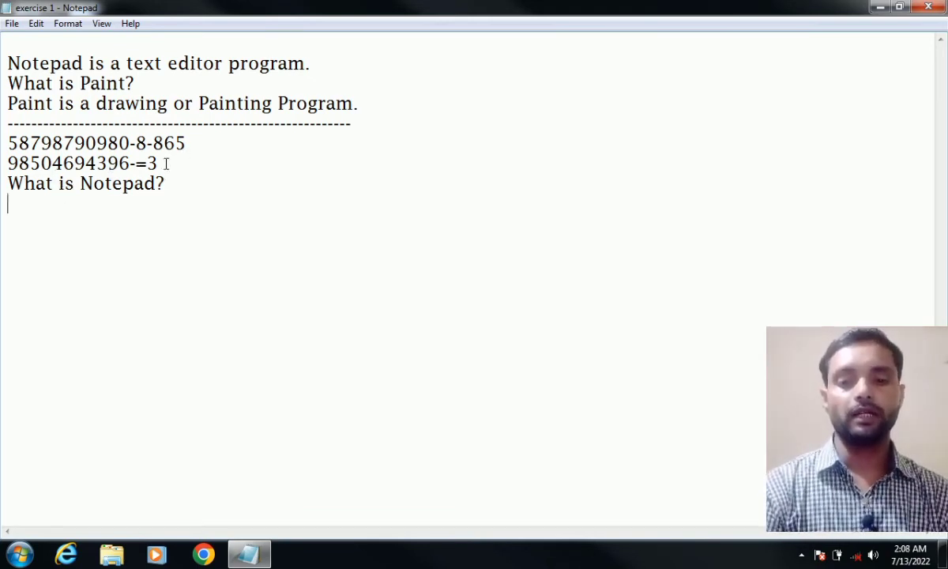
drag(165, 163, 18, 164)
click(49, 183)
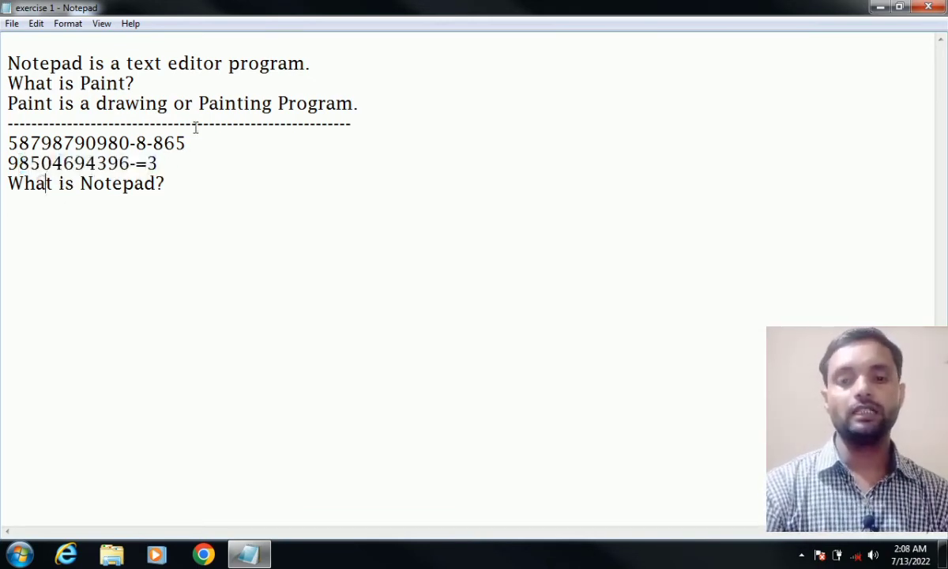
drag(186, 143, 3, 144)
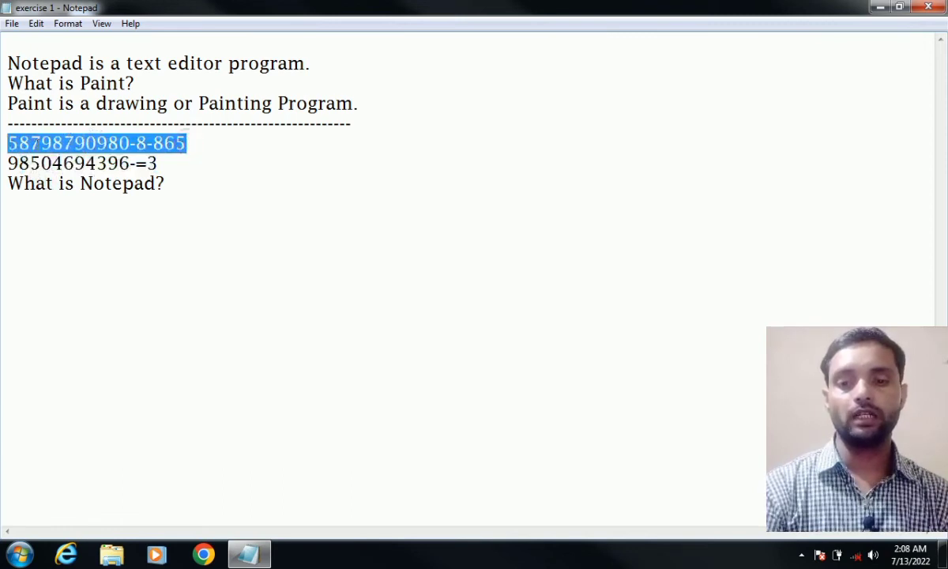
click(68, 142)
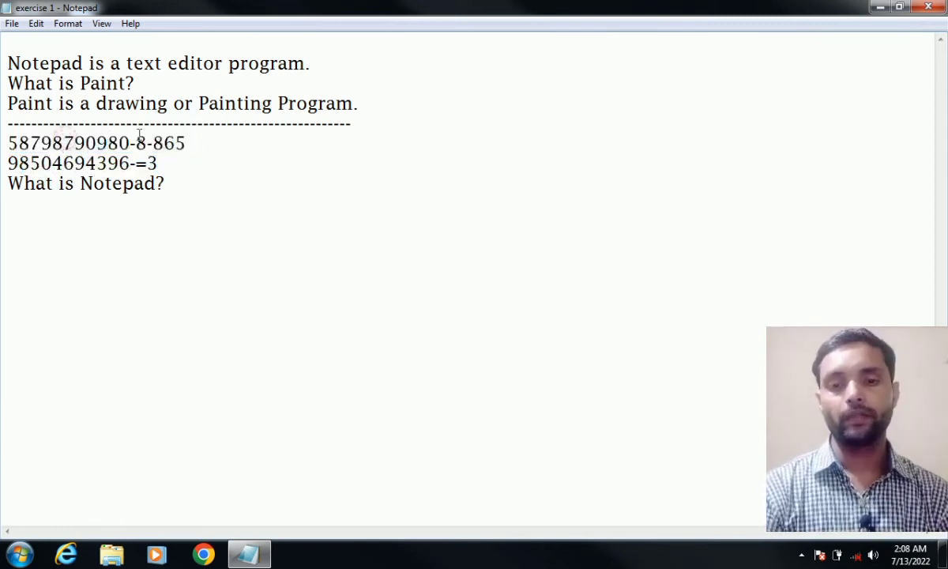
drag(190, 143, 6, 143)
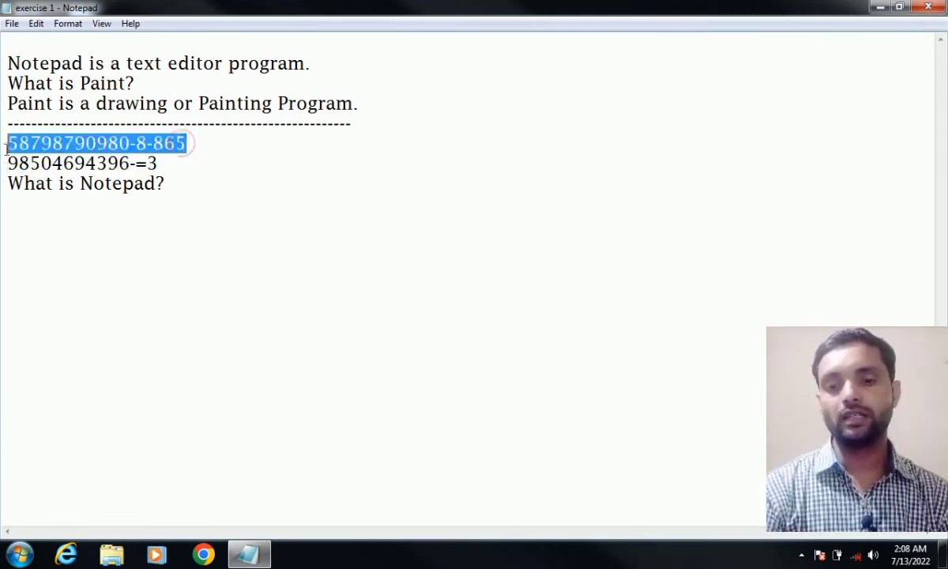
click(24, 43)
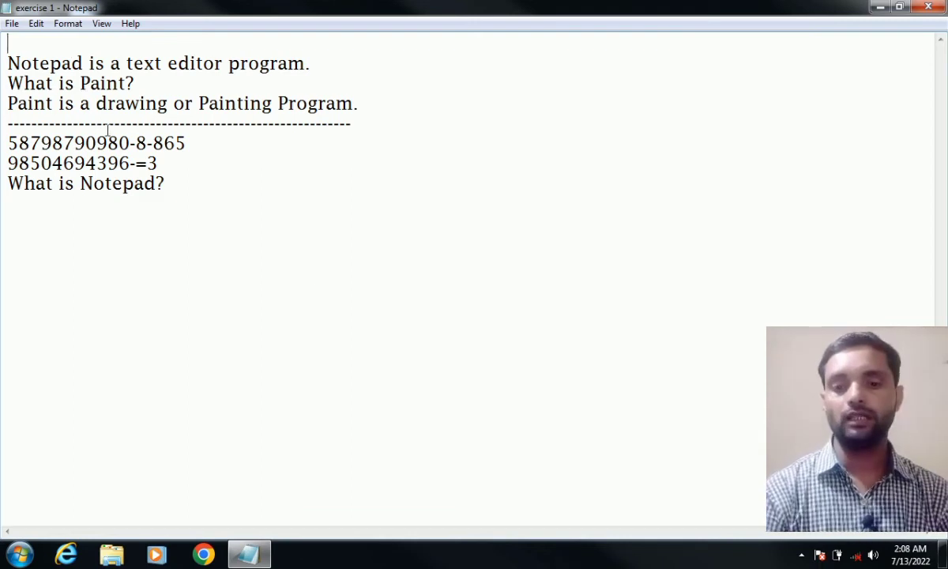
drag(188, 143, 9, 143)
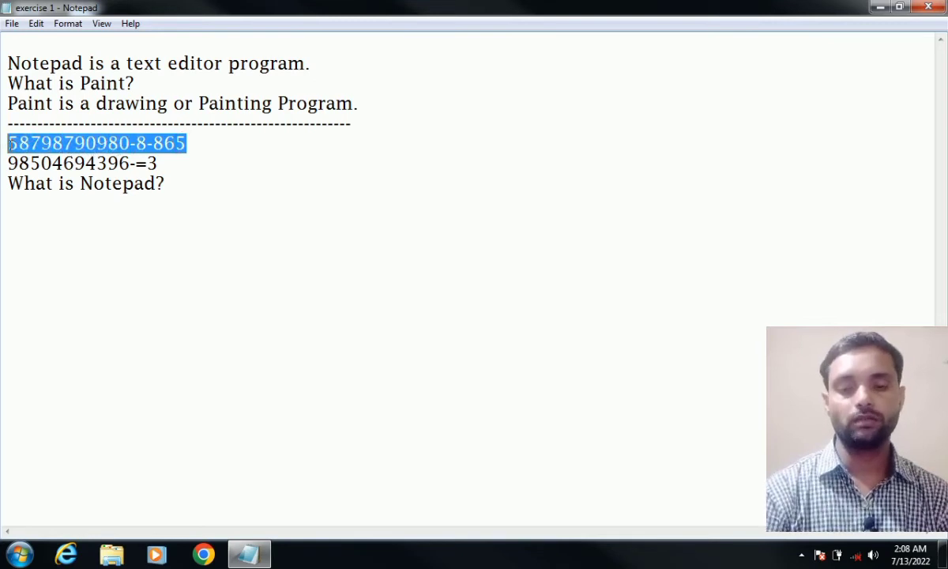
click(36, 26)
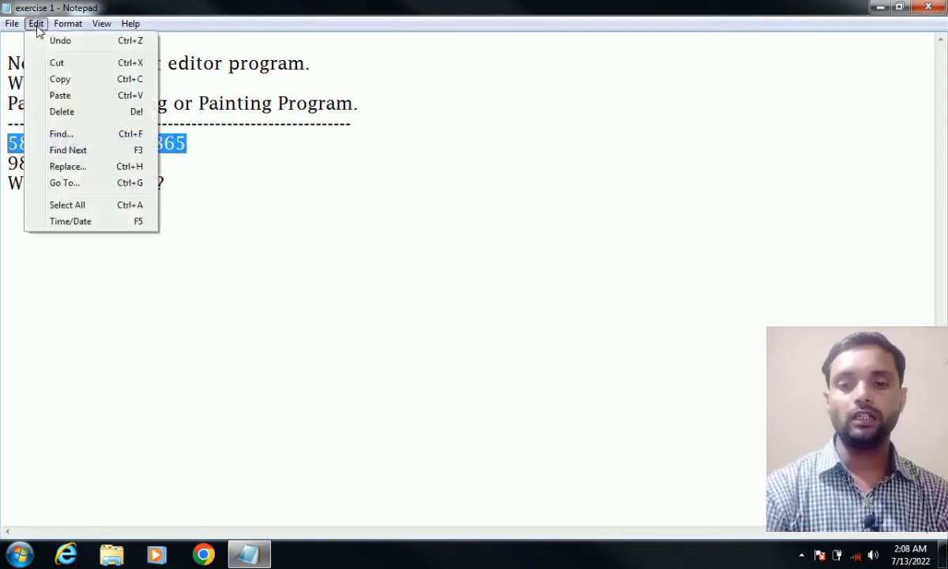
click(57, 64)
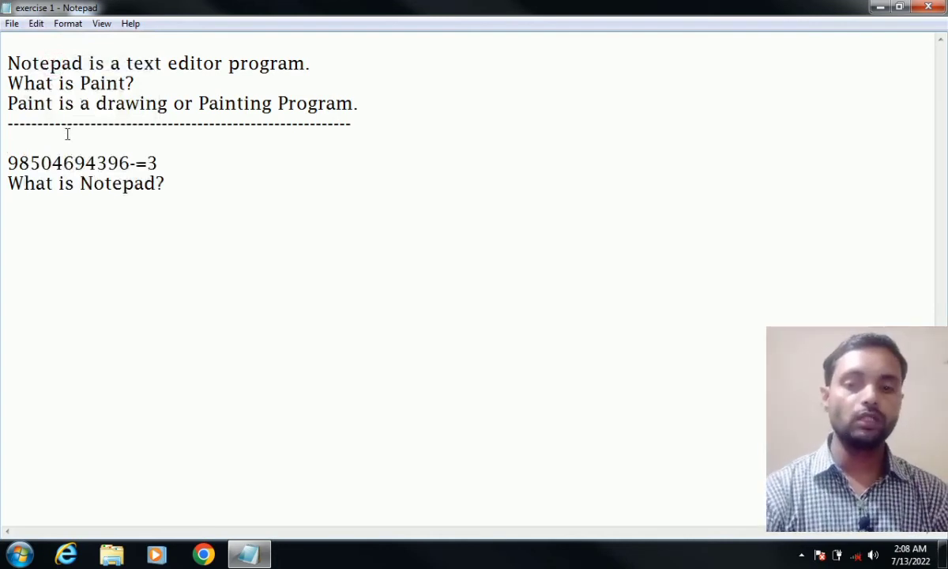
click(33, 45)
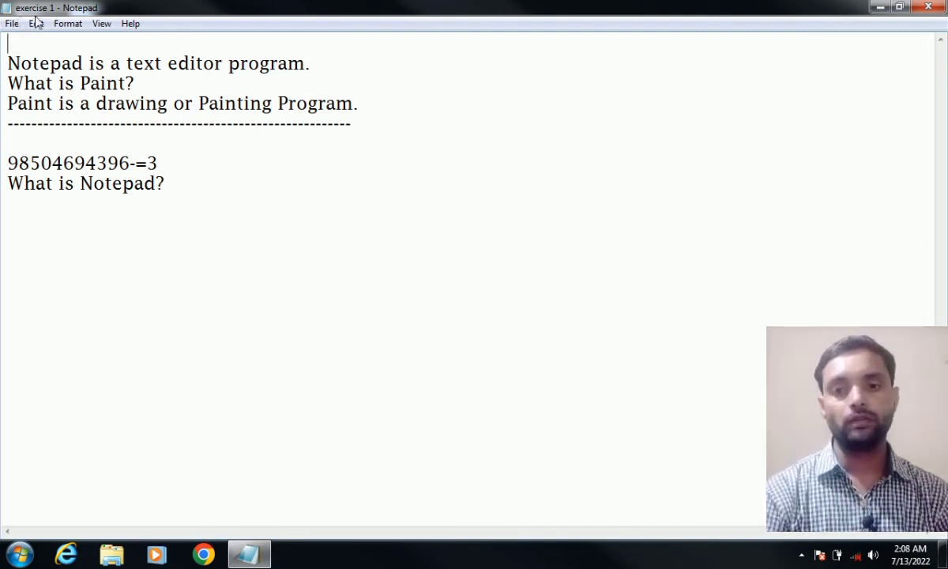
click(36, 23)
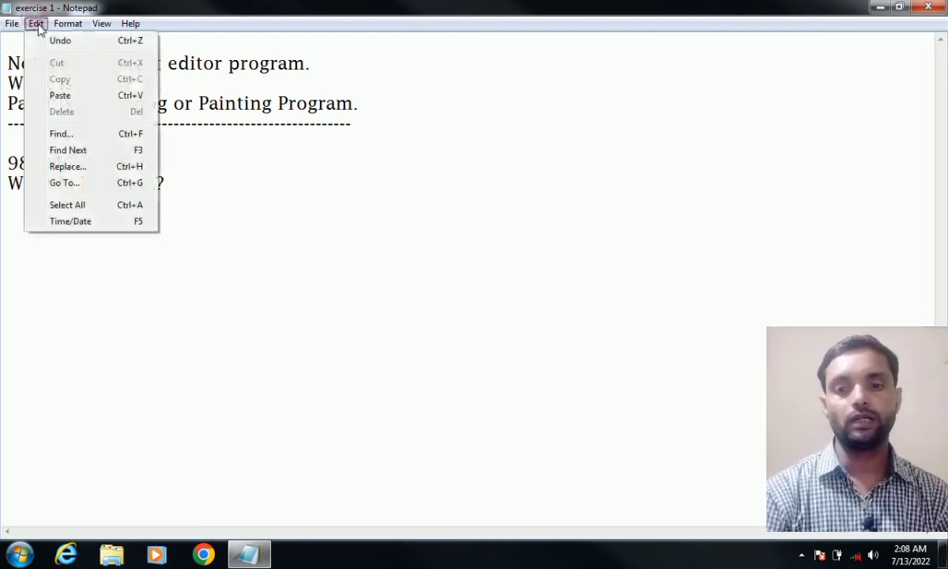
click(57, 96)
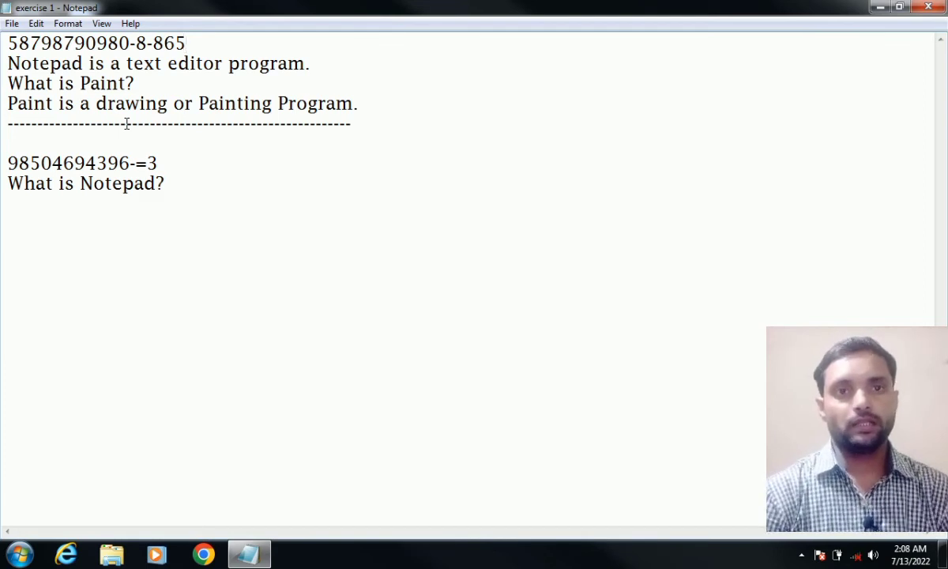
click(39, 25)
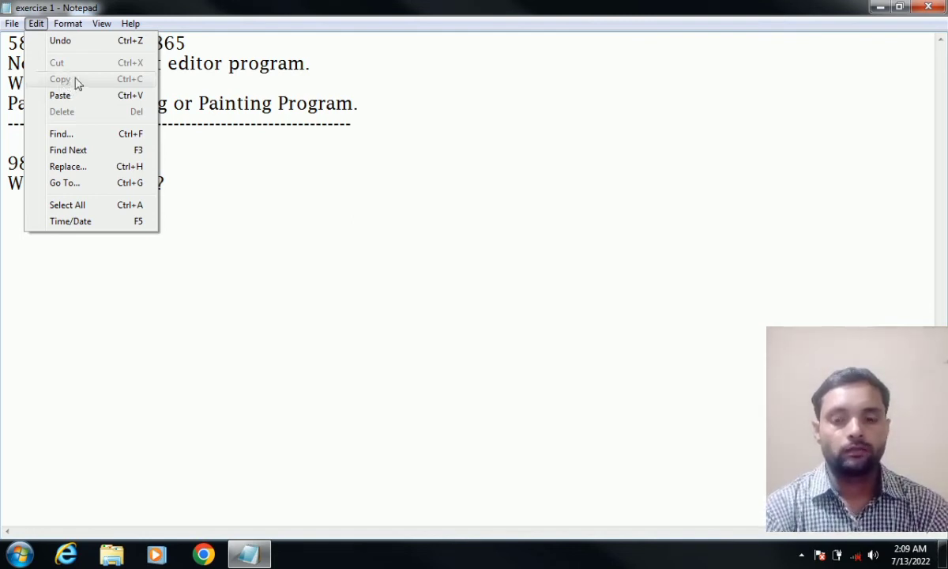
- Add an empty line below 'What is Notepad?'
click(230, 168)
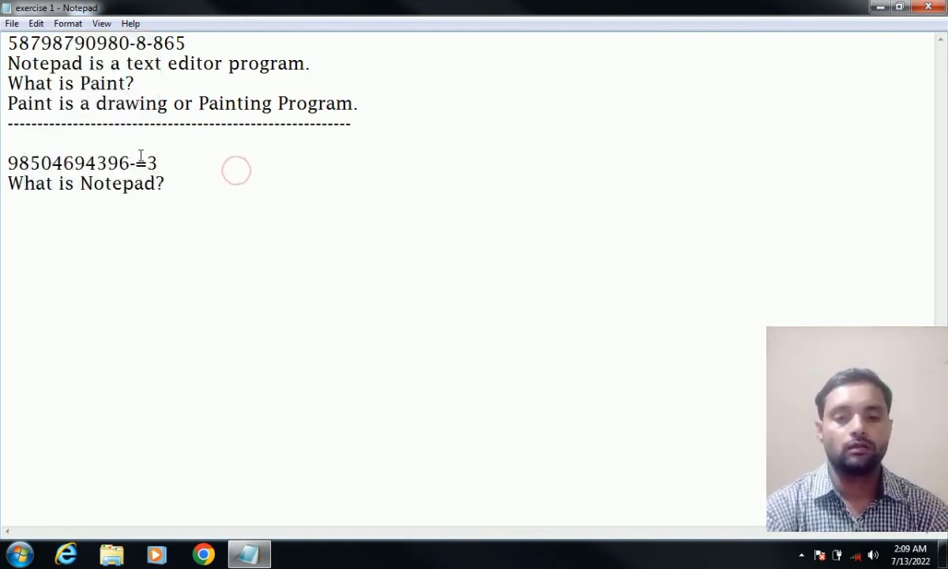
click(180, 193)
key(Return)
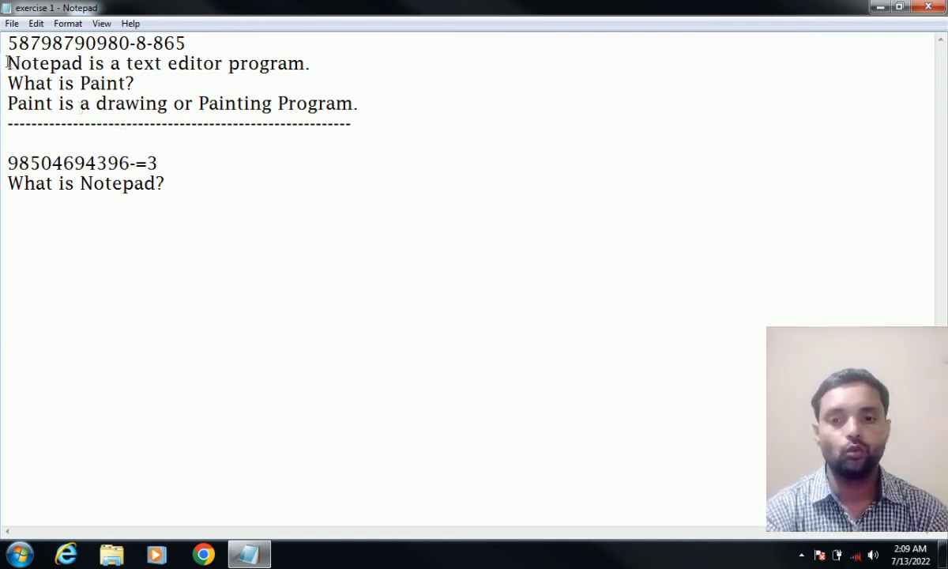
- Select the answer lines from 'Painting Program.' back to 'Notepad is a text editor program.'
drag(6, 63, 15, 64)
click(359, 103)
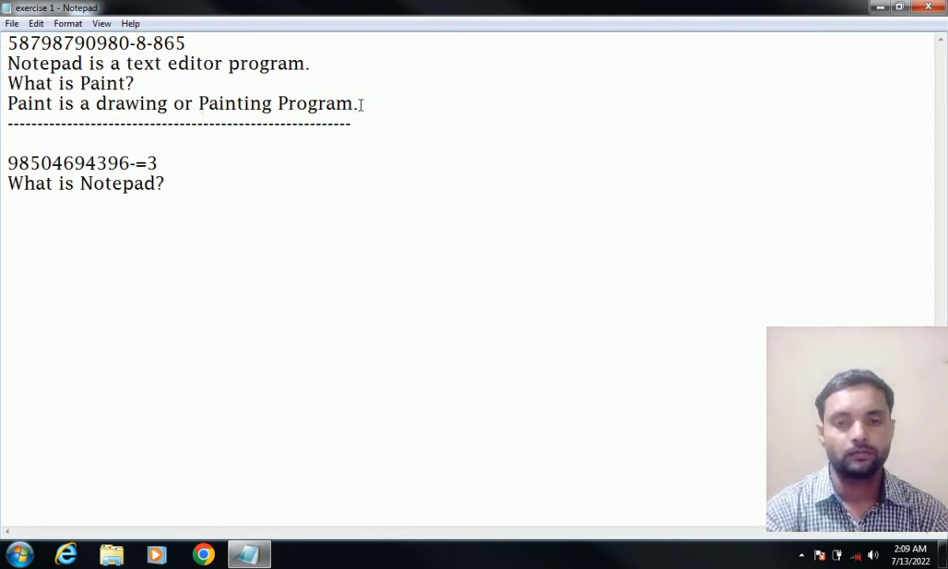
click(31, 209)
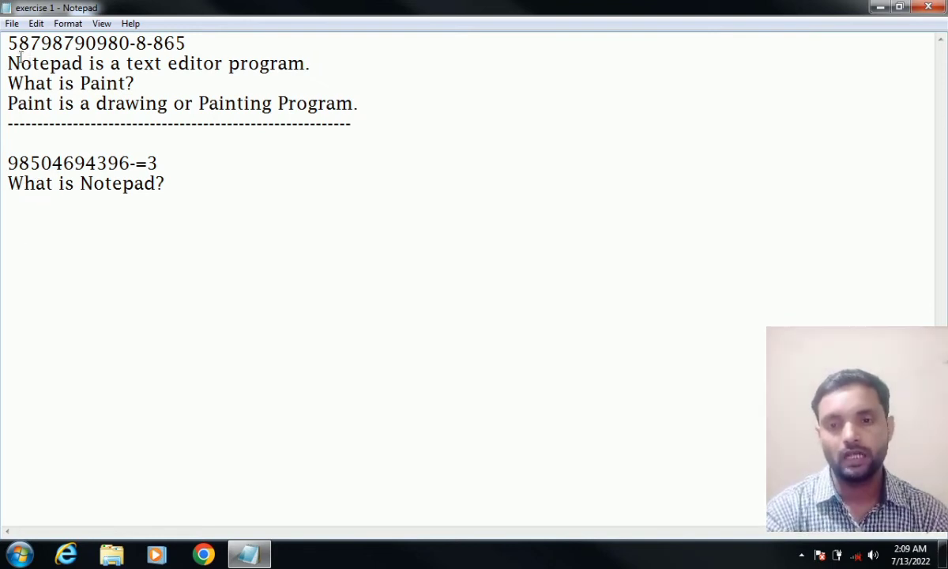
drag(19, 61, 57, 101)
click(55, 103)
click(6, 204)
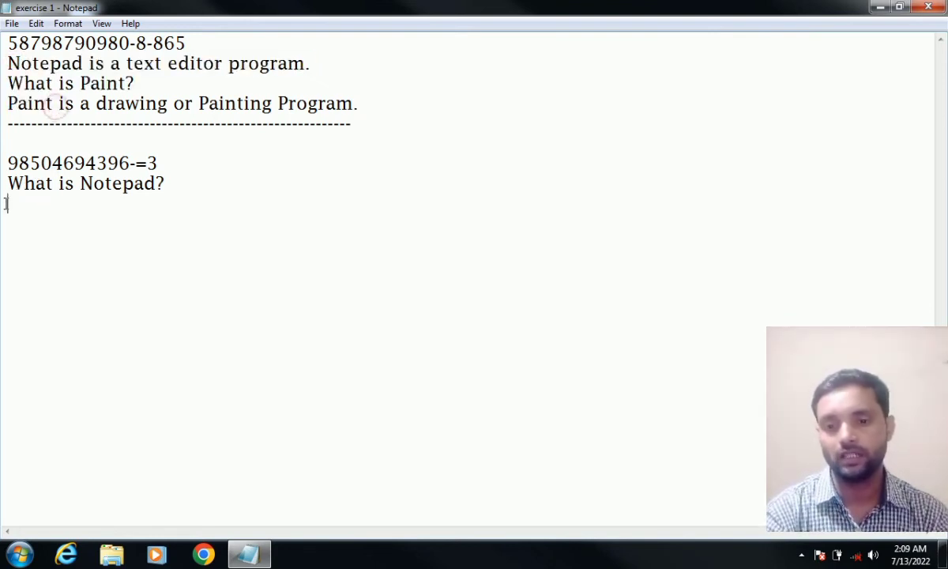
click(359, 105)
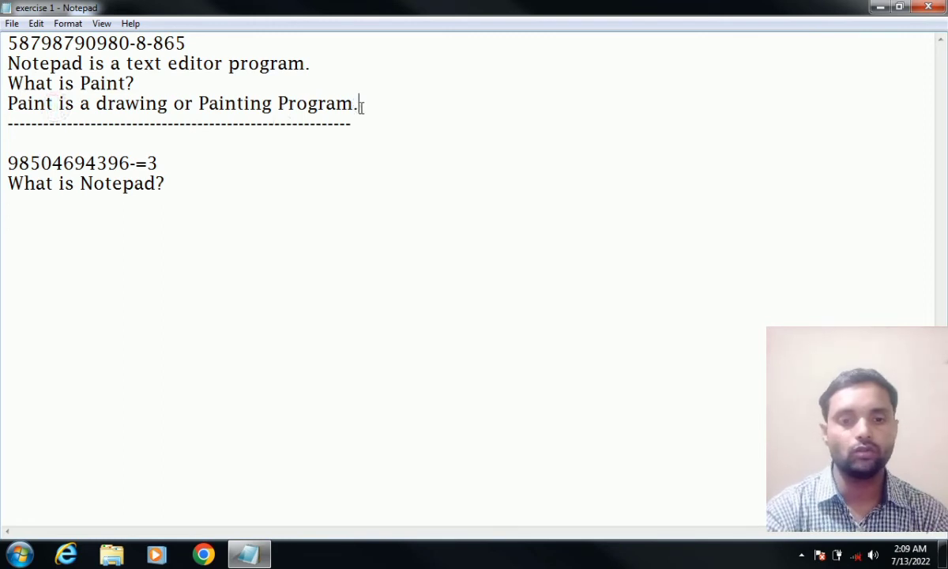
drag(361, 107, 317, 106)
click(343, 107)
click(362, 108)
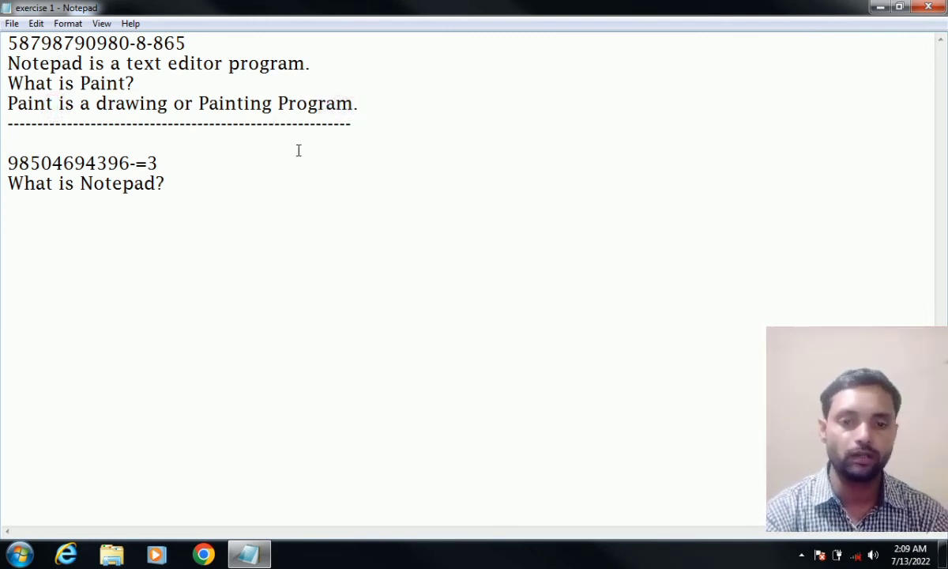
click(359, 104)
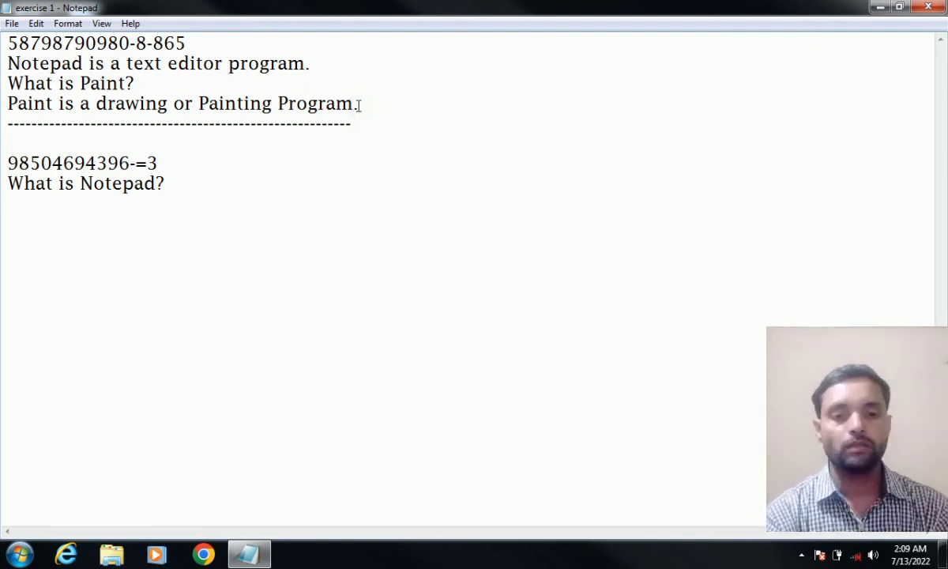
mouse_move(357, 105)
mouse_down()
mouse_move(65, 104)
mouse_move(6, 65)
mouse_up()
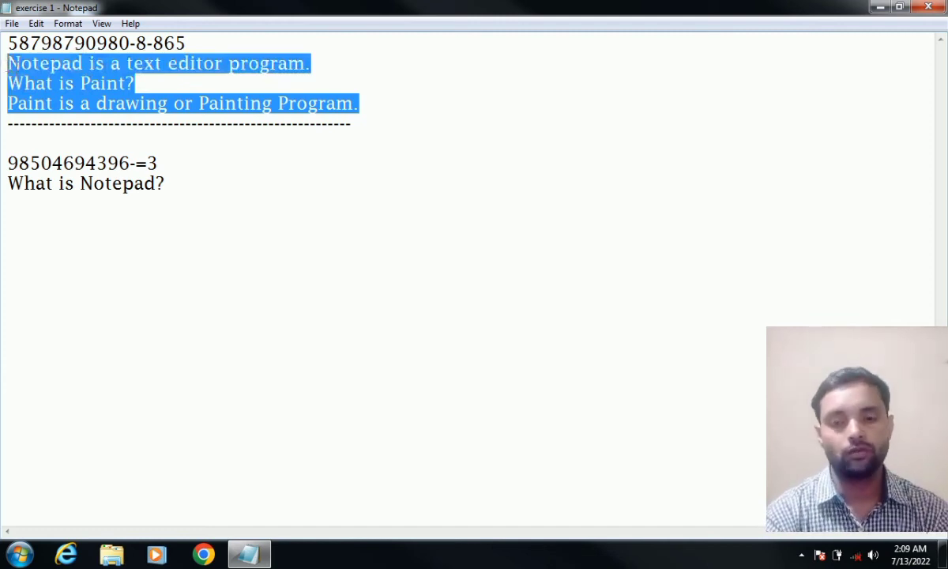
- Copy the answer lines and paste the first copy below 'What is Notepad?'
click(35, 23)
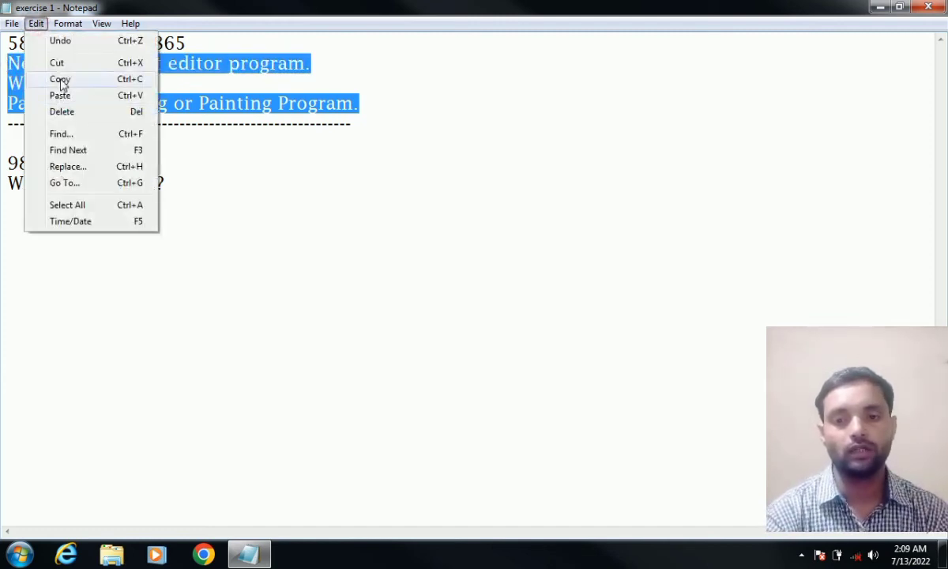
click(60, 80)
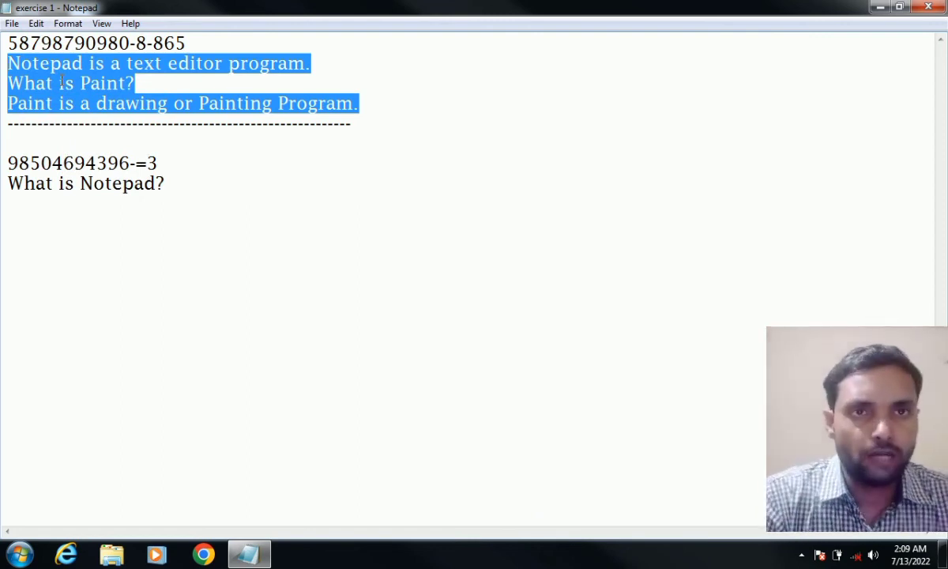
click(21, 201)
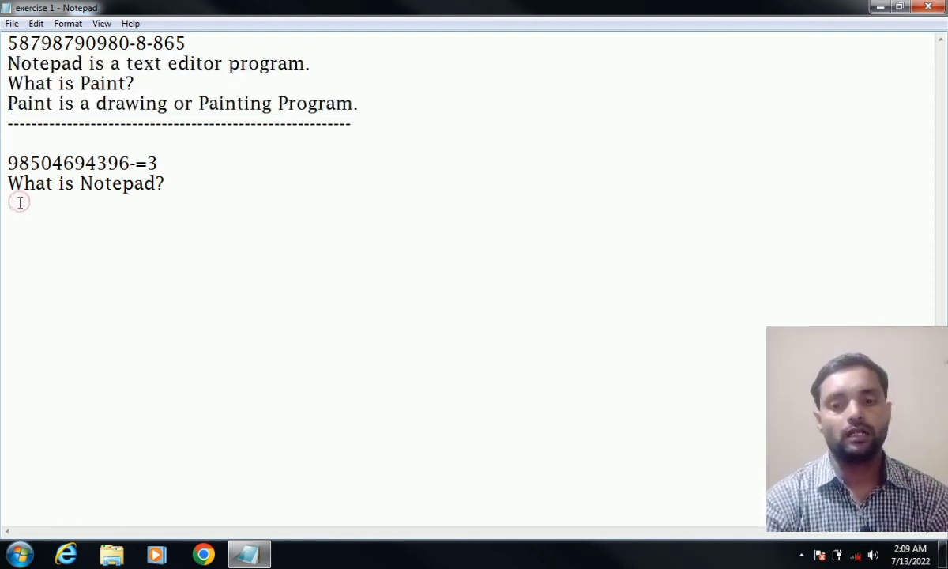
click(36, 23)
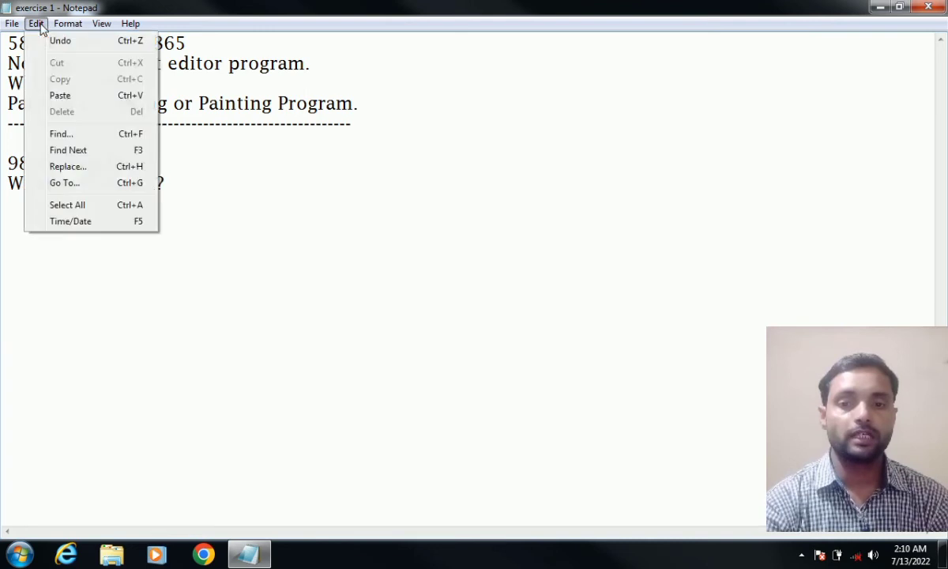
click(60, 95)
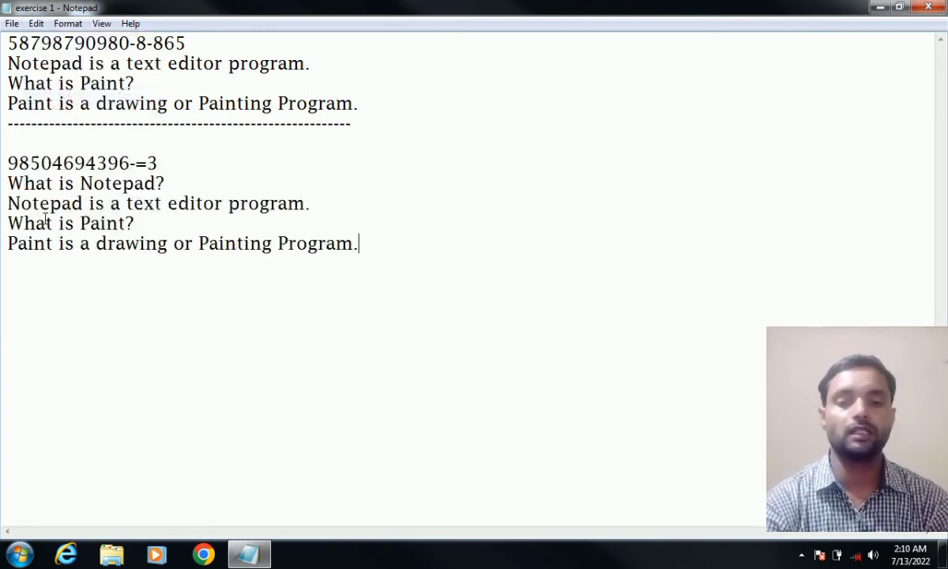
- Paste a second copy of the answer block on the next empty line
drag(31, 63, 49, 123)
drag(33, 203, 47, 244)
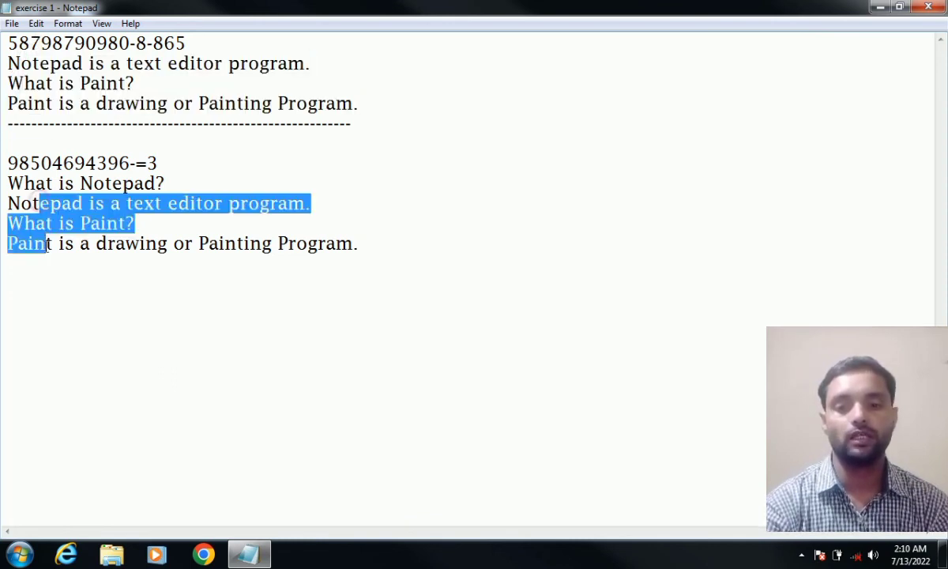
click(42, 276)
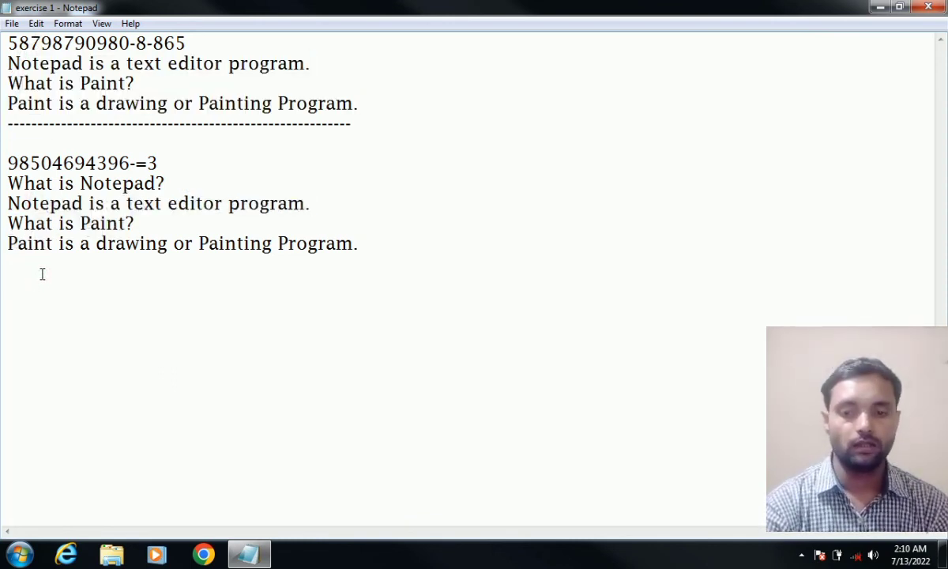
click(21, 292)
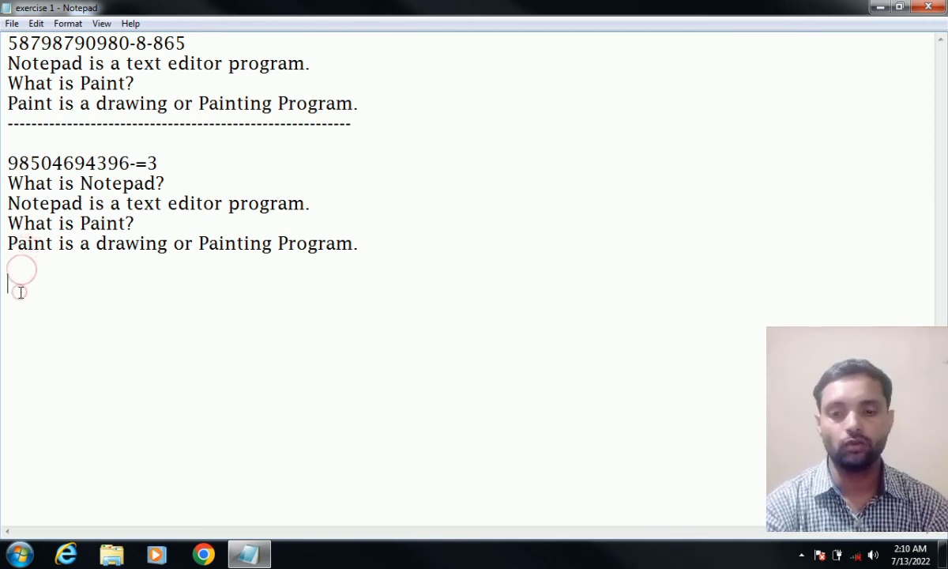
click(40, 24)
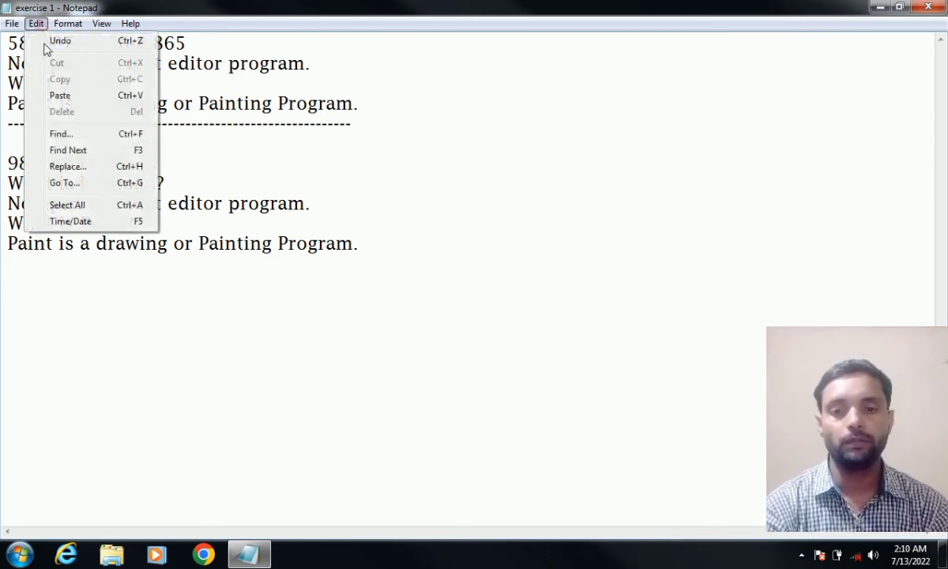
click(59, 96)
- Add a blank line and paste a third copy of the answer block
key(Return)
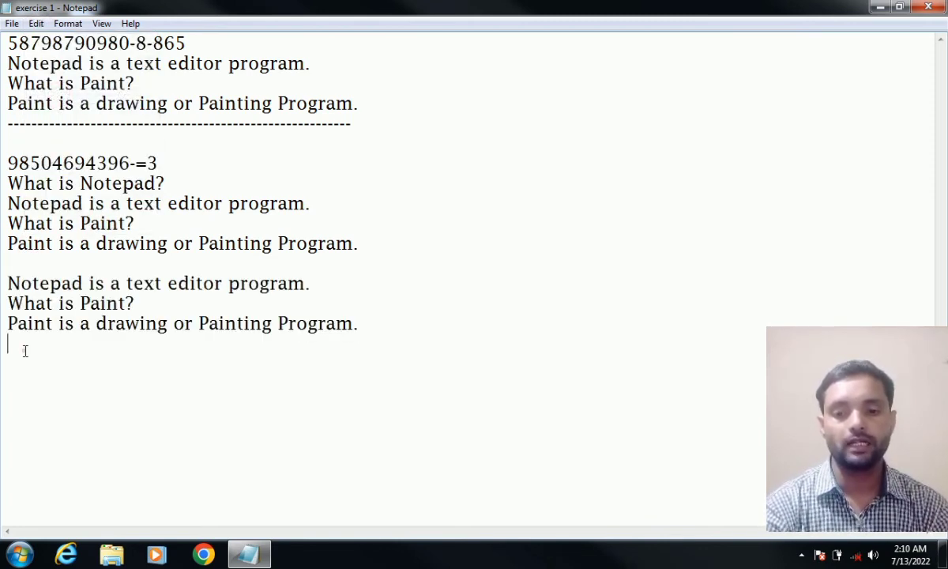
key(Return)
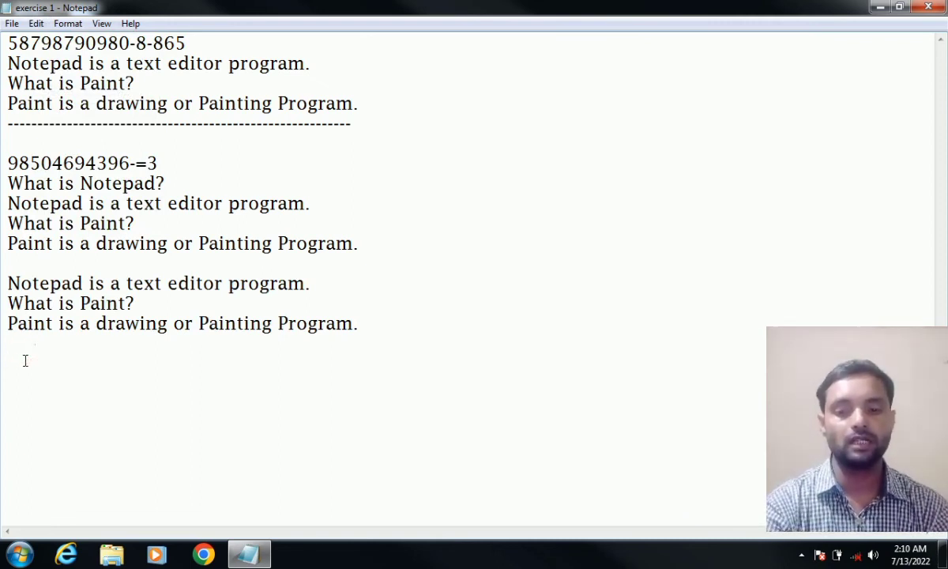
click(37, 25)
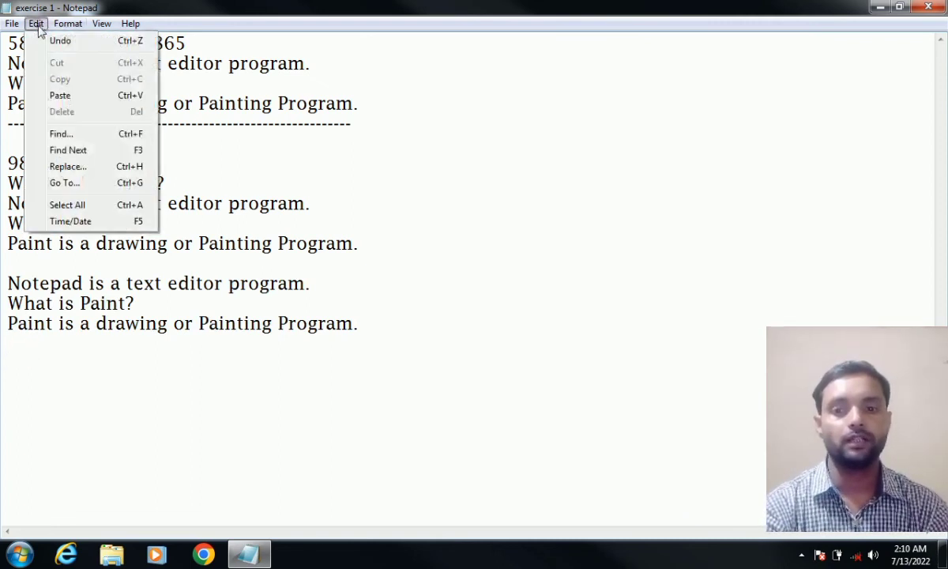
click(59, 96)
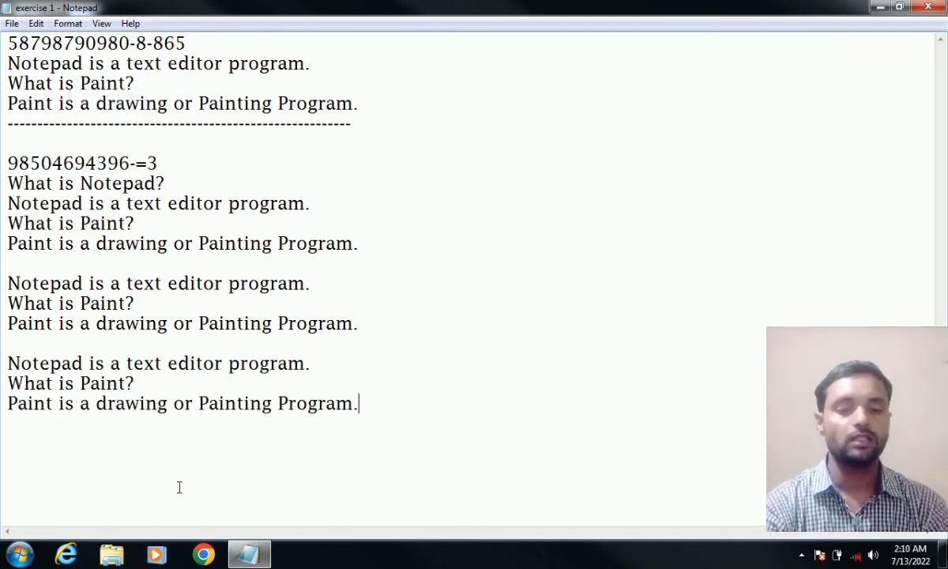
key(Return)
key(Return)
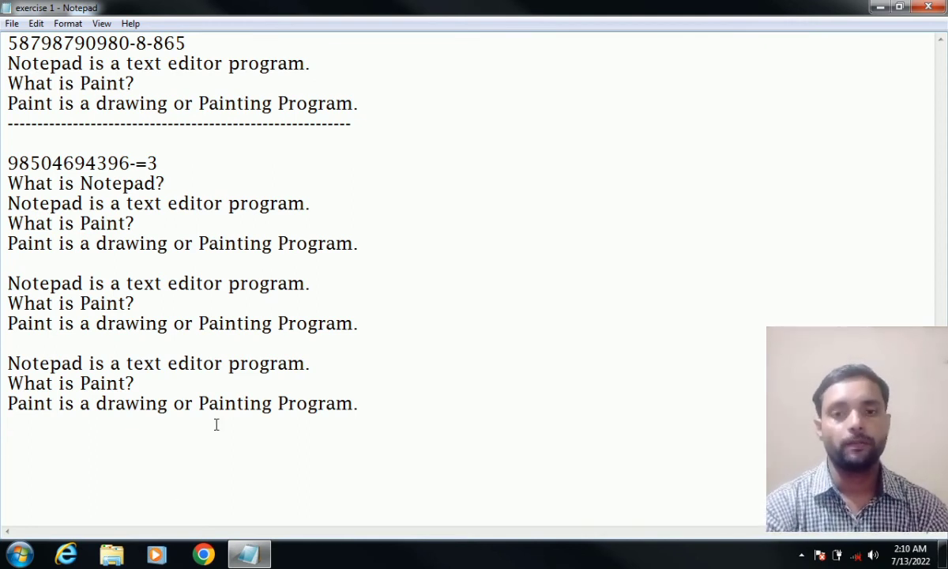
click(36, 24)
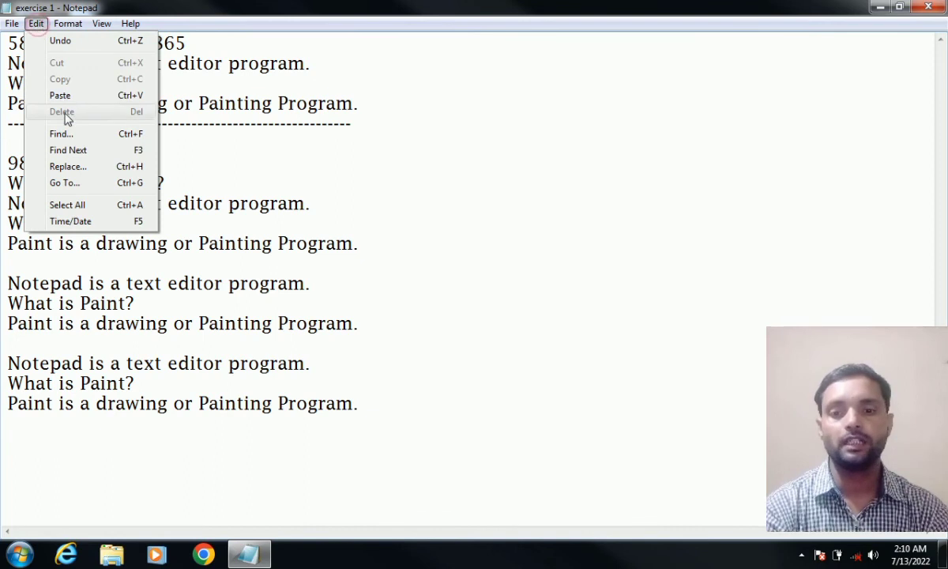
click(248, 202)
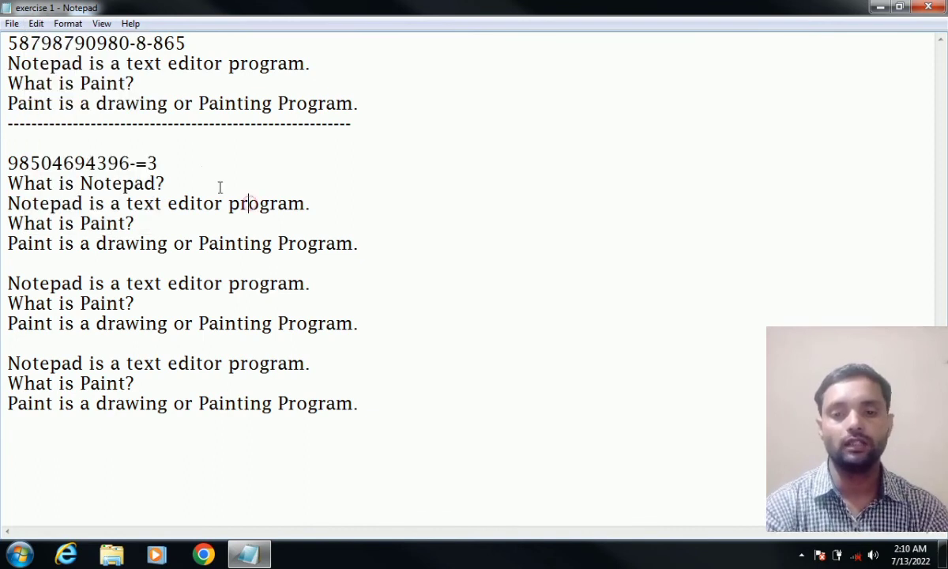
drag(165, 183, 13, 154)
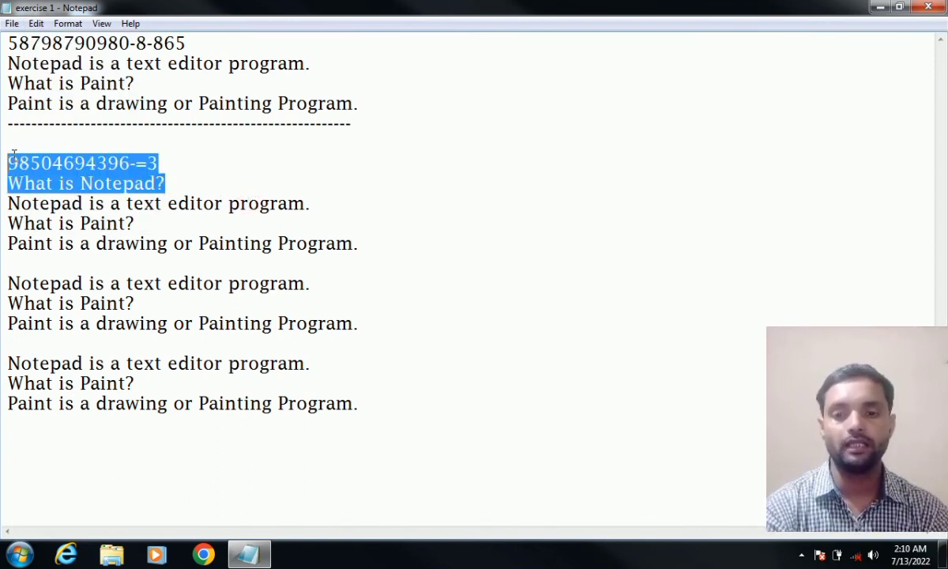
click(36, 23)
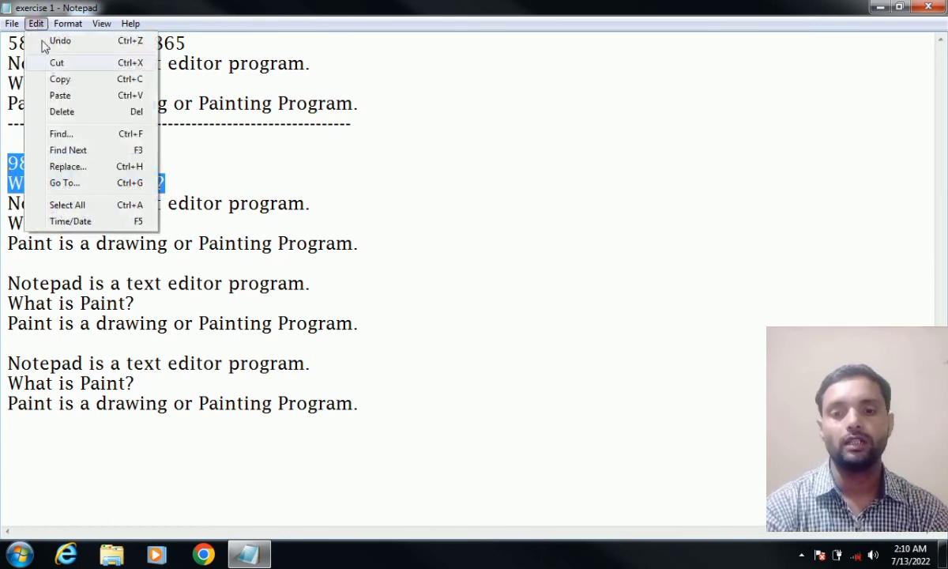
click(62, 111)
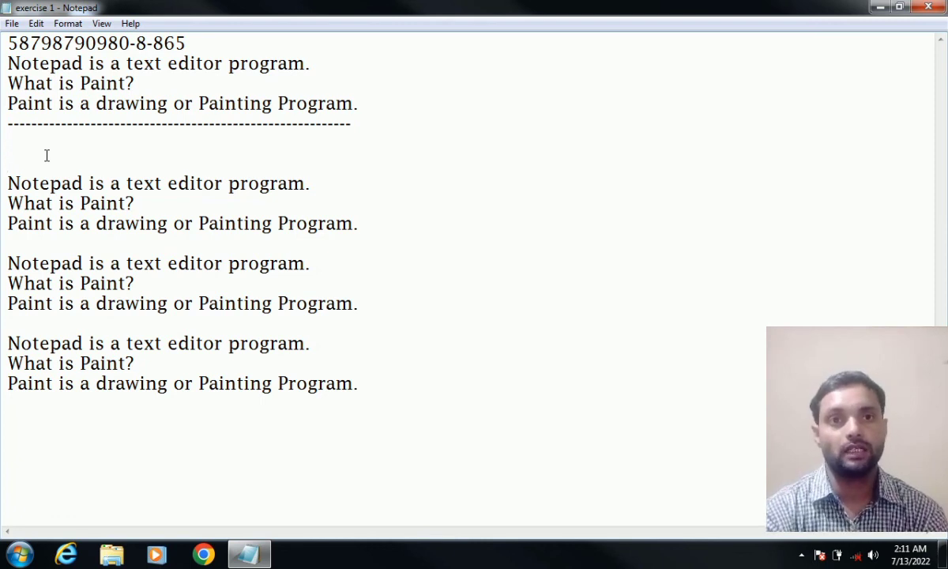
click(35, 22)
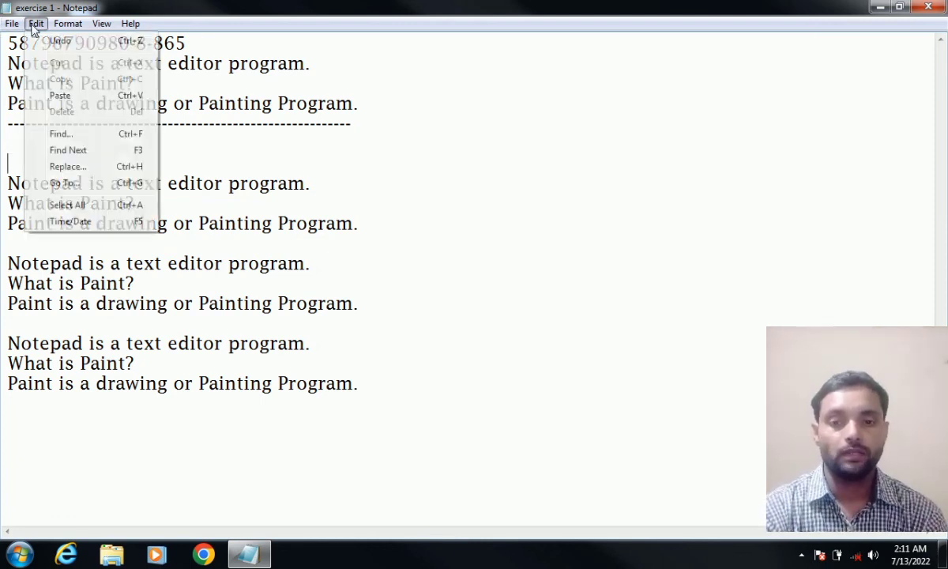
click(45, 41)
click(136, 163)
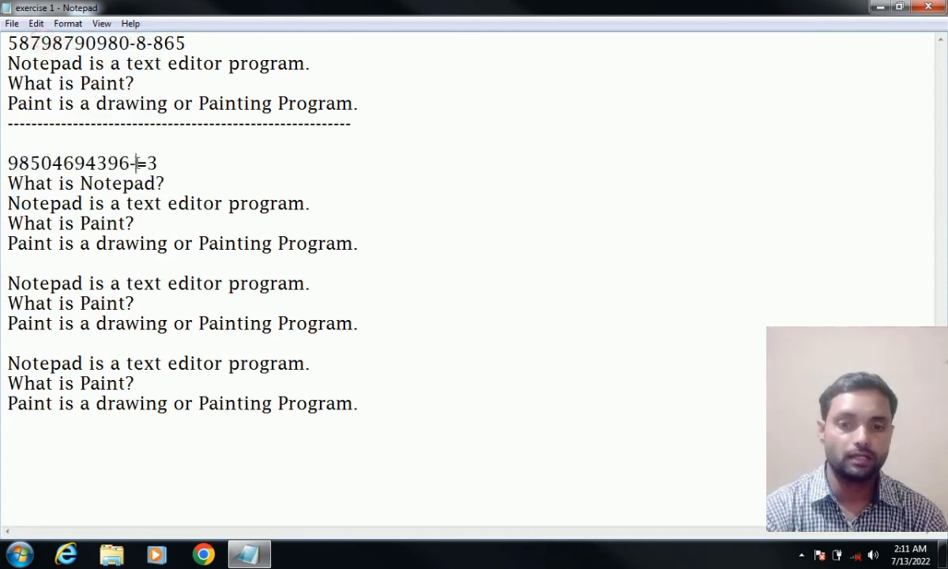
click(193, 177)
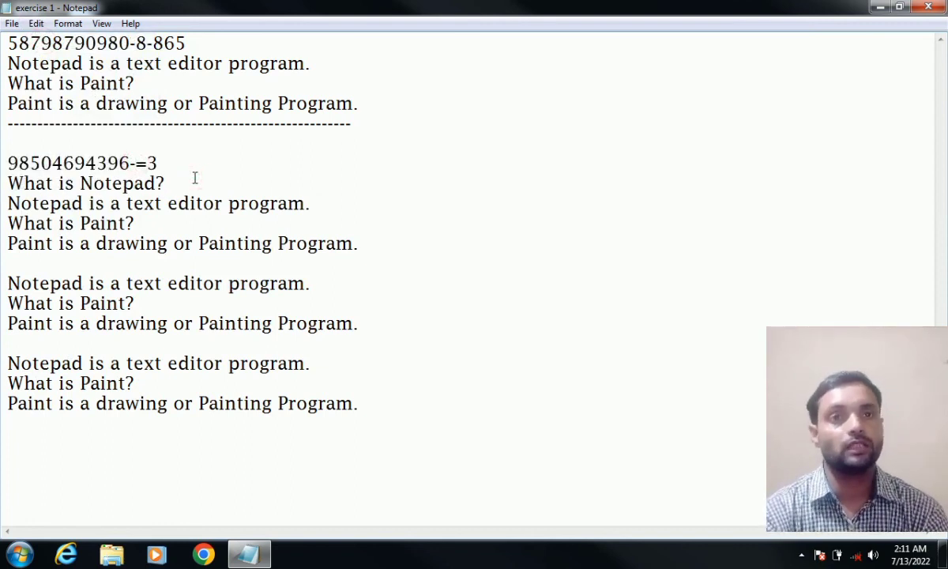
click(35, 23)
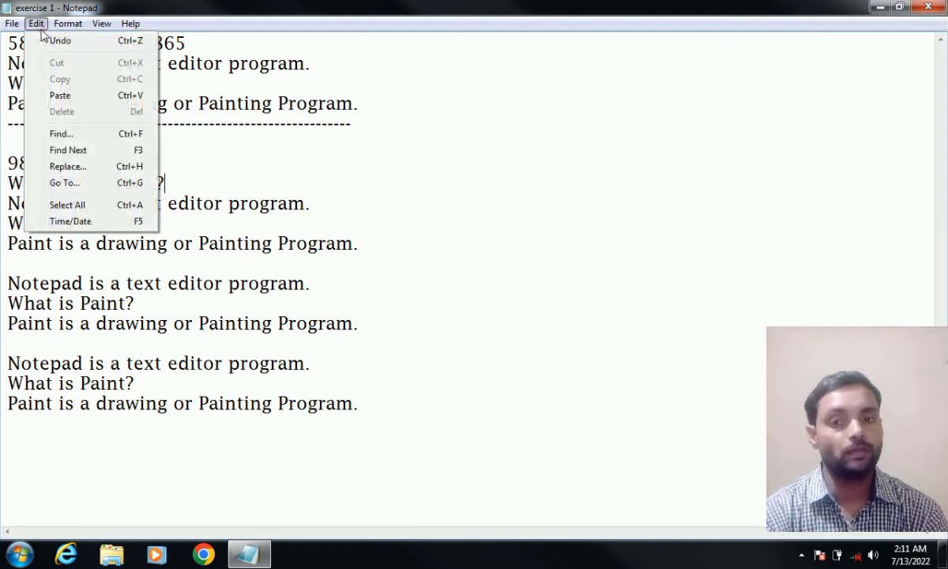
click(52, 43)
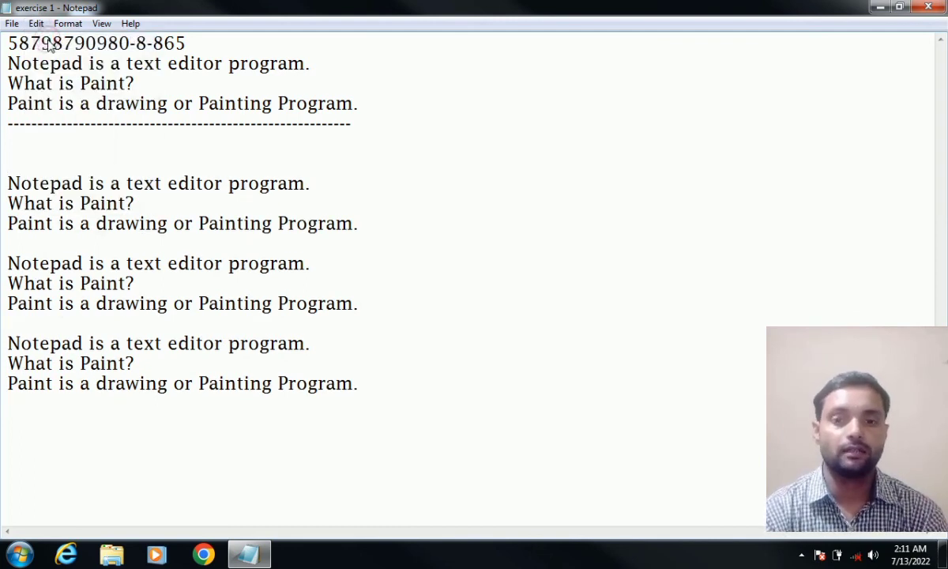
click(42, 24)
click(44, 41)
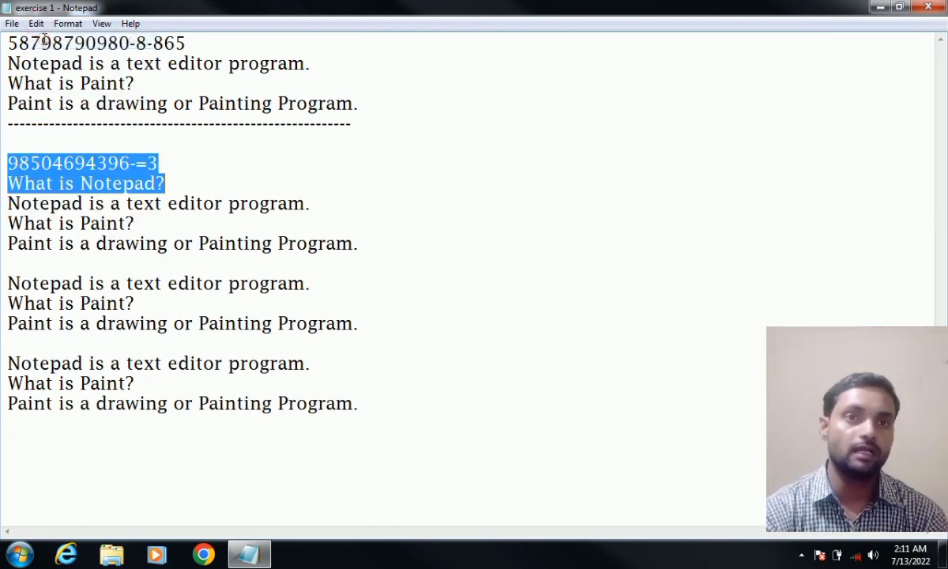
click(122, 115)
click(188, 158)
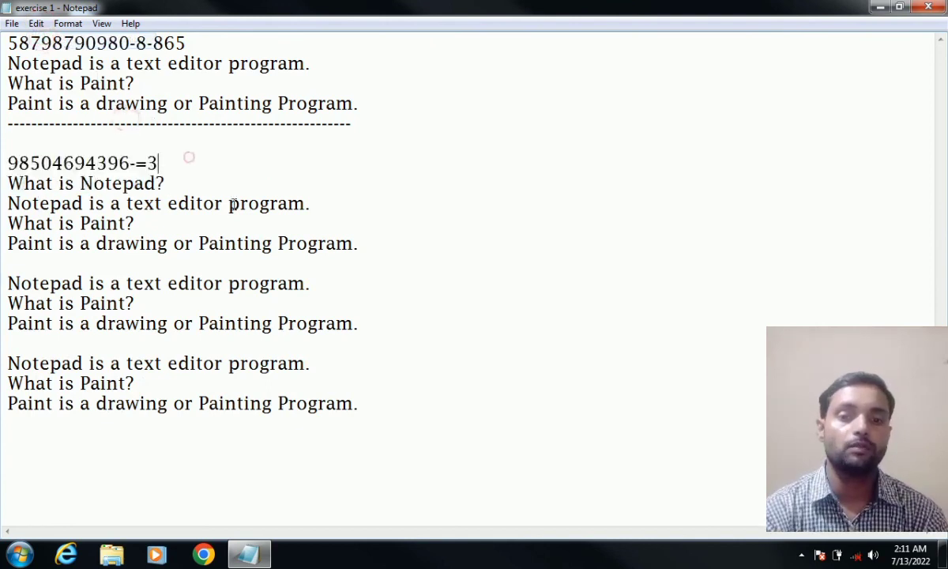
click(385, 410)
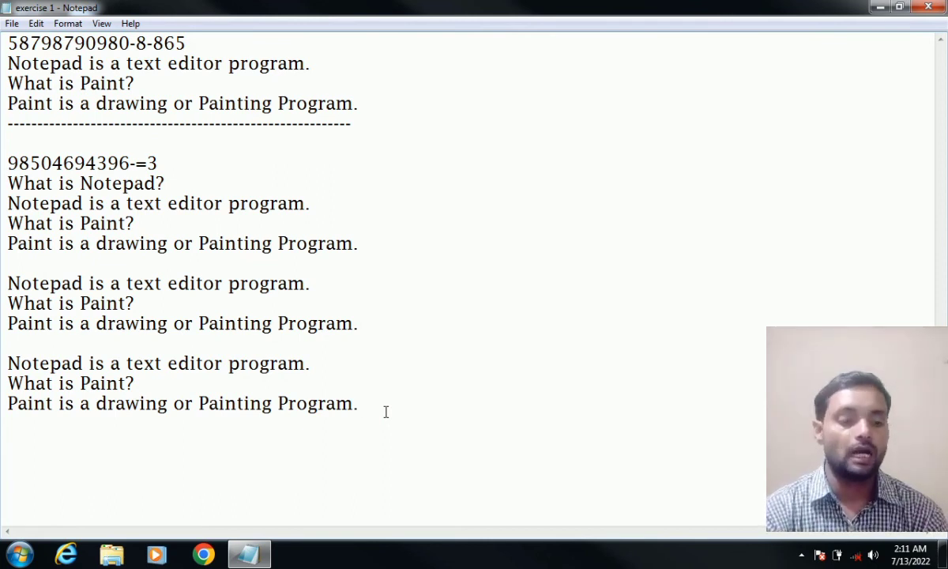
key(Return)
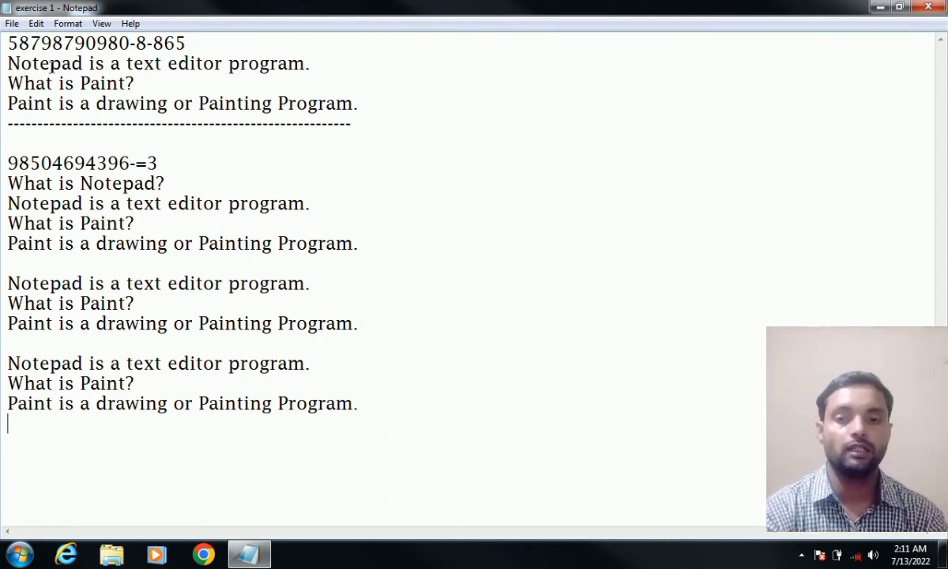
click(36, 23)
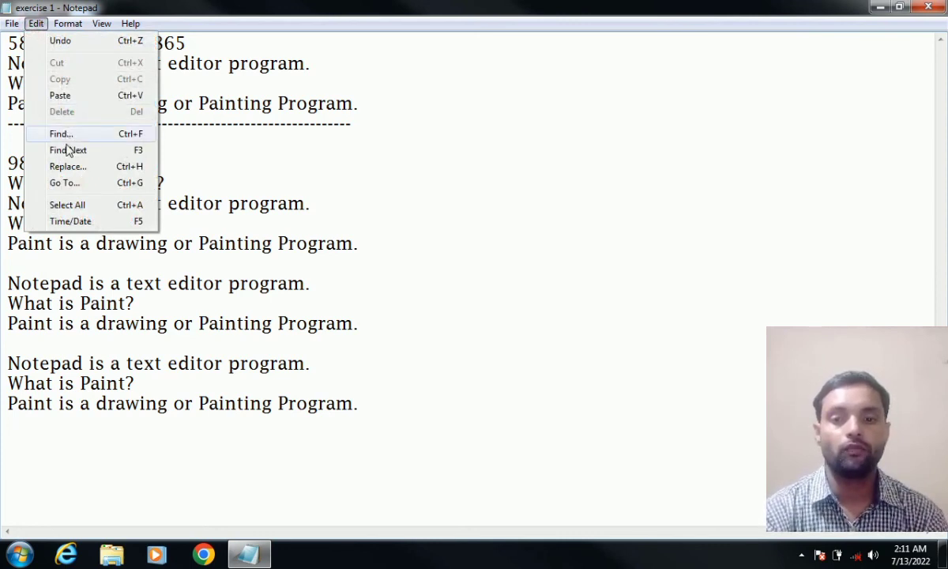
mouse_move(68, 23)
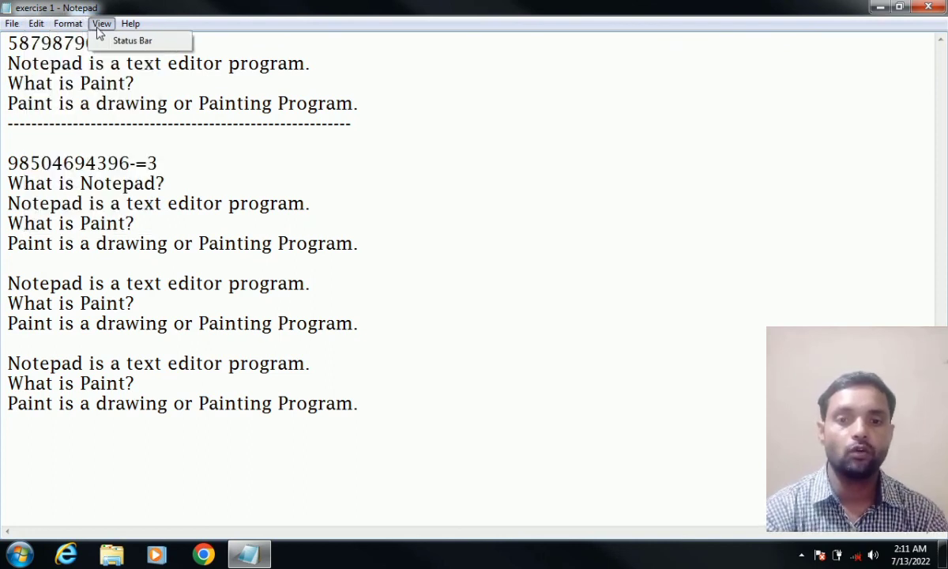
mouse_move(129, 24)
click(75, 464)
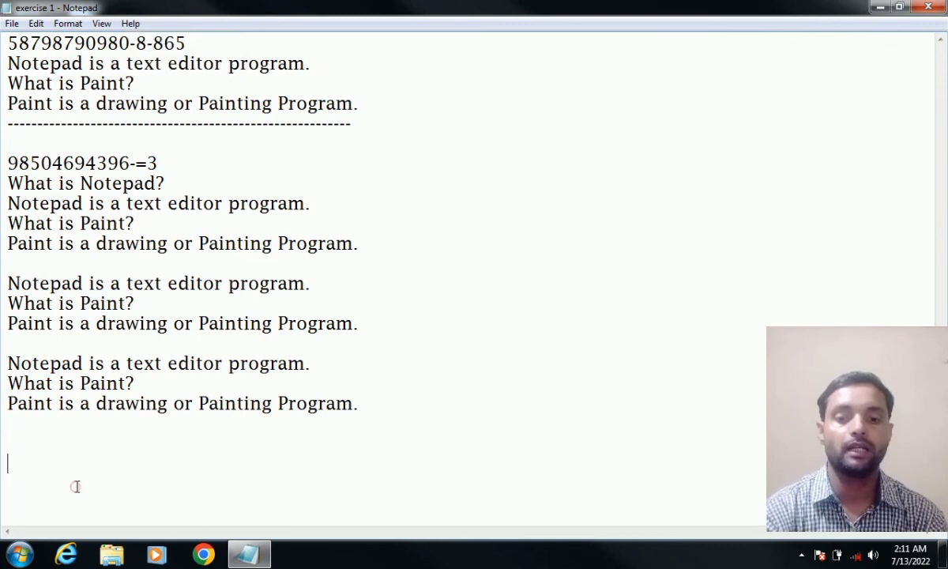
click(46, 442)
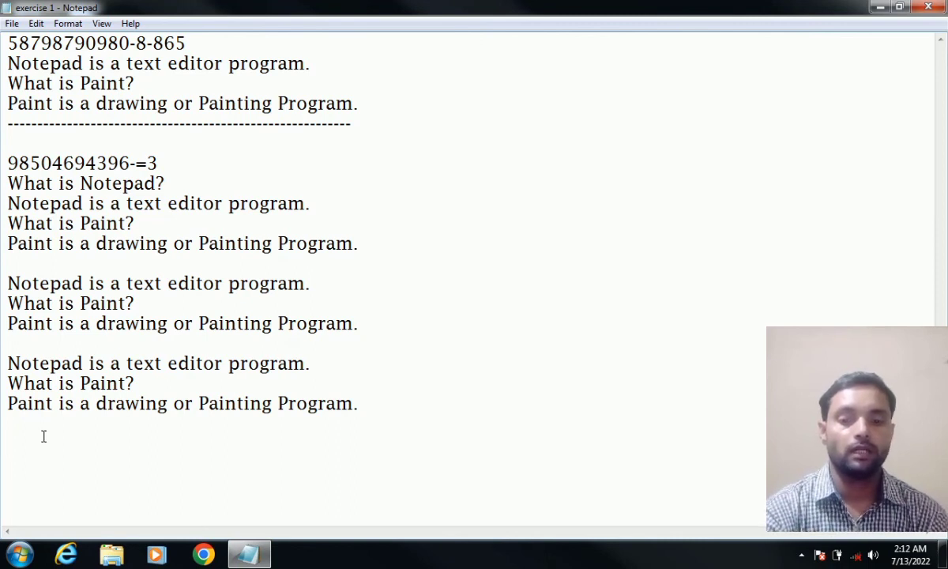
click(29, 429)
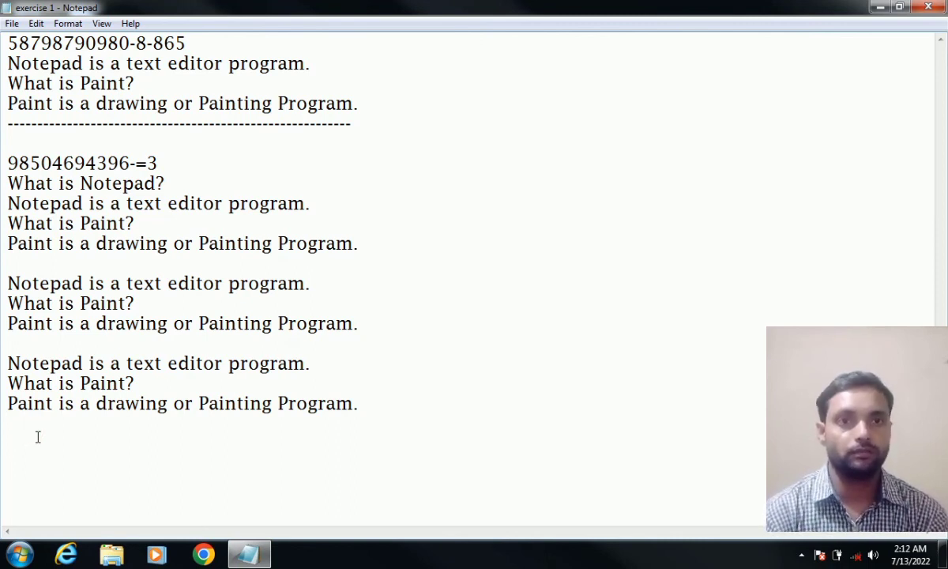